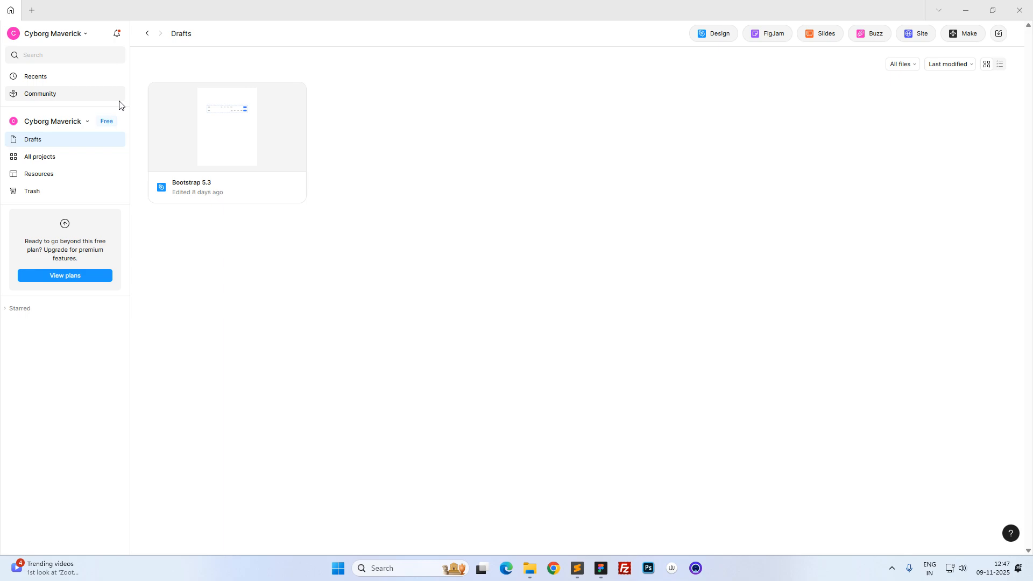
# Examine the account options and the Resources, Trash, All projects and Drafts sections of the file browser.
pyautogui.click(84, 33)
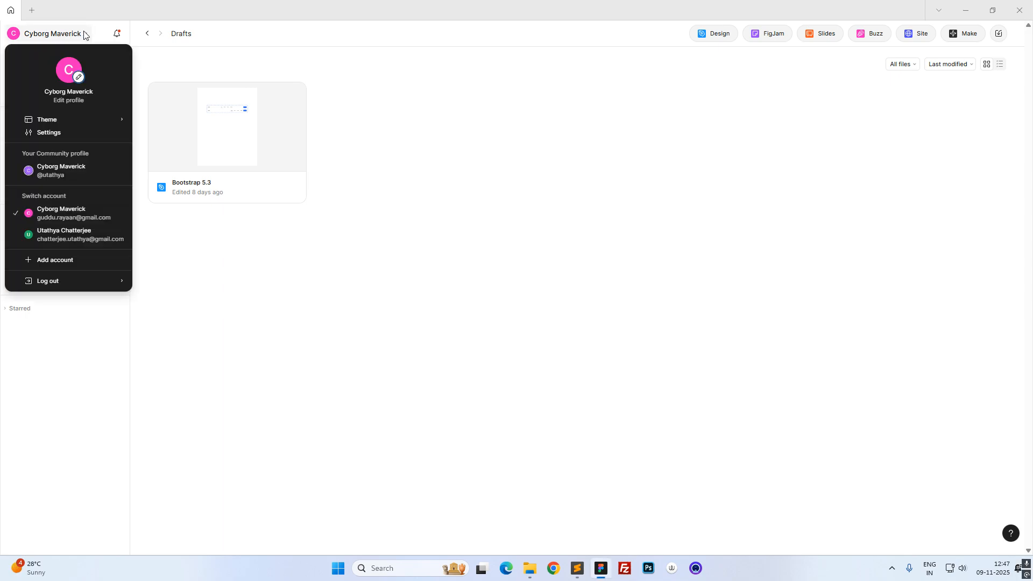
pyautogui.click(84, 35)
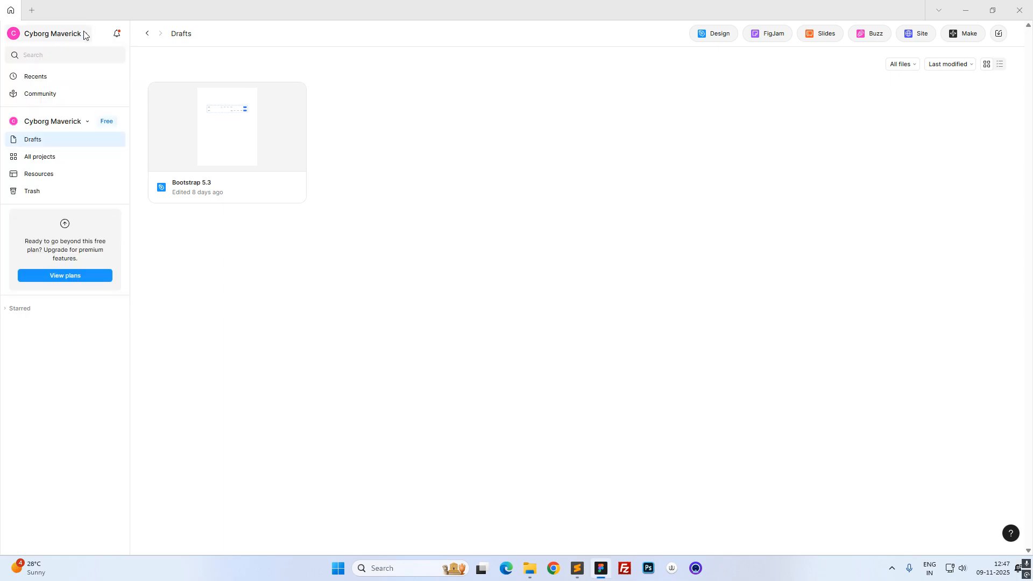
pyautogui.click(89, 125)
pyautogui.click(89, 125)
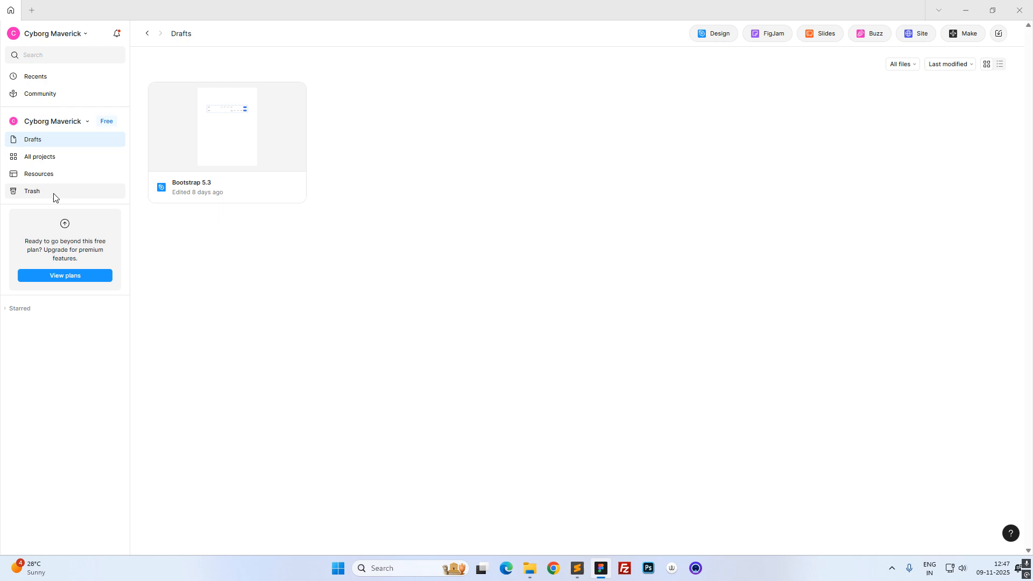
pyautogui.click(43, 174)
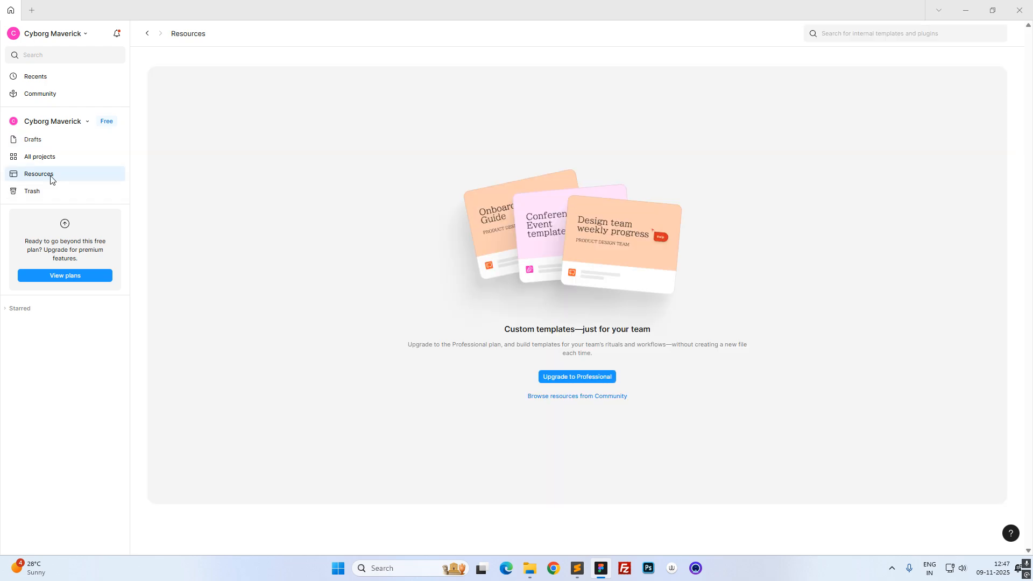
pyautogui.click(39, 191)
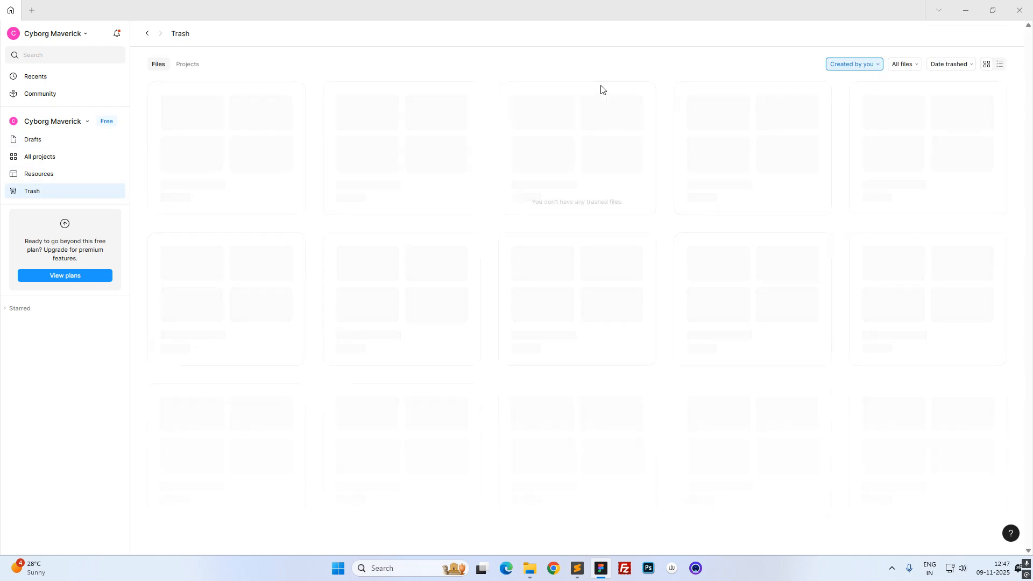
pyautogui.click(37, 157)
pyautogui.click(47, 142)
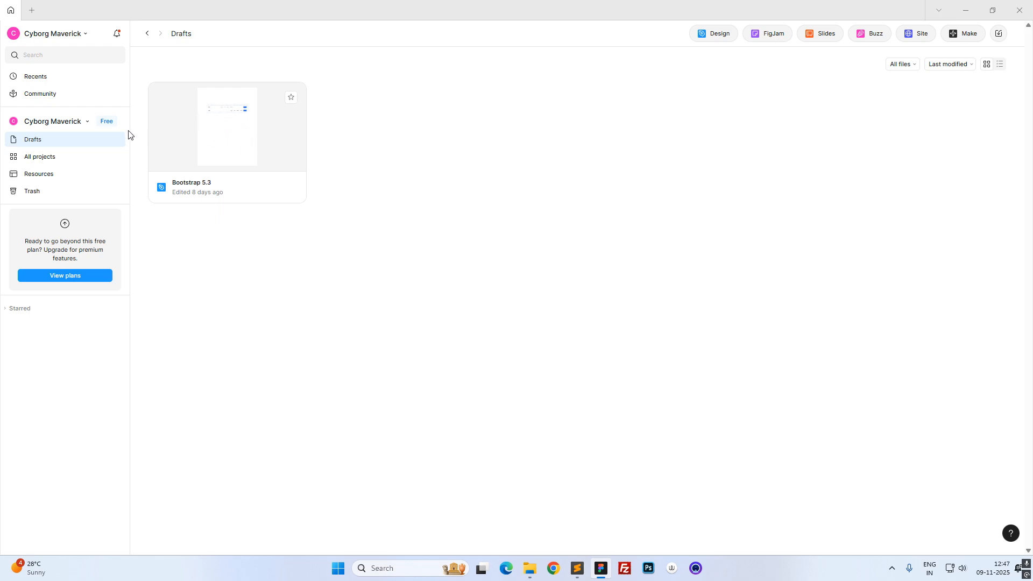
pyautogui.click(30, 160)
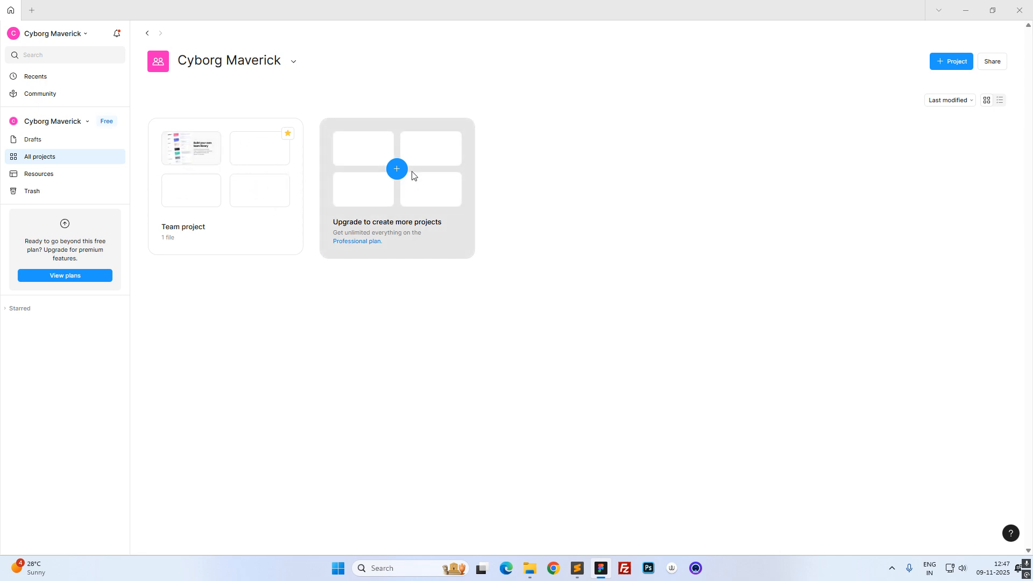
pyautogui.click(45, 142)
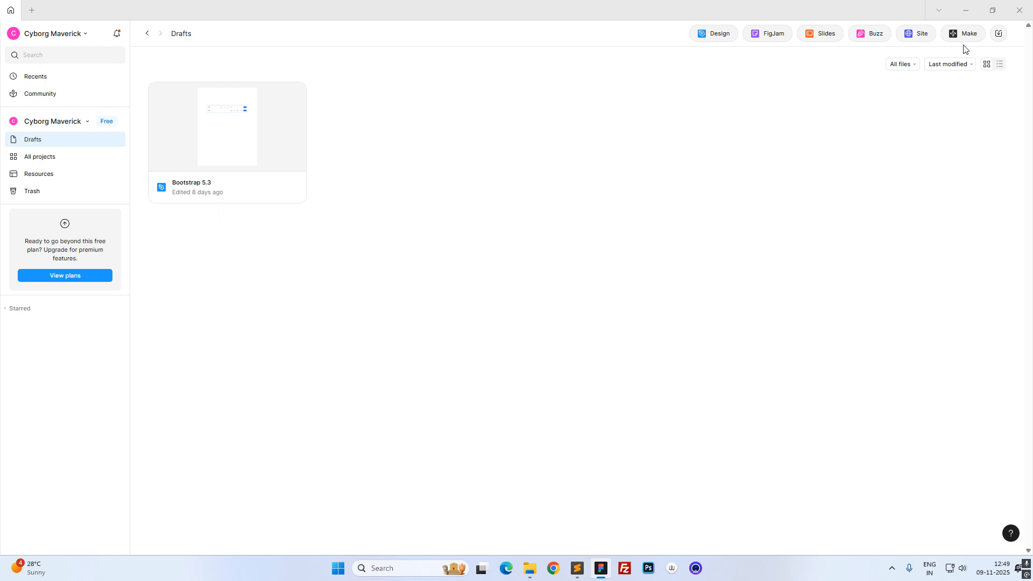
# Create a new design file in Drafts and switch from its asset libraries to its pages and layers.
pyautogui.click(712, 36)
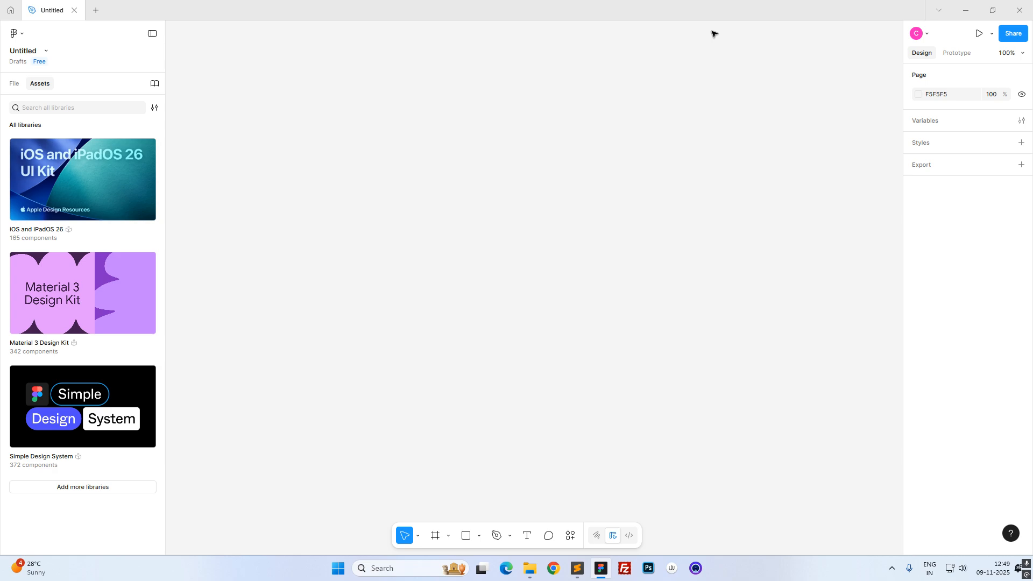
pyautogui.click(19, 87)
pyautogui.click(26, 86)
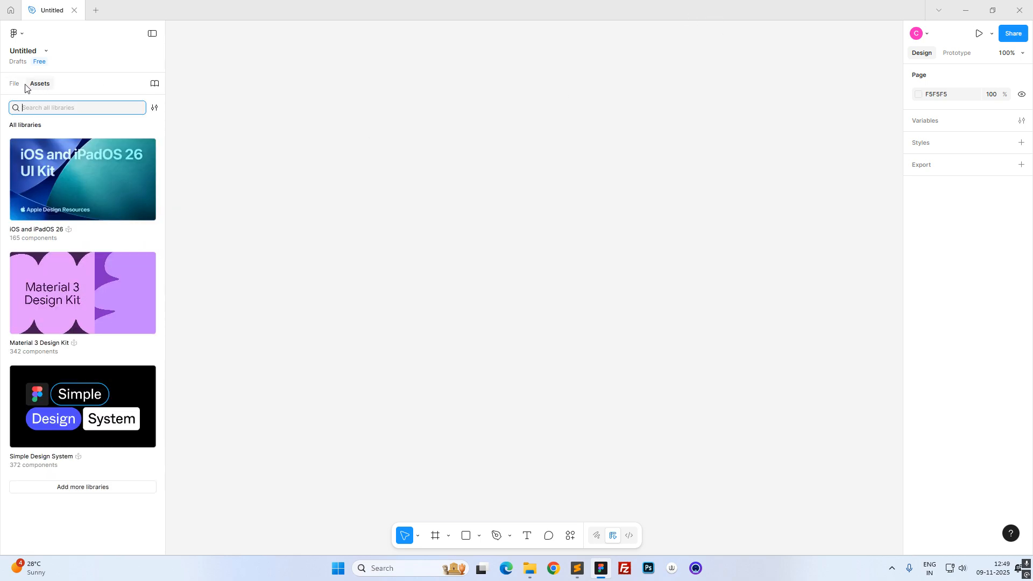
pyautogui.click(24, 85)
pyautogui.click(39, 86)
pyautogui.click(19, 86)
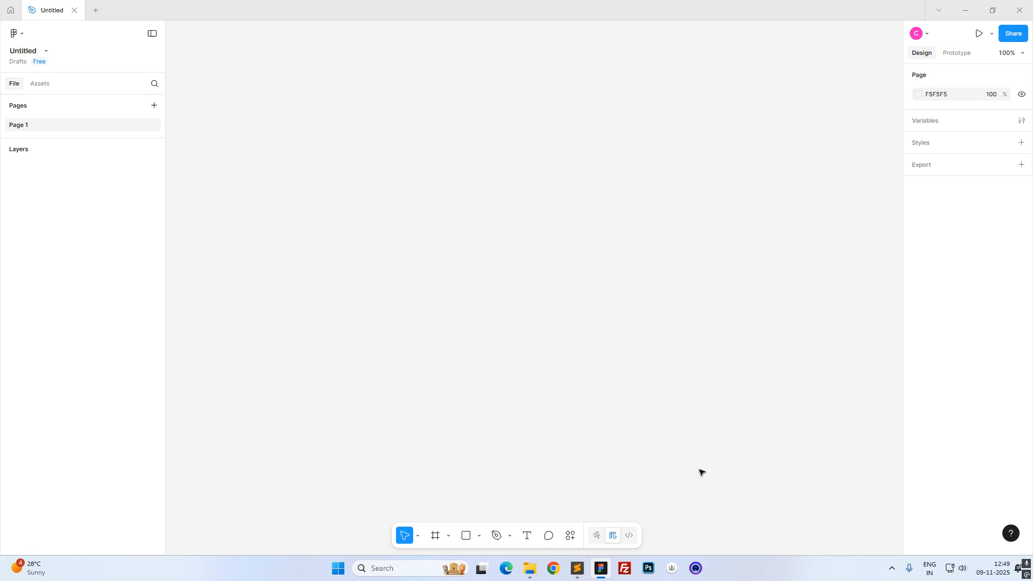
# Set the page background to the grey colour C7C7C7.
pyautogui.click(918, 96)
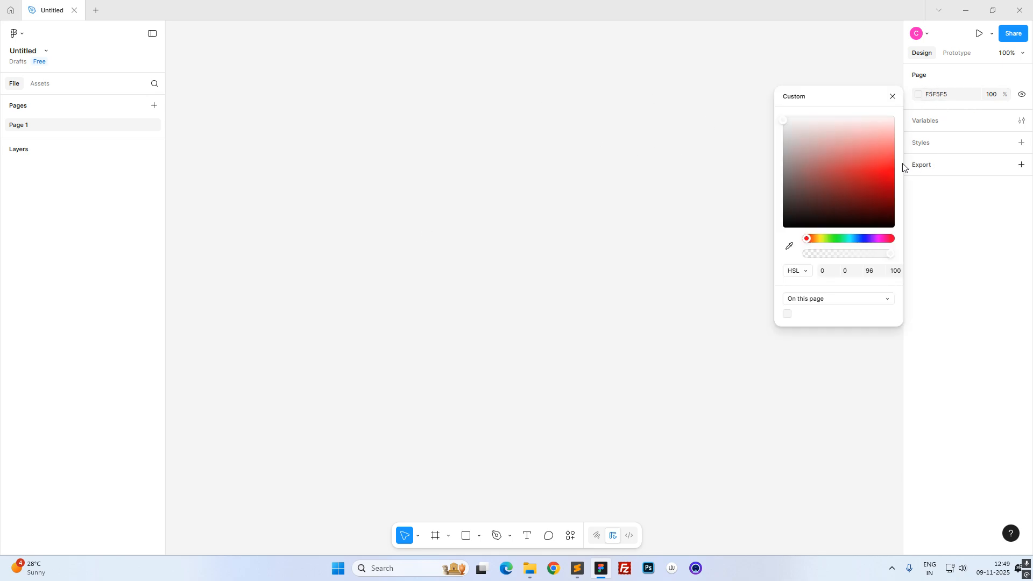
pyautogui.moveTo(861, 168); pyautogui.dragTo(757, 141)
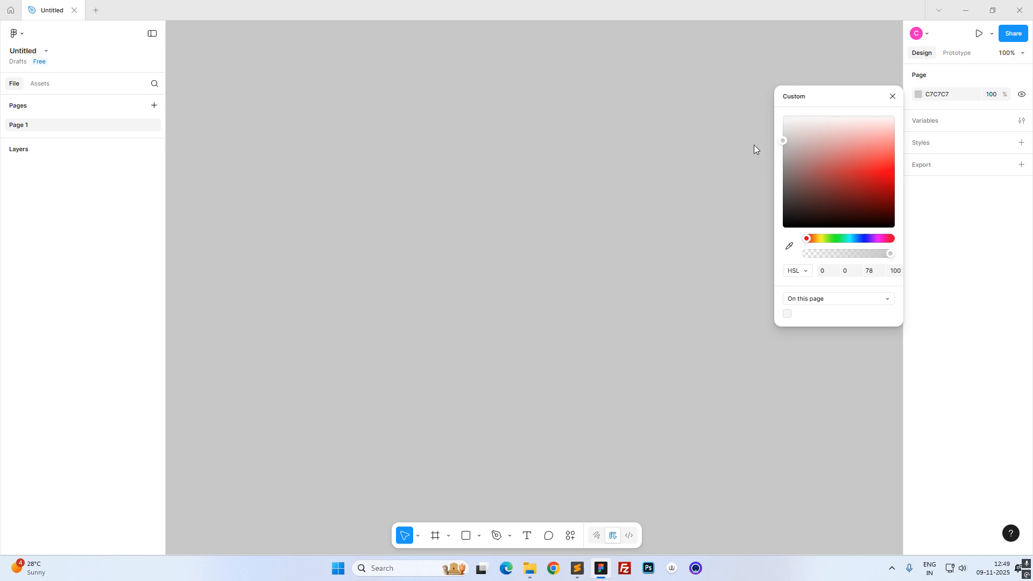
pyautogui.click(605, 138)
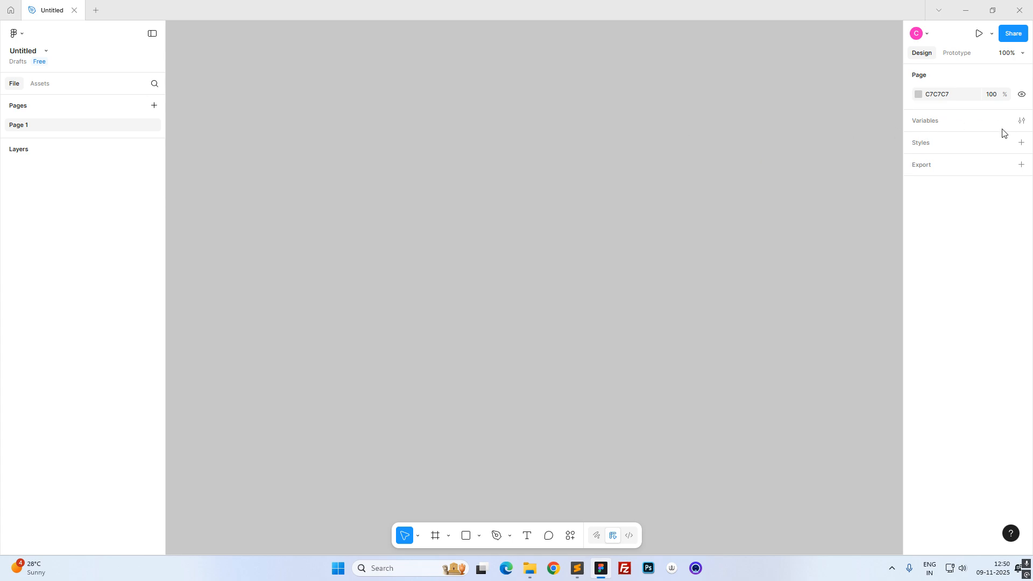
# Review the available style types and the variants of the frame, shape and pen tools.
pyautogui.click(967, 142)
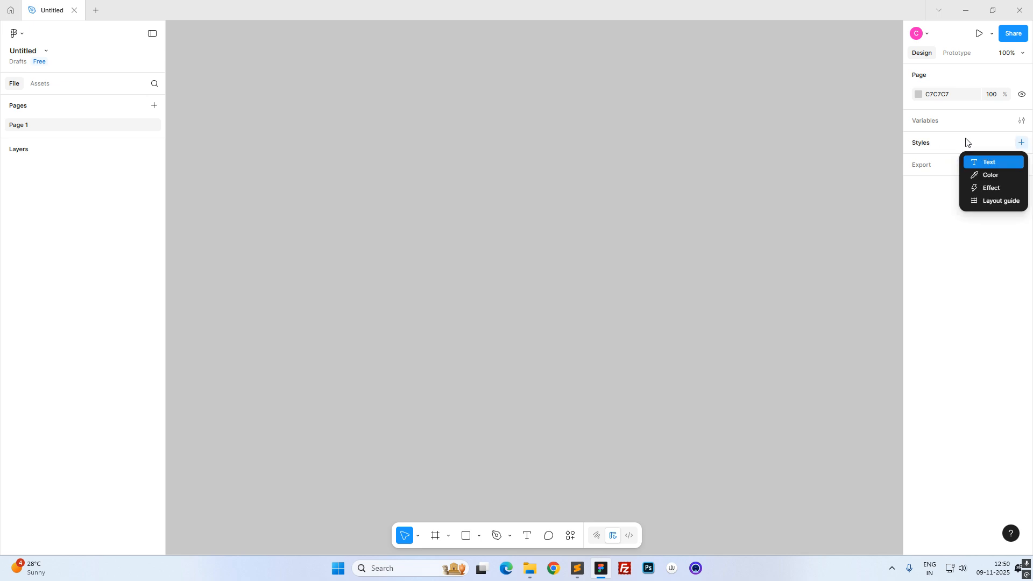
pyautogui.click(643, 242)
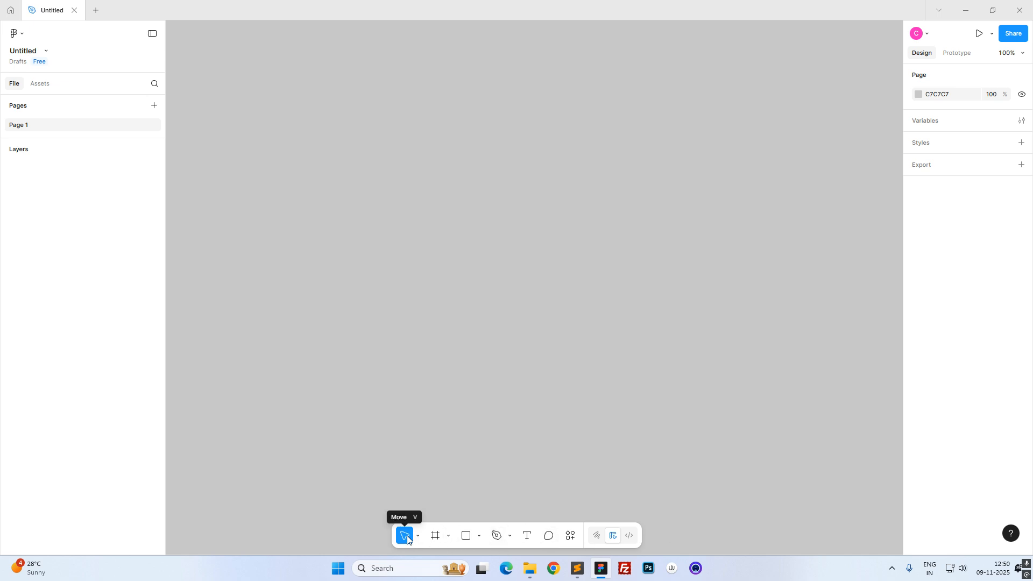
pyautogui.click(448, 535)
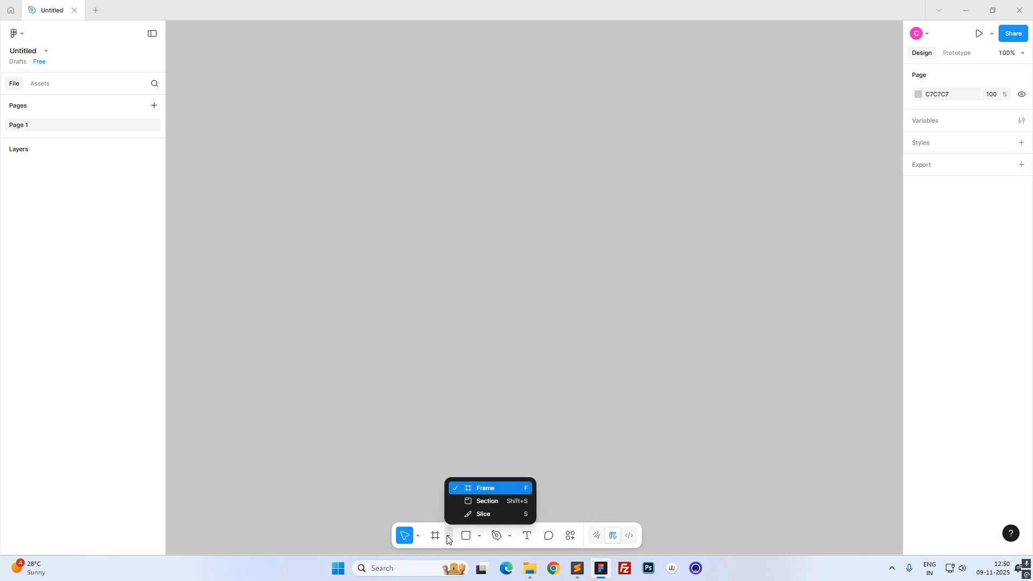
pyautogui.click(412, 488)
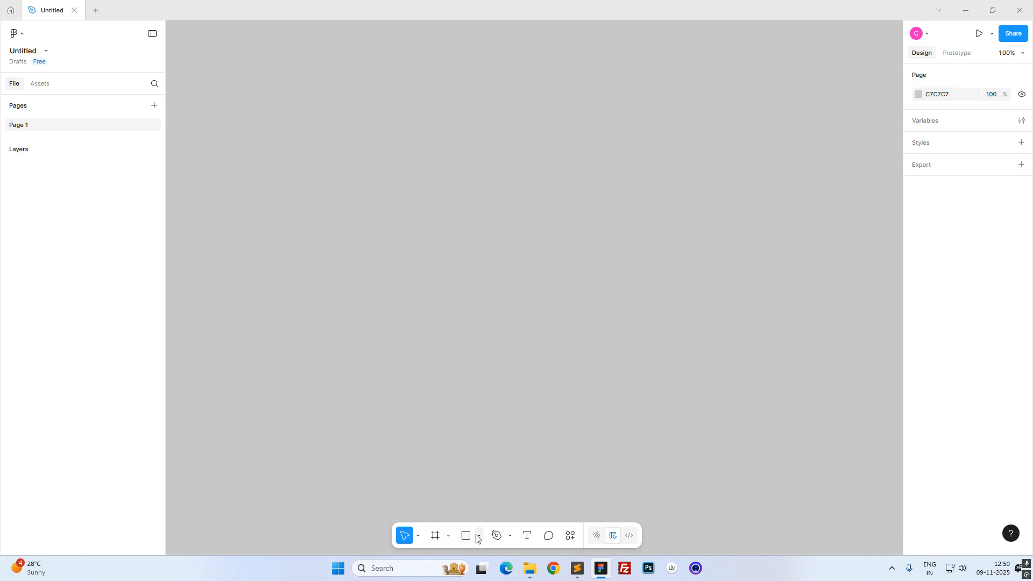
pyautogui.click(478, 536)
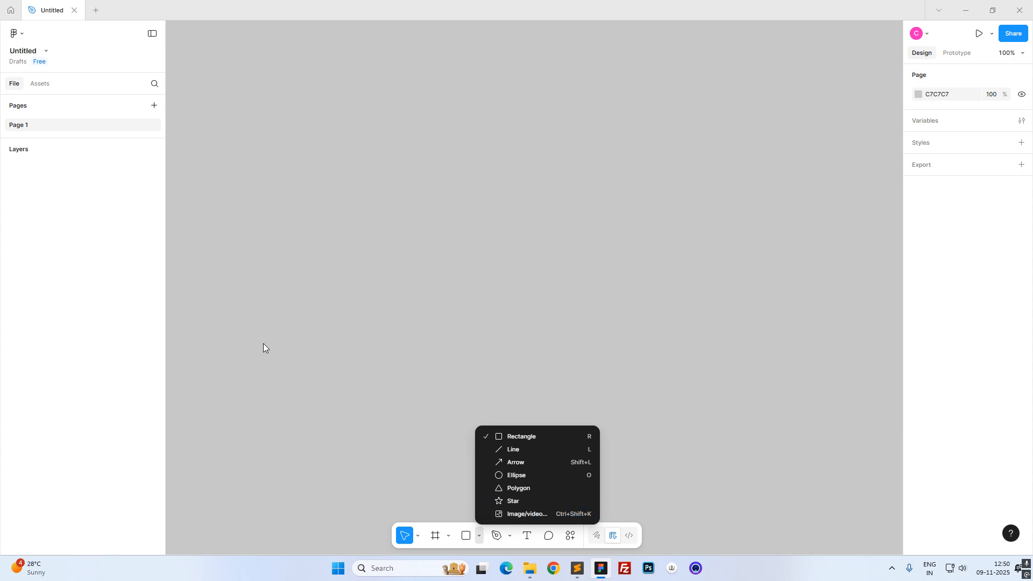
pyautogui.click(350, 366)
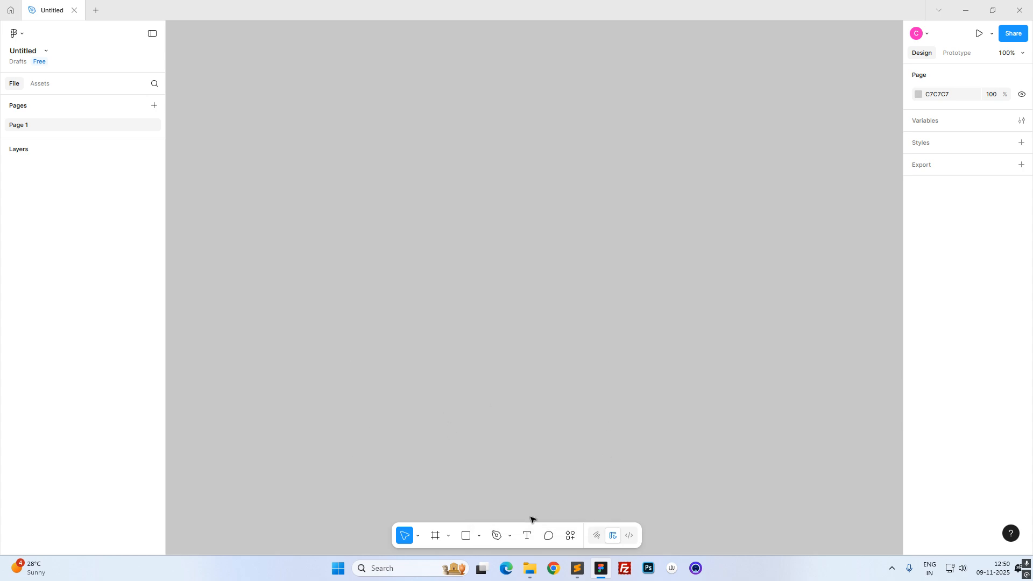
pyautogui.click(510, 536)
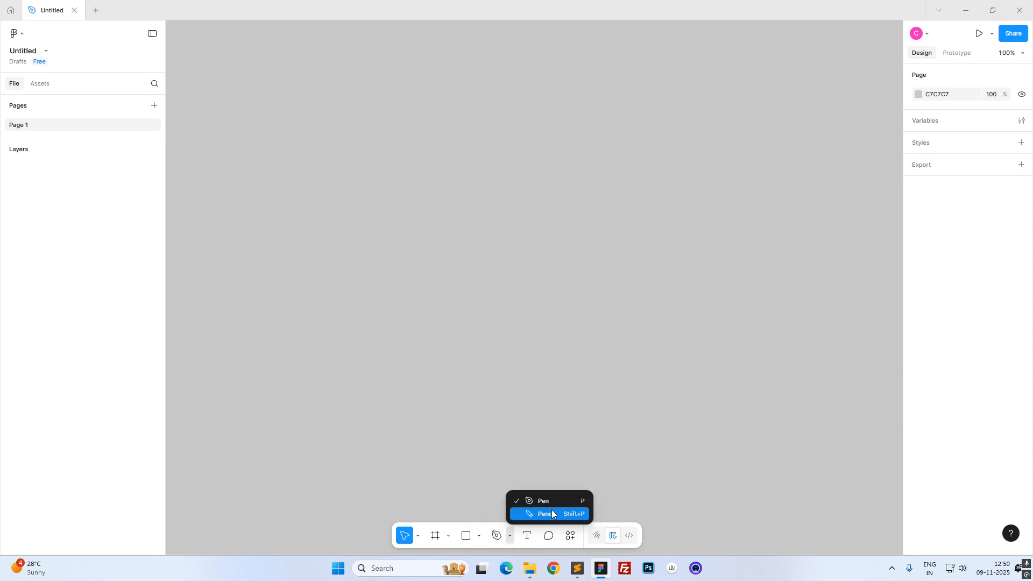
pyautogui.click(486, 462)
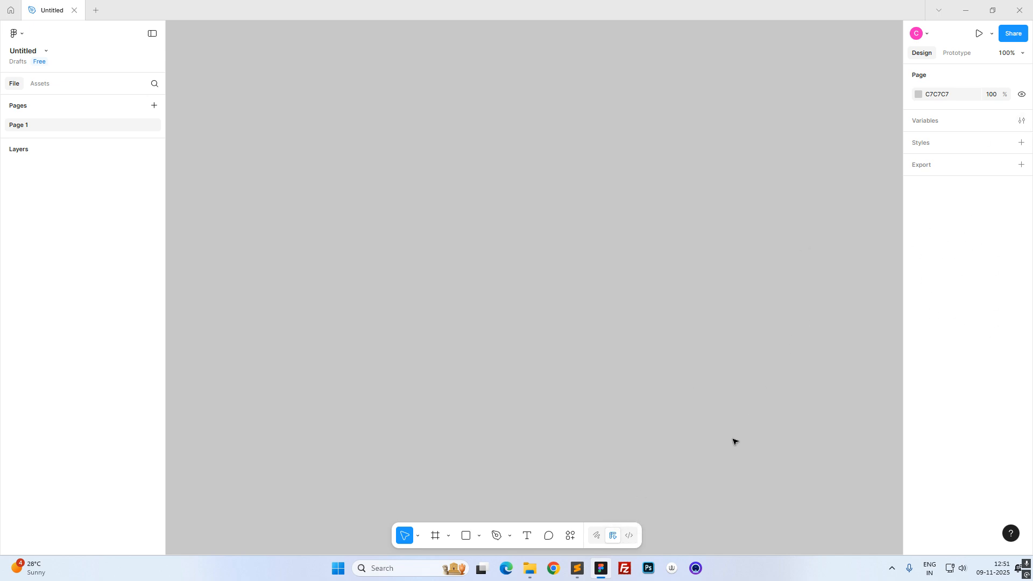
# Browse the available actions, assets, plugins and widgets, and search them for "phone".
pyautogui.click(571, 536)
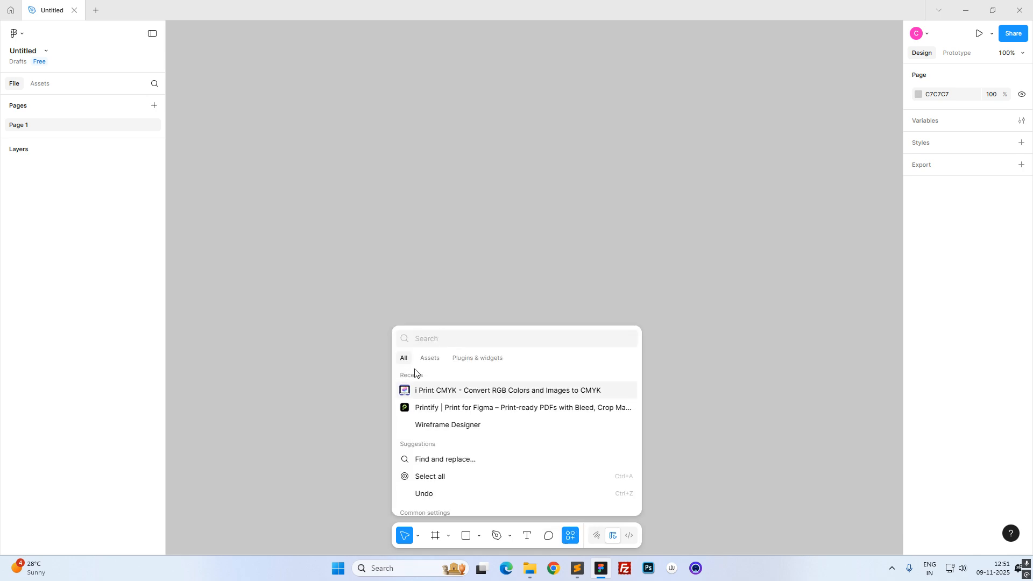
pyautogui.click(430, 359)
pyautogui.click(481, 359)
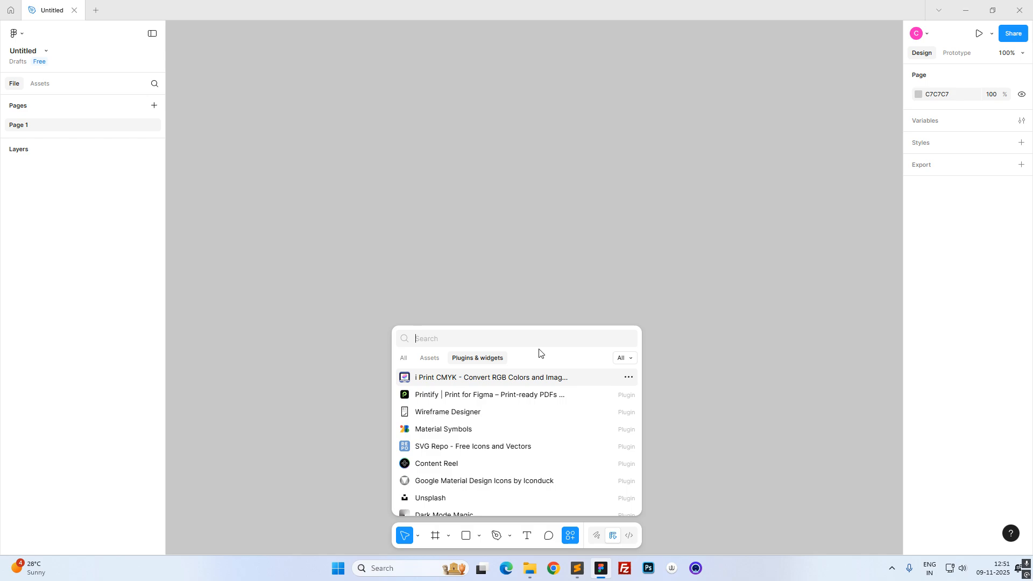
pyautogui.click(430, 360)
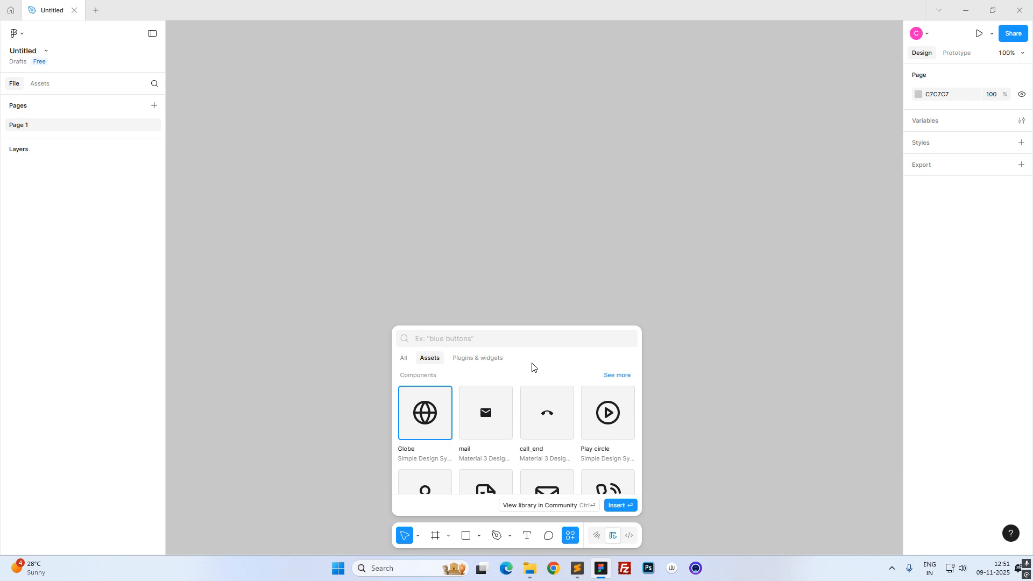
pyautogui.click(406, 360)
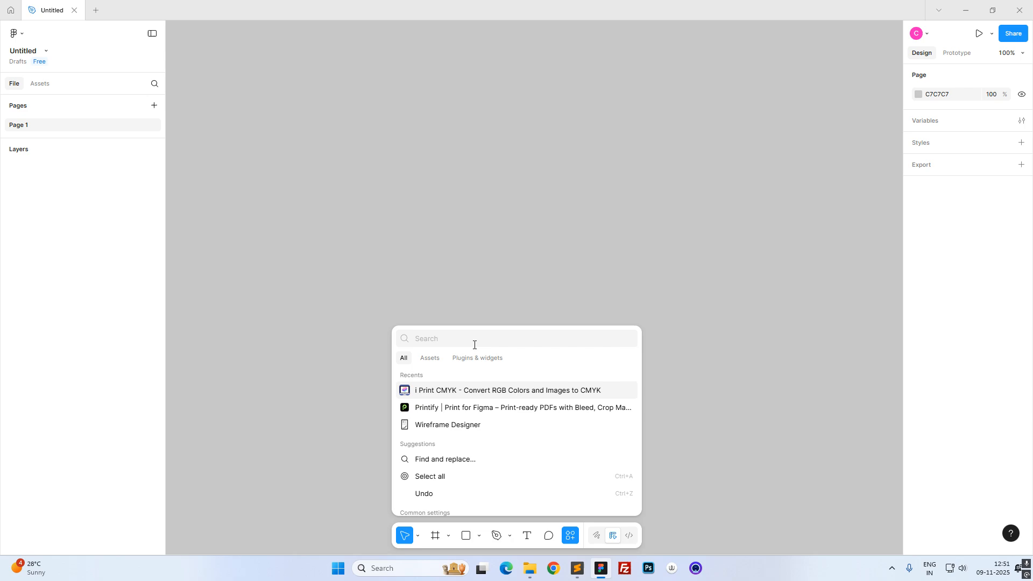
pyautogui.write('phone')
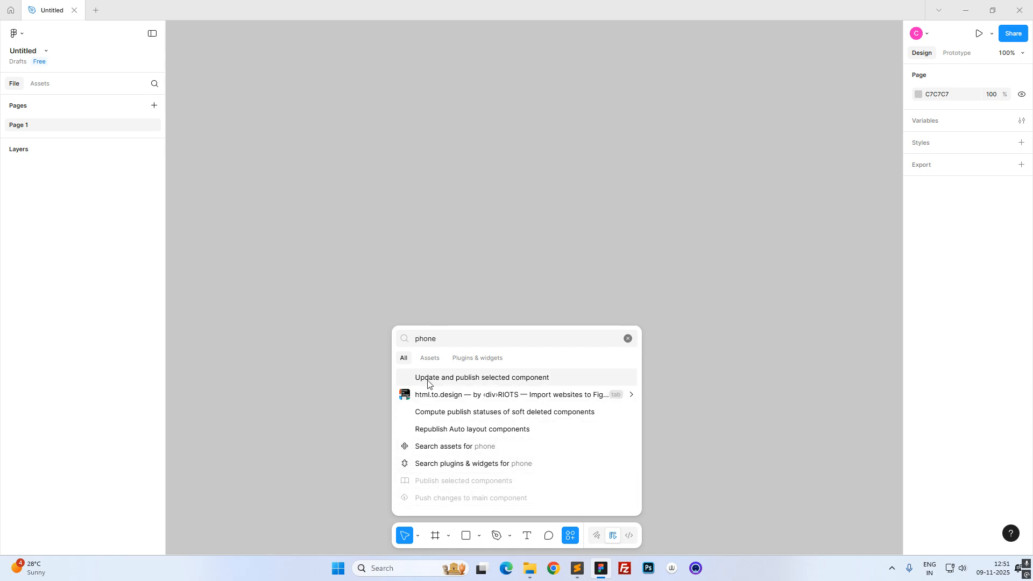
pyautogui.click(432, 360)
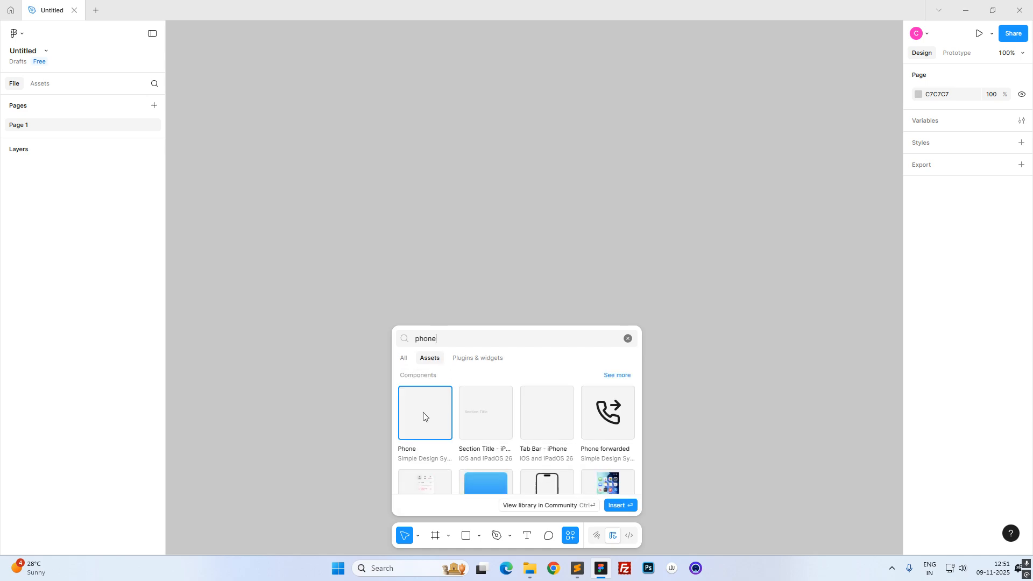
pyautogui.click(473, 361)
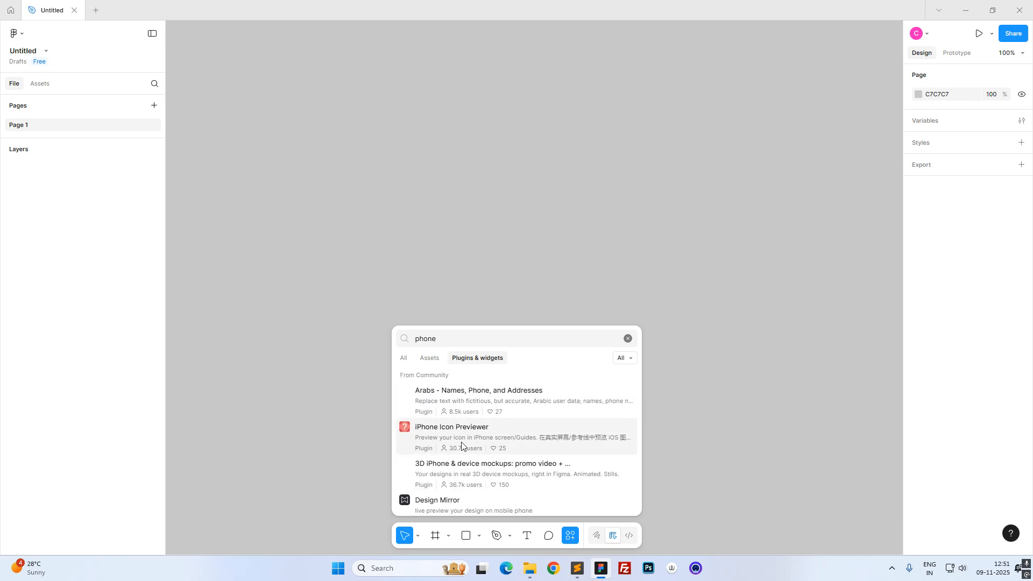
pyautogui.click(404, 357)
pyautogui.click(694, 304)
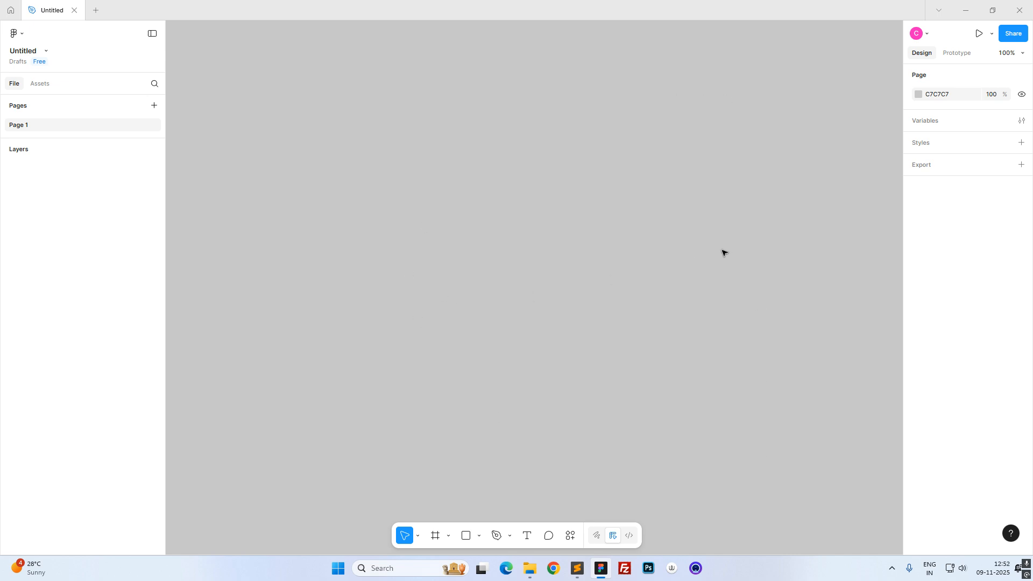
# Rename the design file as "basic frame".
pyautogui.click(27, 51)
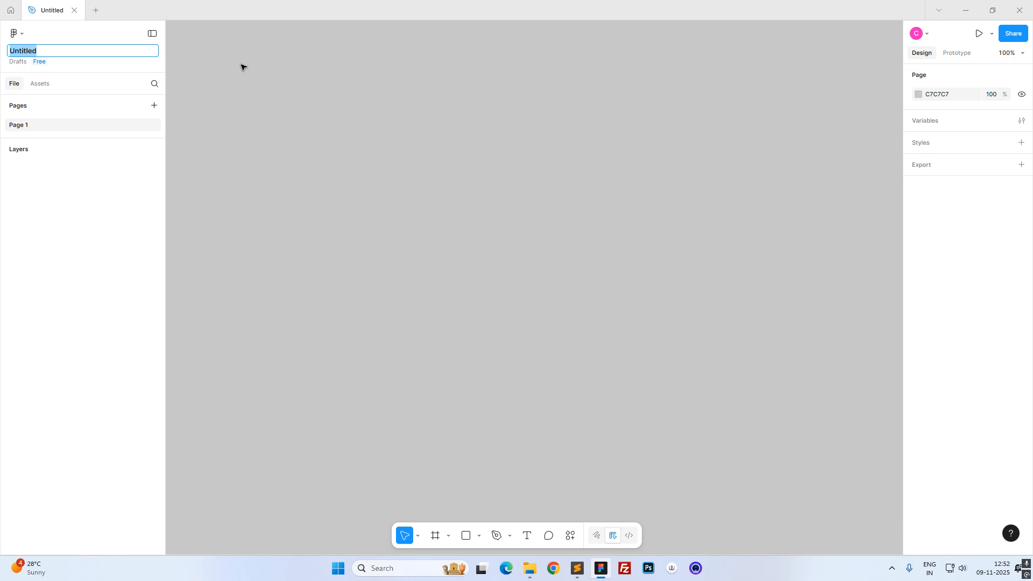
pyautogui.write('basic frame')
pyautogui.press('Return')
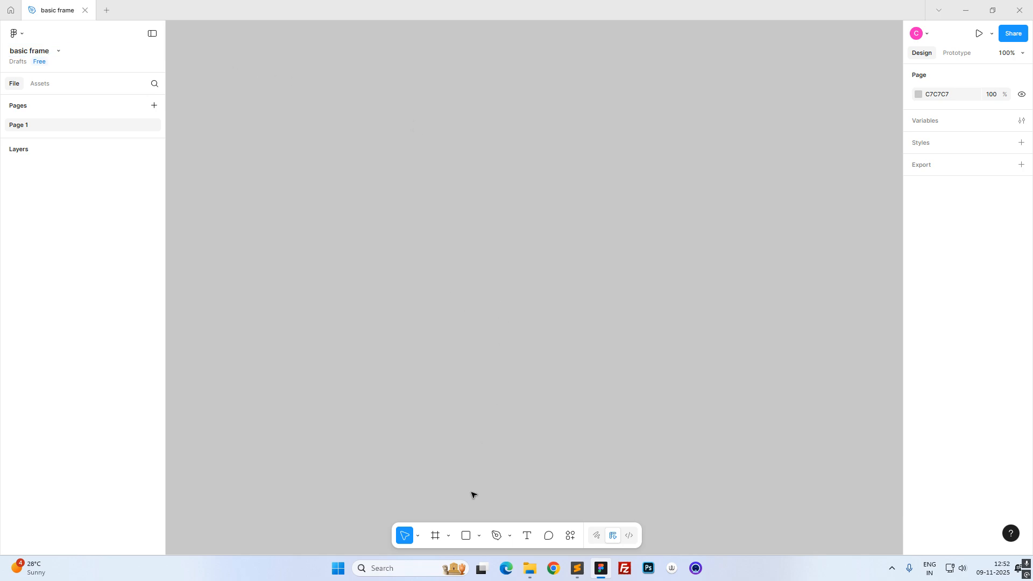
# Draw a frame about 515 × 643 on the canvas and move it to about X 32, Y -10.
pyautogui.click(436, 536)
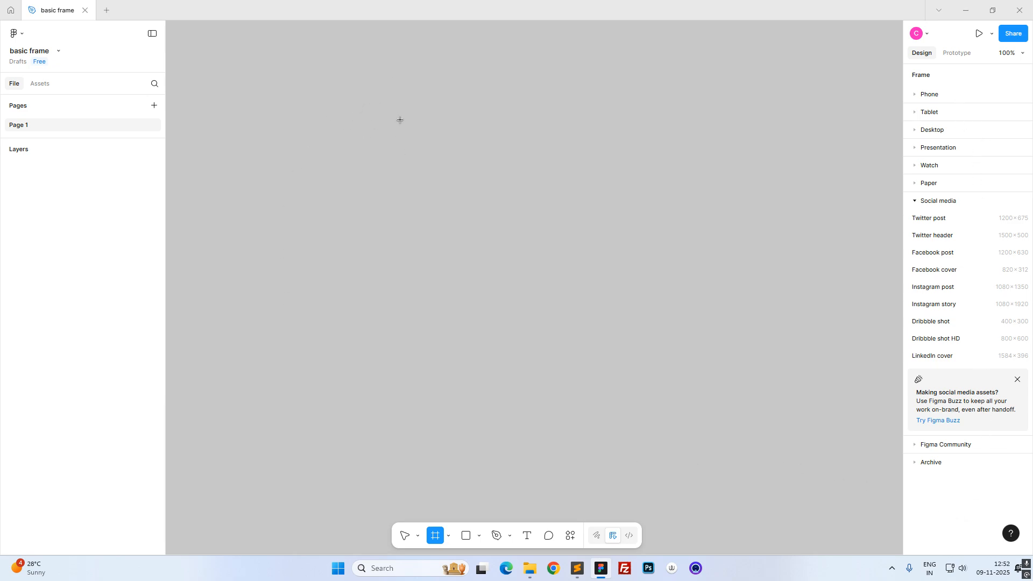
pyautogui.moveTo(397, 114); pyautogui.dragTo(674, 460)
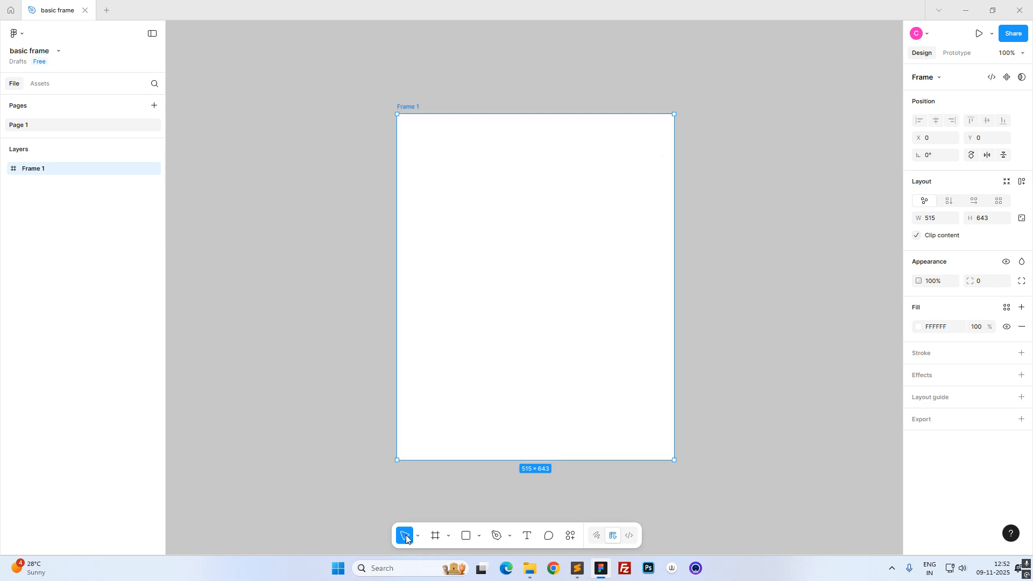
pyautogui.moveTo(451, 240)
pyautogui.mouseDown()
pyautogui.moveTo(412, 253)
pyautogui.moveTo(470, 233)
pyautogui.mouseUp()
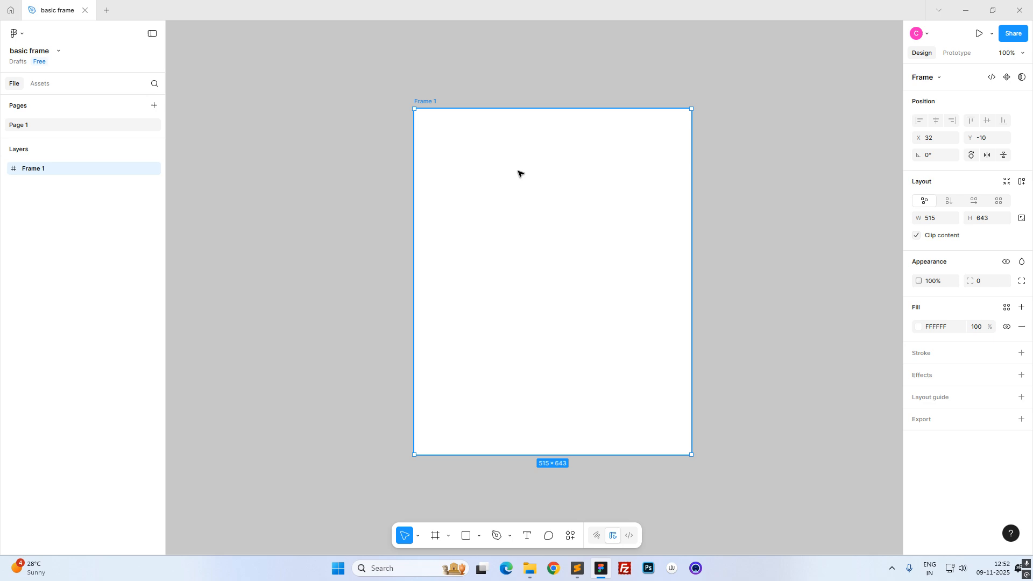
# Move the frame to about X 37, Y -2 and draw a square about 179 × 179 in its upper-left area.
pyautogui.moveTo(525, 228)
pyautogui.mouseDown()
pyautogui.moveTo(500, 276)
pyautogui.moveTo(440, 192)
pyautogui.moveTo(378, 215)
pyautogui.moveTo(574, 237)
pyautogui.moveTo(571, 224)
pyautogui.moveTo(544, 231)
pyautogui.mouseUp()
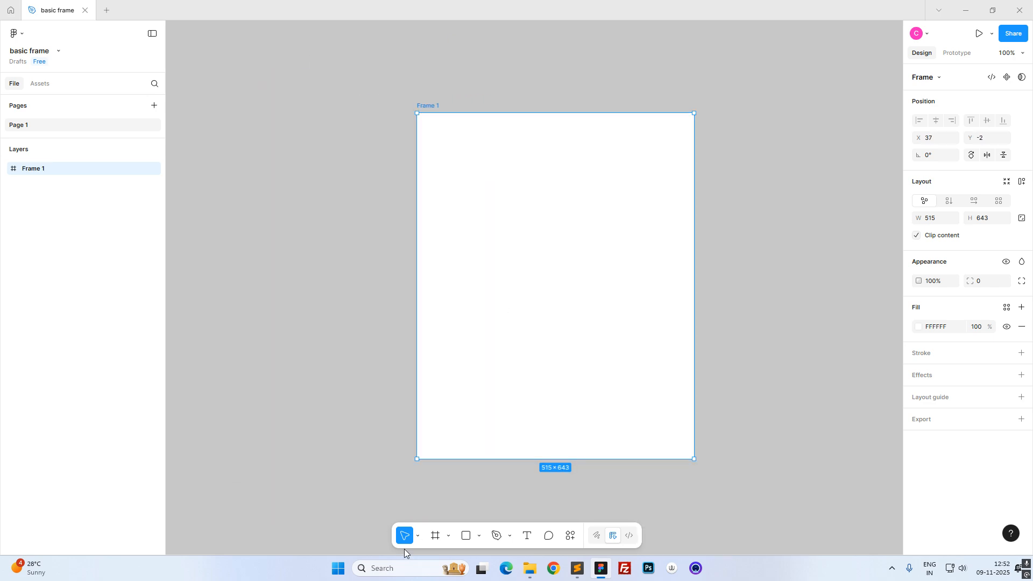
pyautogui.click(466, 536)
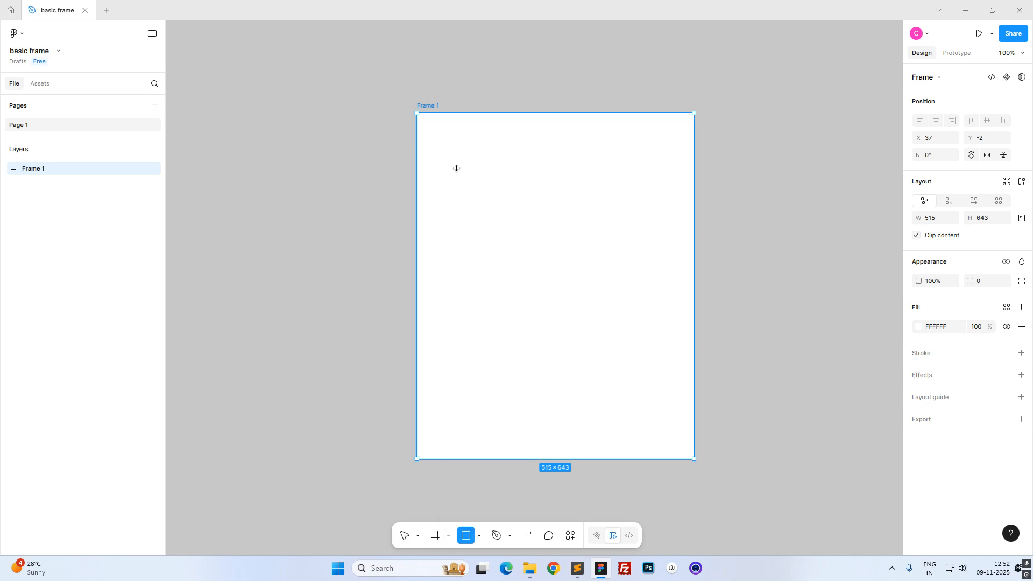
pyautogui.moveTo(454, 149)
pyautogui.mouseDown()
pyautogui.moveTo(551, 273)
pyautogui.moveTo(550, 240)
pyautogui.mouseUp()
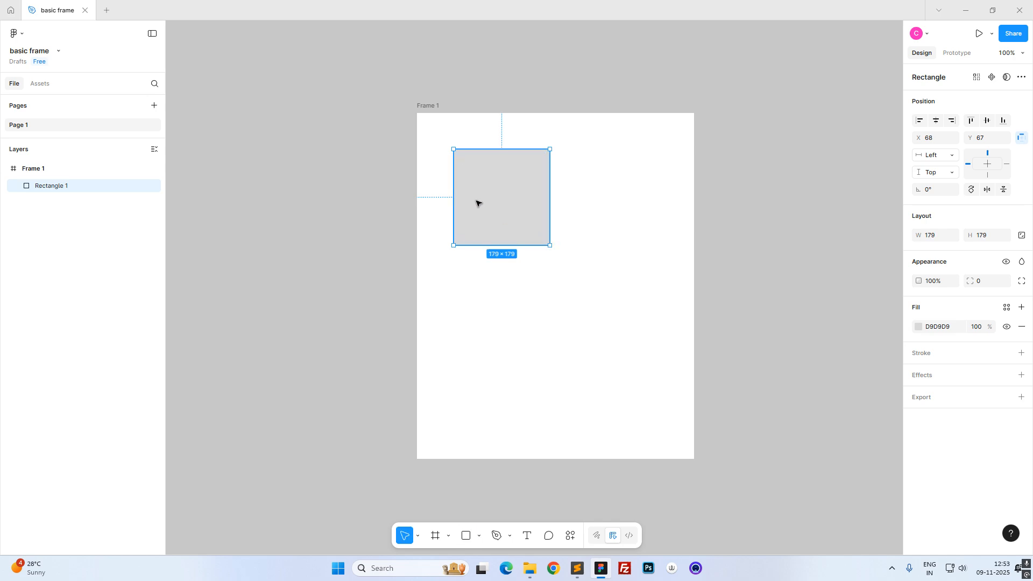
# Resize the square to about 126 × 126 and duplicate it twice to form an evenly spaced row across the frame.
pyautogui.moveTo(477, 201); pyautogui.dragTo(456, 189)
pyautogui.moveTo(529, 234); pyautogui.dragTo(623, 184)
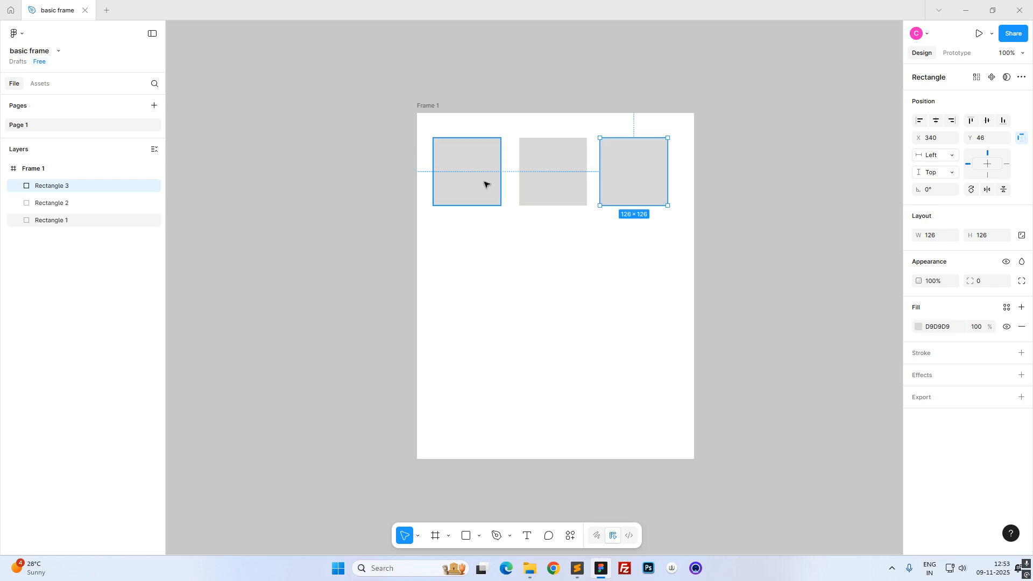
pyautogui.moveTo(551, 179); pyautogui.dragTo(547, 182)
pyautogui.press('Escape')
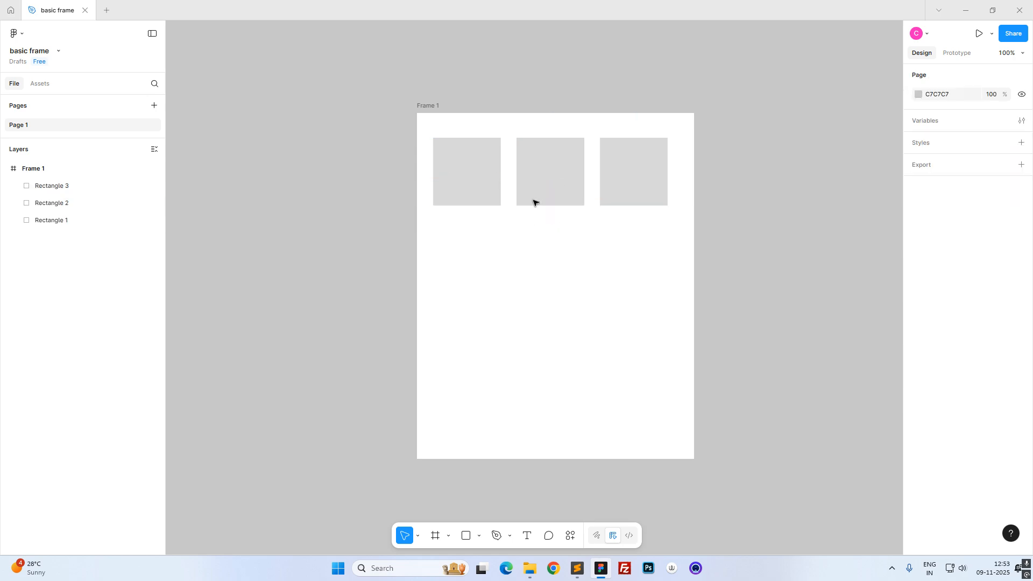
# Draw a horizontal line about 432 long beneath the row of squares and set its stroke weight to 5.
pyautogui.click(478, 536)
pyautogui.click(517, 448)
pyautogui.moveTo(436, 222); pyautogui.dragTo(667, 222)
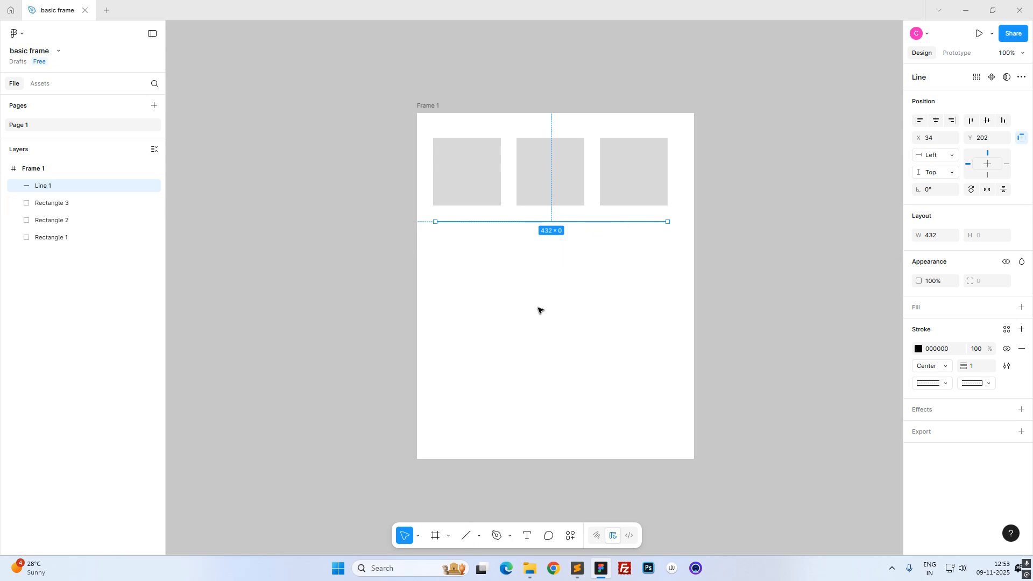
pyautogui.click(976, 367)
pyautogui.write('5')
pyautogui.press('Return')
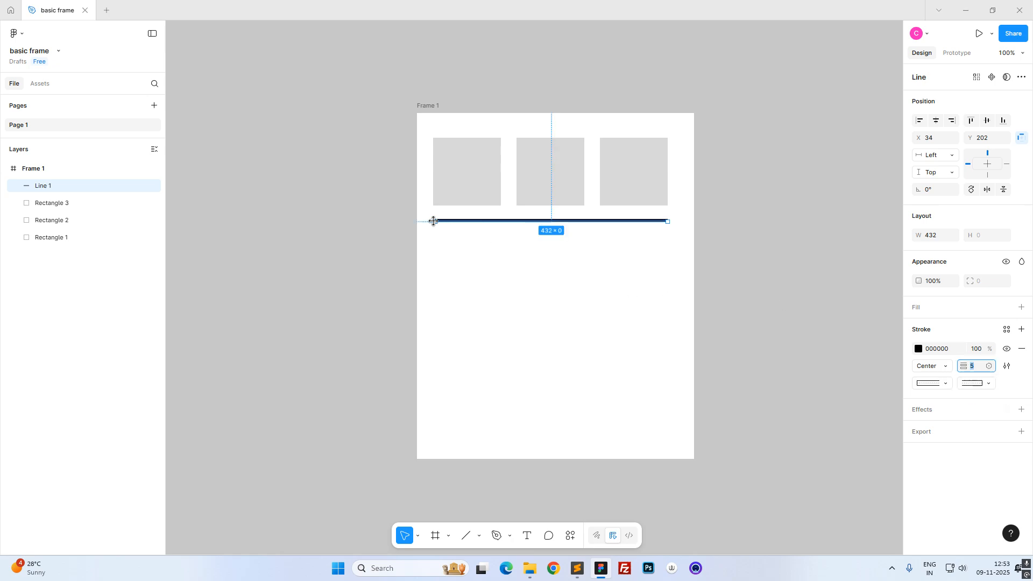
# Move the line and the three squares down by 130, placing the first square at about X 34, Y 176.
pyautogui.click(479, 536)
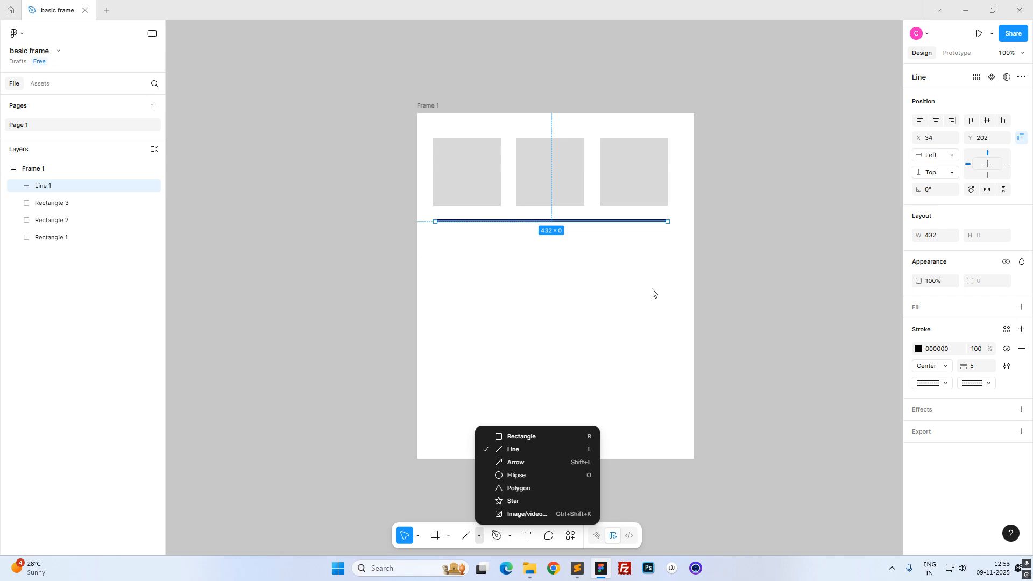
pyautogui.click(482, 179)
pyautogui.keyDown('shift'); pyautogui.click(554, 178); pyautogui.keyUp('shift')
pyautogui.keyDown('shift'); pyautogui.click(616, 173); pyautogui.keyUp('shift')
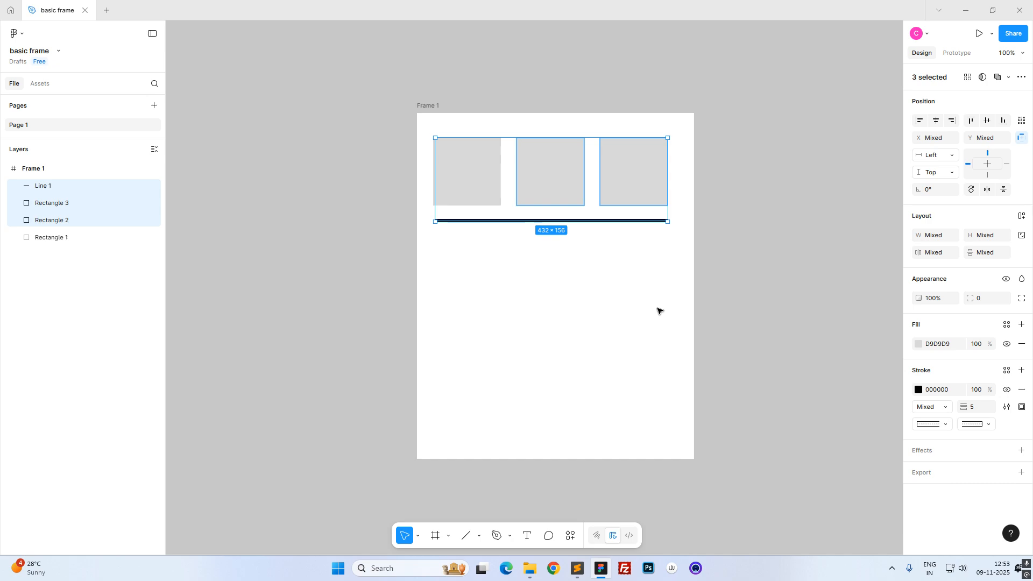
pyautogui.hotkey('shift', 'Down')
pyautogui.hotkey('shift', 'Down')
pyautogui.hotkey('shift', 'Down')
pyautogui.hotkey('shift', 'Down')
pyautogui.hotkey('shift', 'Down')
pyautogui.hotkey('shift', 'Down')
pyautogui.hotkey('shift', 'Down')
pyautogui.hotkey('shift', 'Down')
pyautogui.hotkey('shift', 'Down')
pyautogui.hotkey('shift', 'Down')
pyautogui.hotkey('shift', 'Down')
pyautogui.hotkey('shift', 'Down')
pyautogui.hotkey('shift', 'Down')
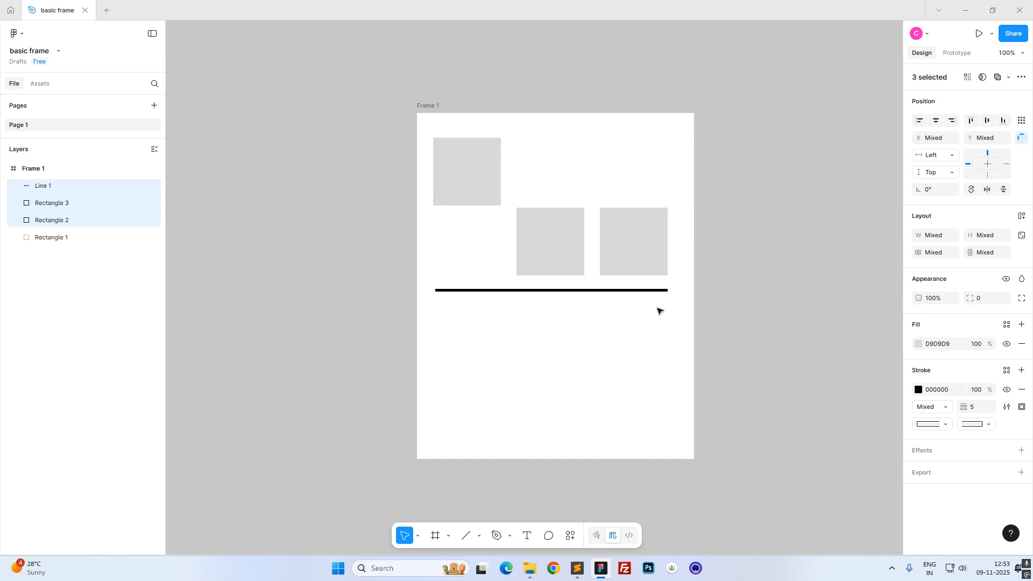
pyautogui.moveTo(486, 168); pyautogui.dragTo(487, 240)
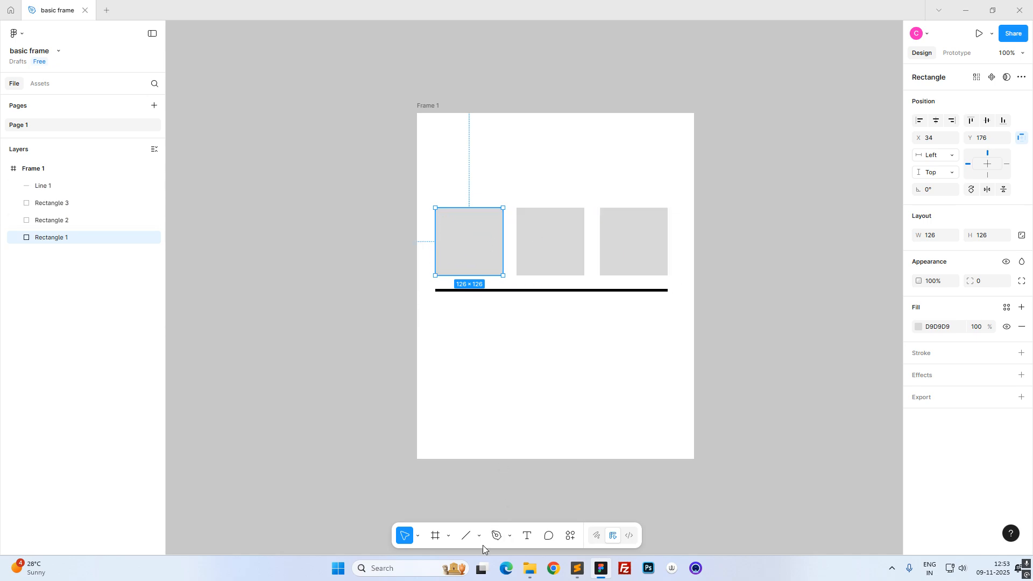
# Add the text "Hello There" above the first square.
pyautogui.click(527, 538)
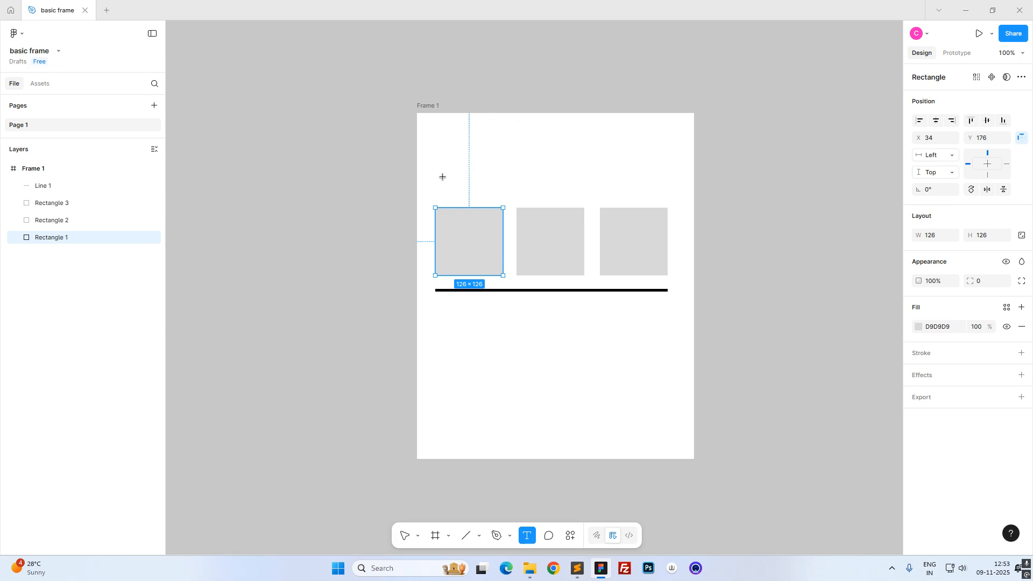
pyautogui.click(507, 159)
pyautogui.write('He')
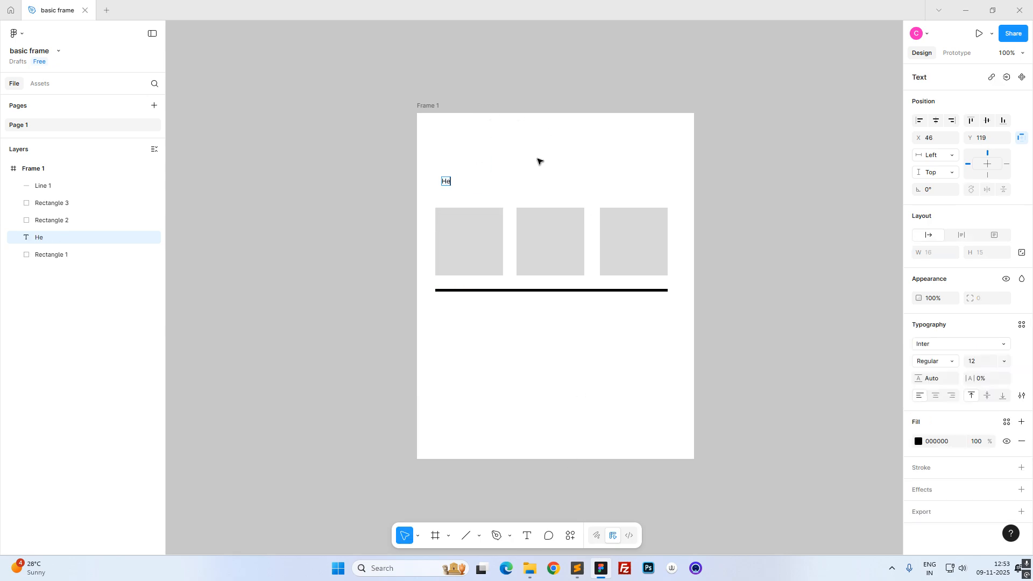
pyautogui.write('llo There')
# Change the font of the "Hello There" text to Sora.
pyautogui.hotkey('ctrl', 'a')
pyautogui.click(945, 344)
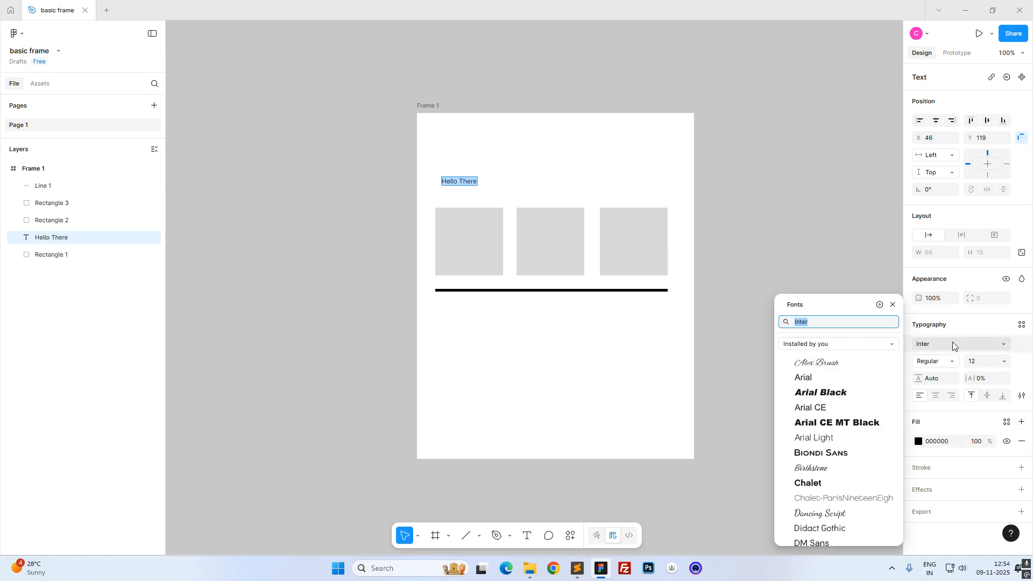
pyautogui.write('soa')
pyautogui.press('BackSpace')
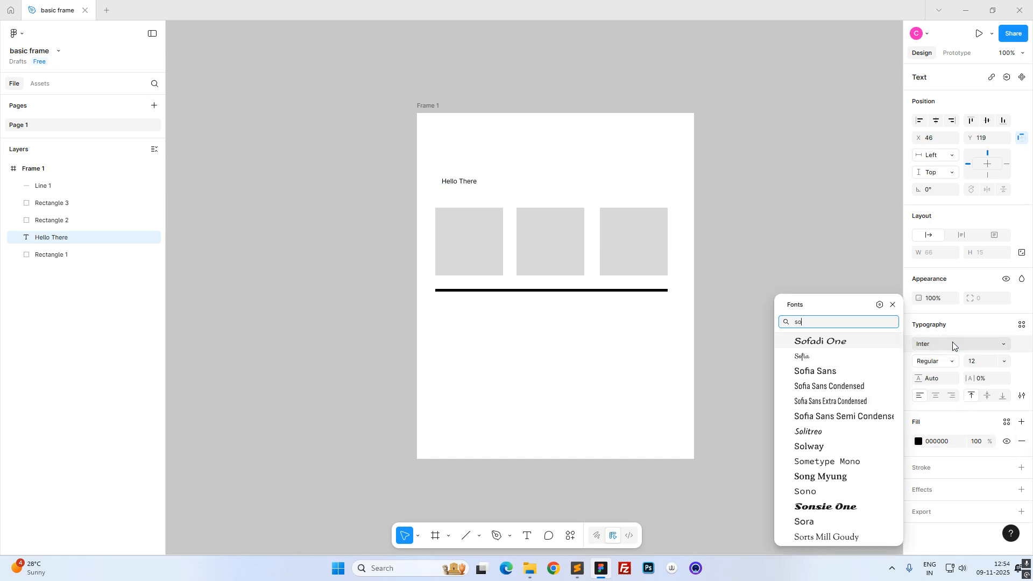
pyautogui.write('a')
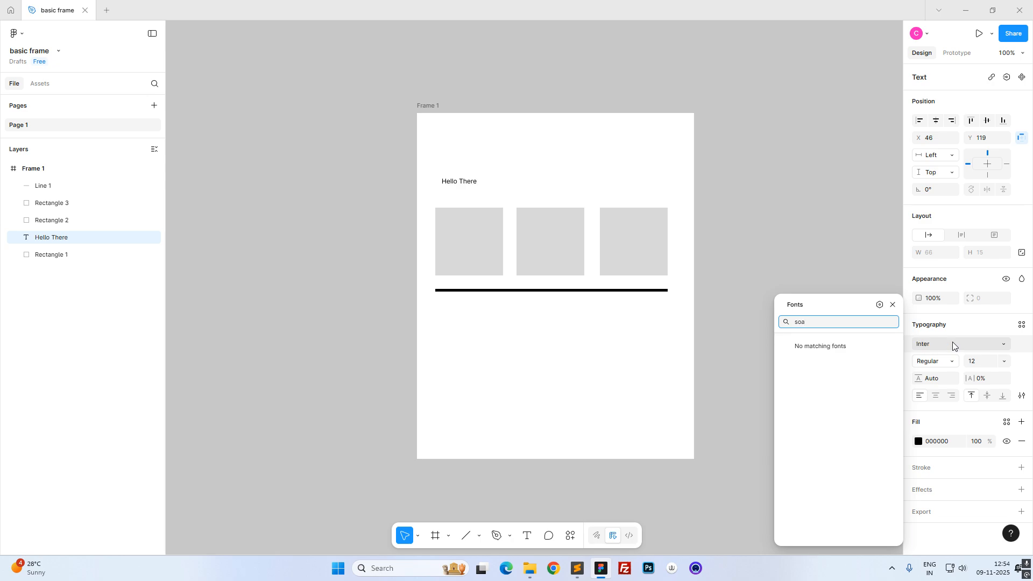
pyautogui.press('BackSpace')
pyautogui.write('r')
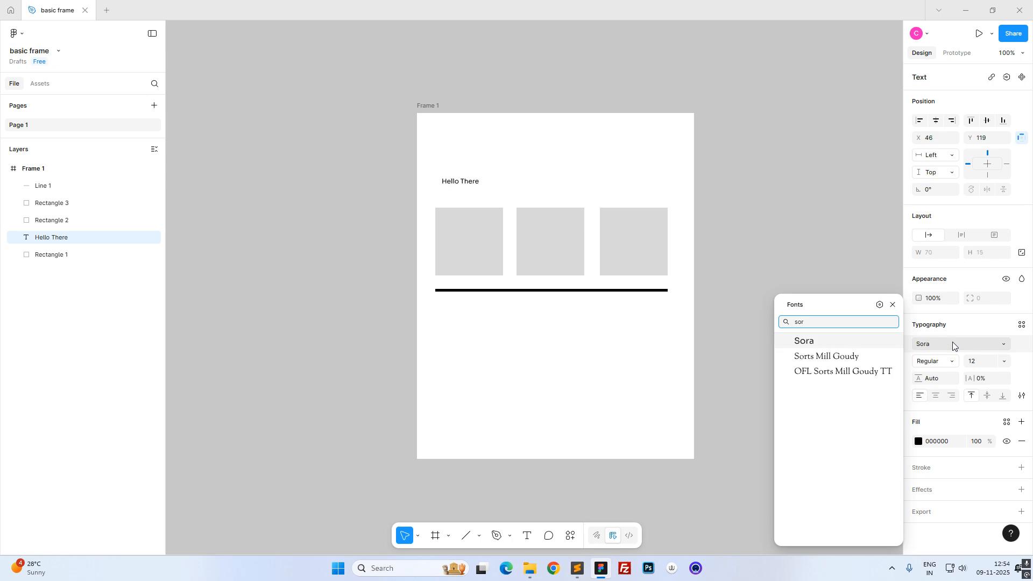
pyautogui.click(834, 347)
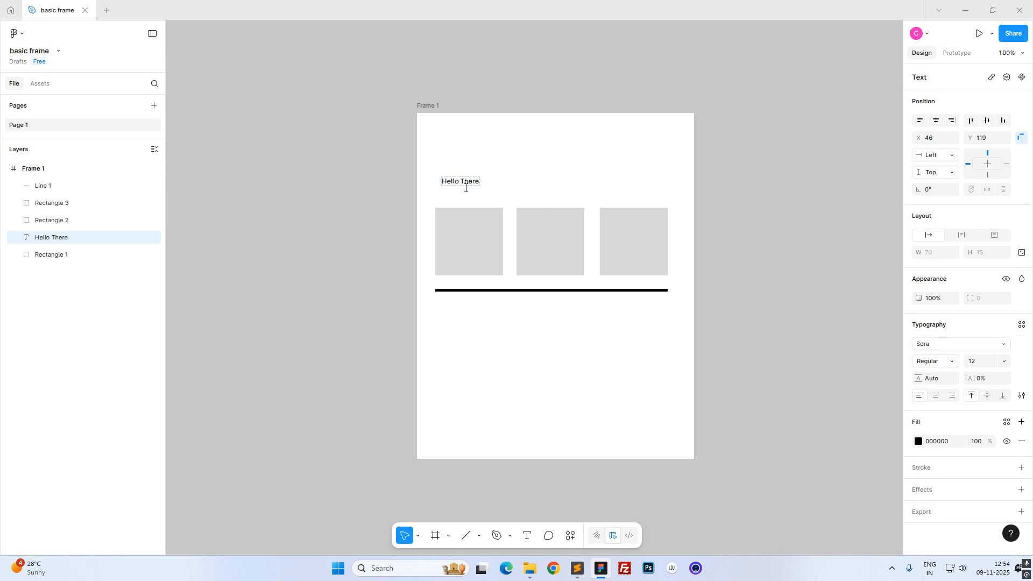
# Set the "Hello There" text's font size to 32 and move it to about X 34, Y 106, flush with the first square.
pyautogui.click(971, 366)
pyautogui.write('52')
pyautogui.press('Return')
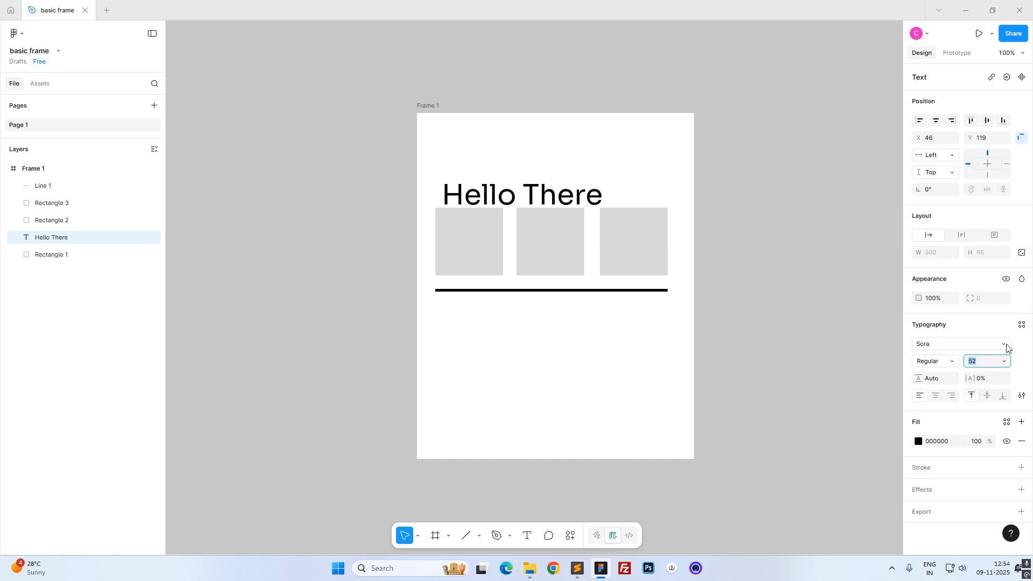
pyautogui.write('32')
pyautogui.press('Return')
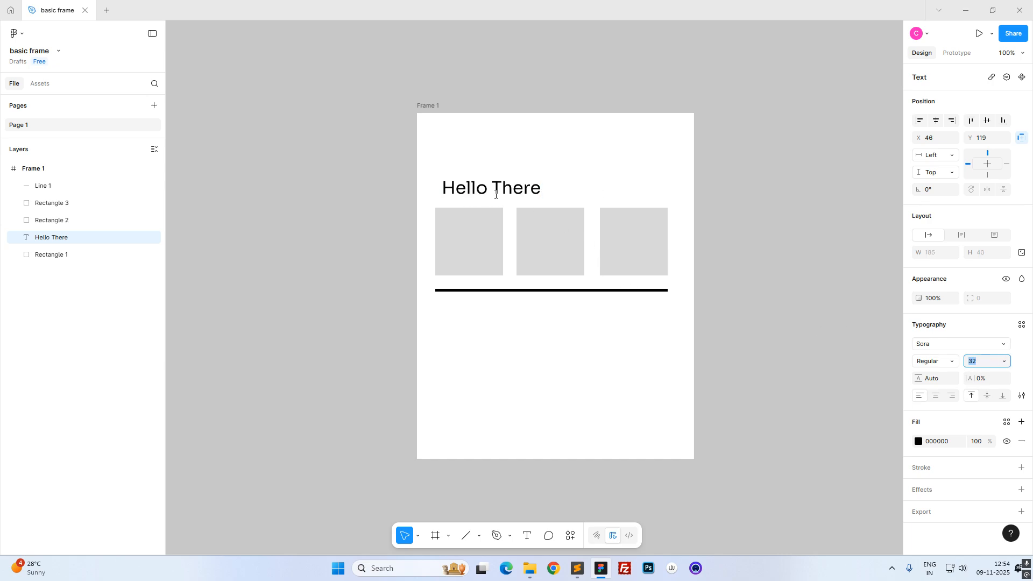
pyautogui.moveTo(489, 185)
pyautogui.mouseDown()
pyautogui.moveTo(485, 171)
pyautogui.moveTo(483, 180)
pyautogui.mouseUp()
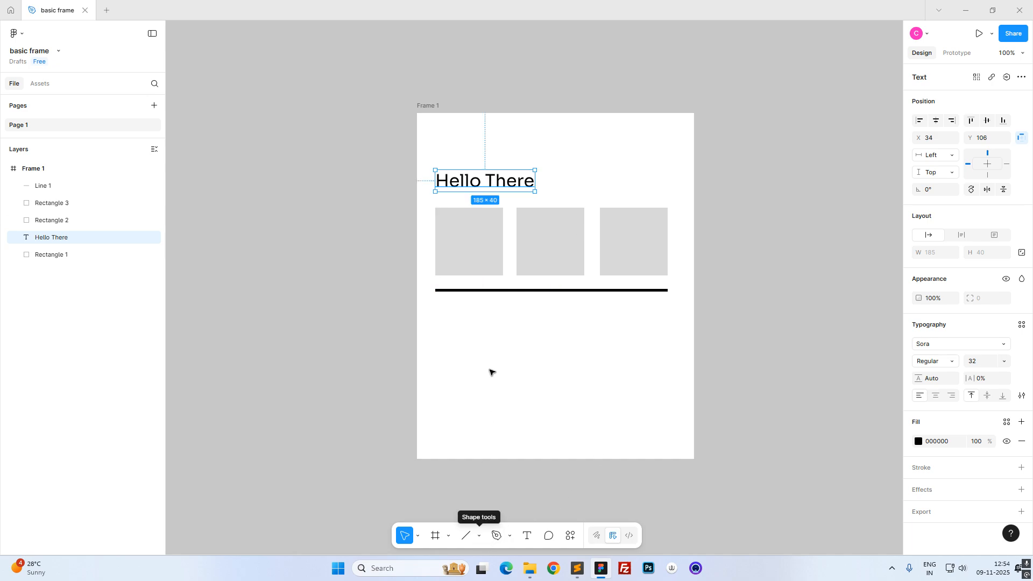
# Draw a circle about 39 × 39 above the third square, level with the "Hello There" text.
pyautogui.click(478, 539)
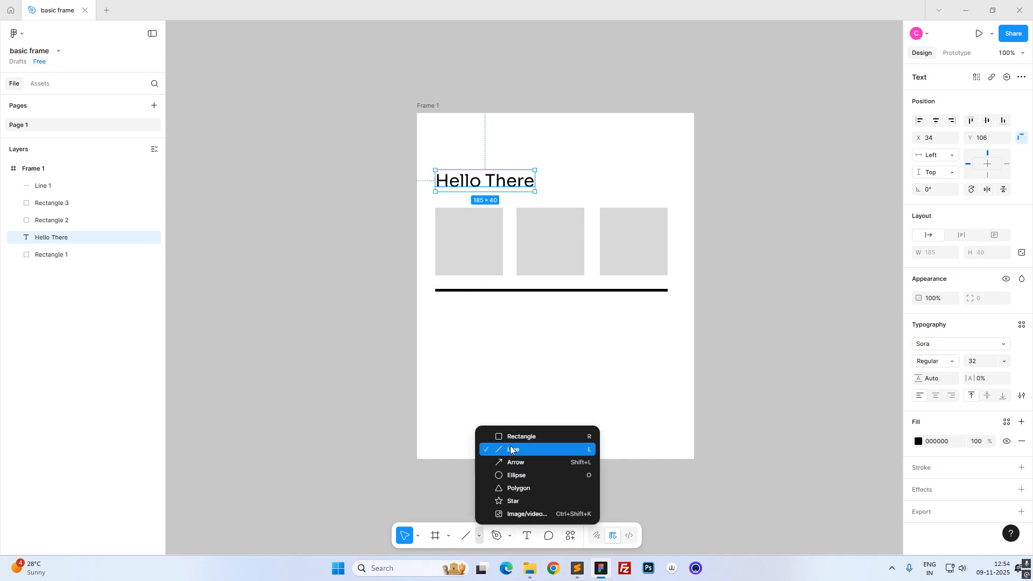
pyautogui.click(517, 476)
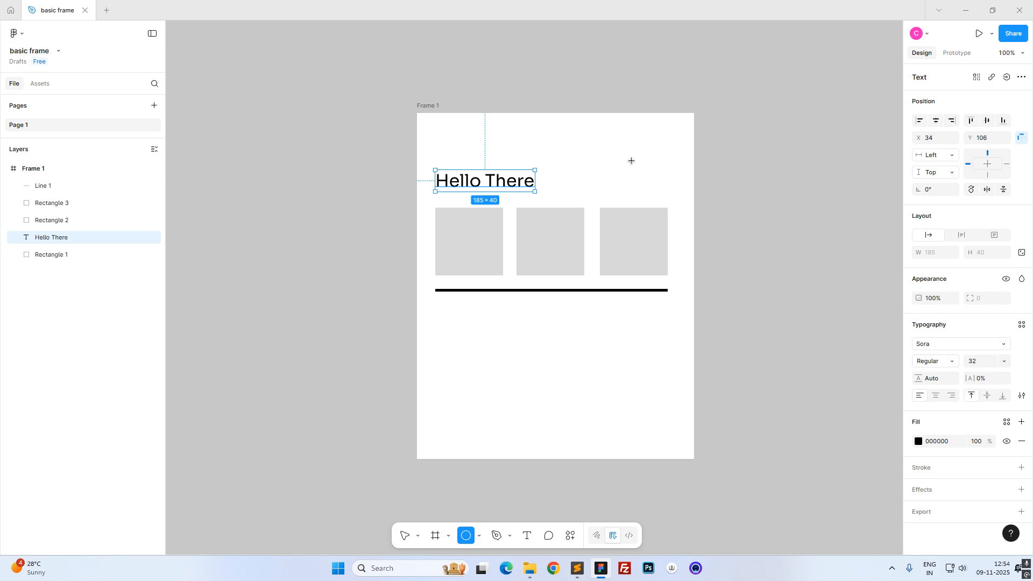
pyautogui.moveTo(629, 168); pyautogui.dragTo(650, 182)
pyautogui.click(665, 173)
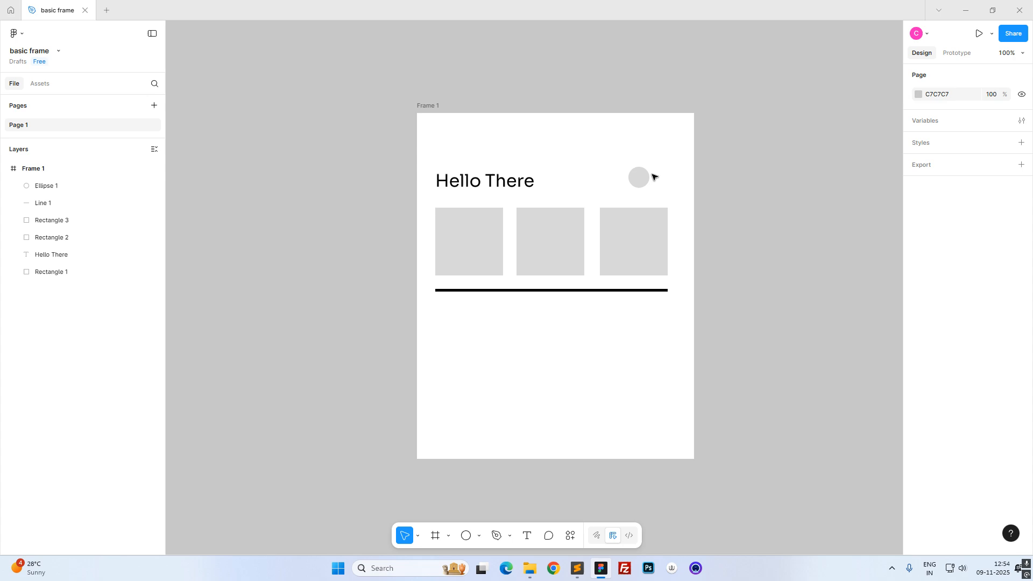
# Draw a horizontal arrow about 22 long in the empty area above the "Hello There" text.
pyautogui.click(477, 540)
pyautogui.click(524, 460)
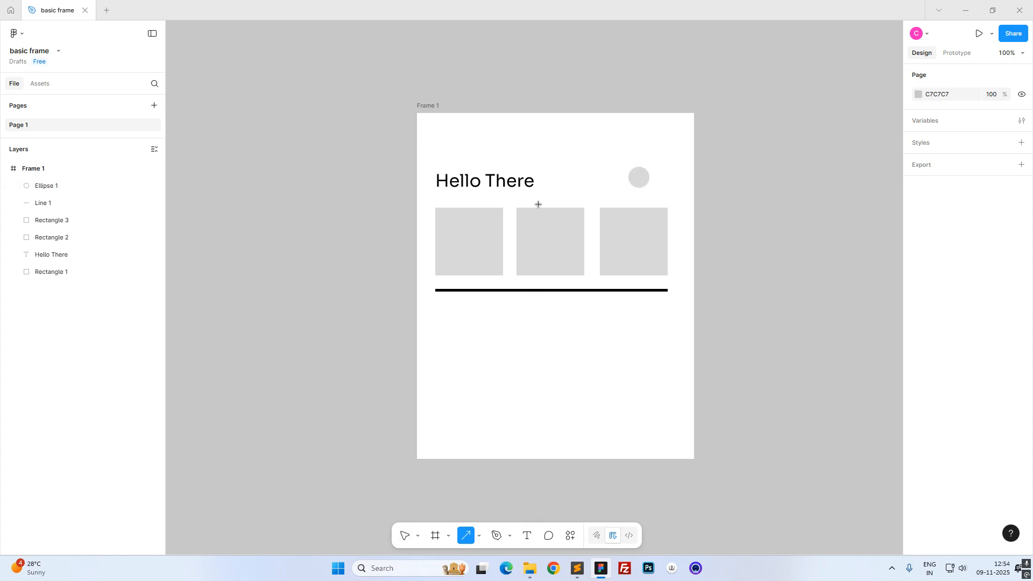
pyautogui.moveTo(556, 148); pyautogui.dragTo(565, 149)
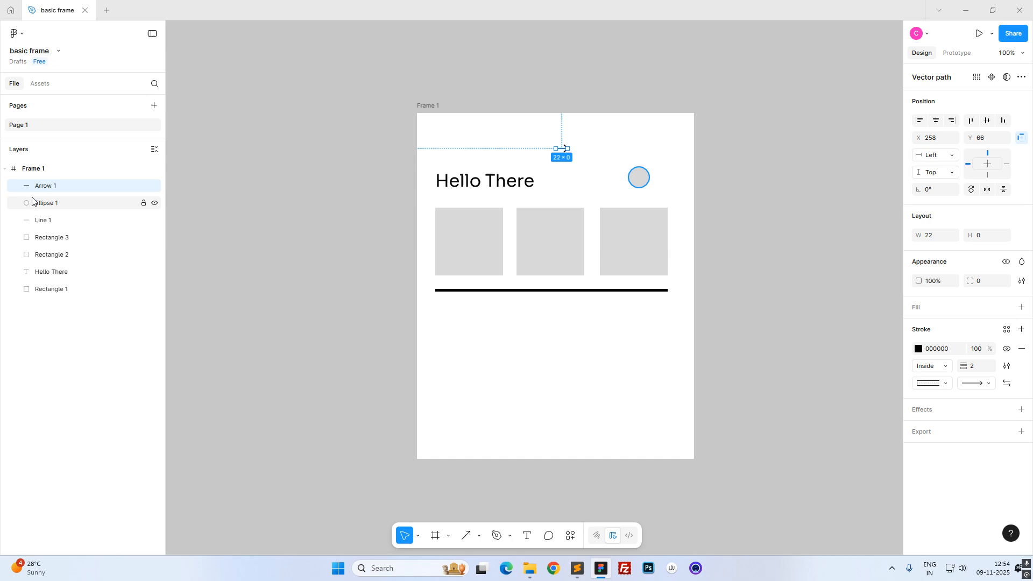
# Move the arrow into the circle and rotate it to 45° so that it points up and to the right.
pyautogui.click(49, 203)
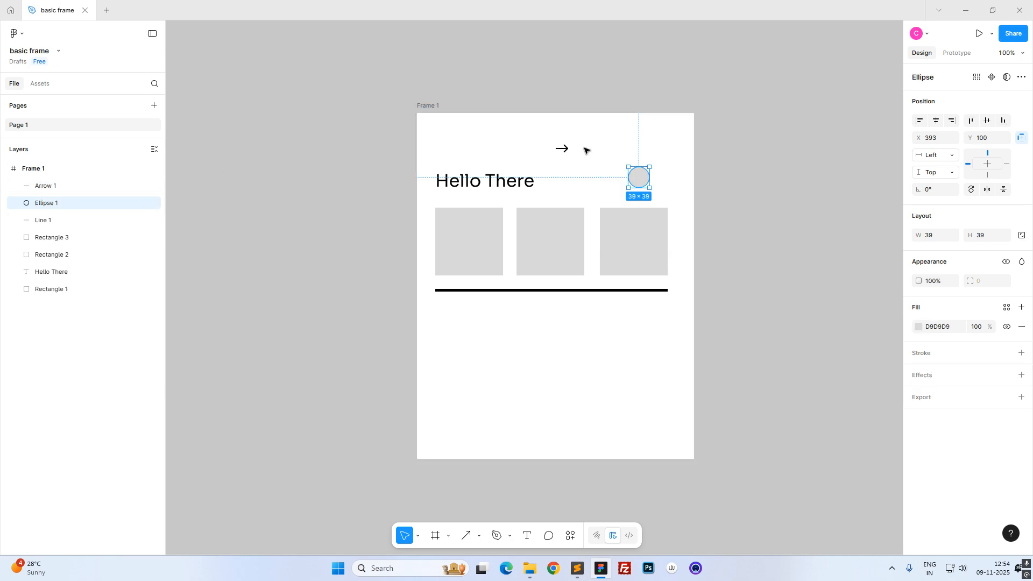
pyautogui.moveTo(563, 148); pyautogui.dragTo(643, 177)
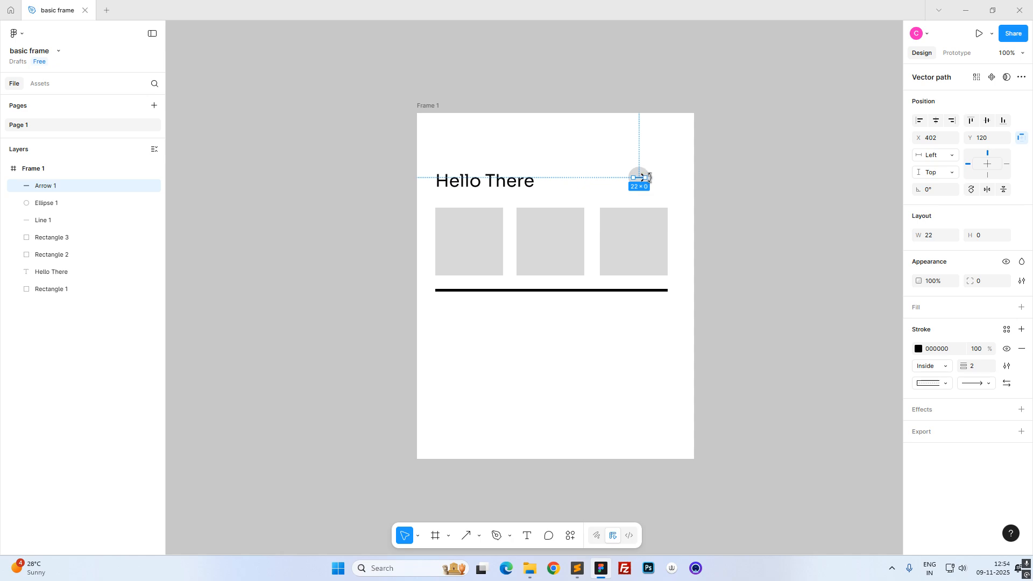
pyautogui.moveTo(651, 178); pyautogui.dragTo(648, 167)
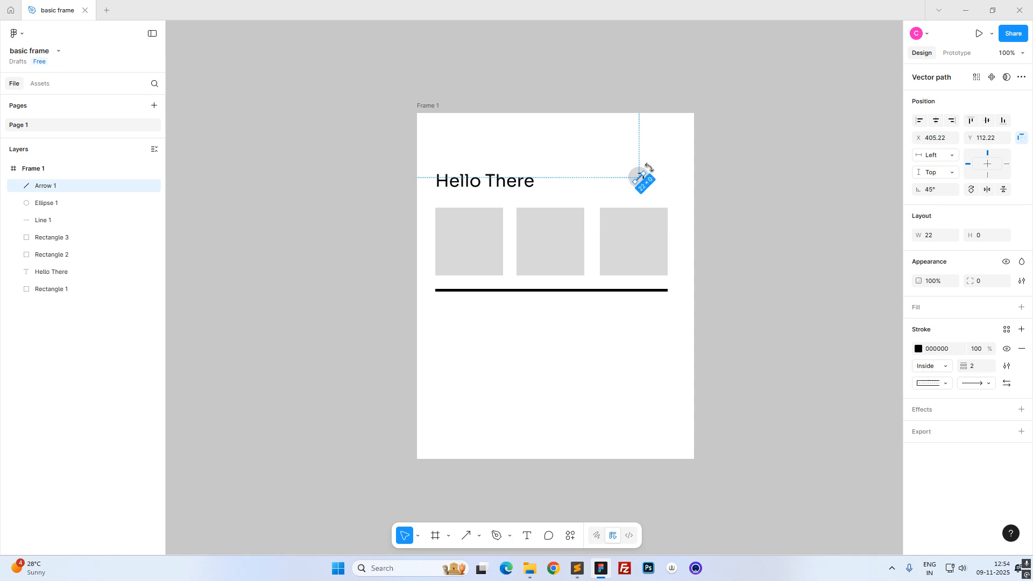
pyautogui.click(657, 140)
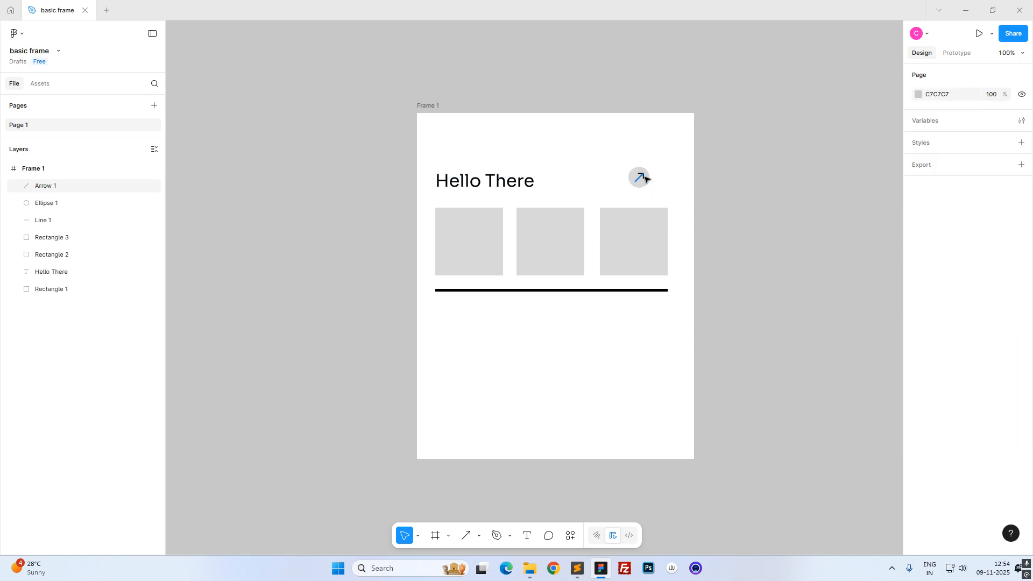
# Shorten the arrow inside the circle to a width of 16.
pyautogui.click(642, 177)
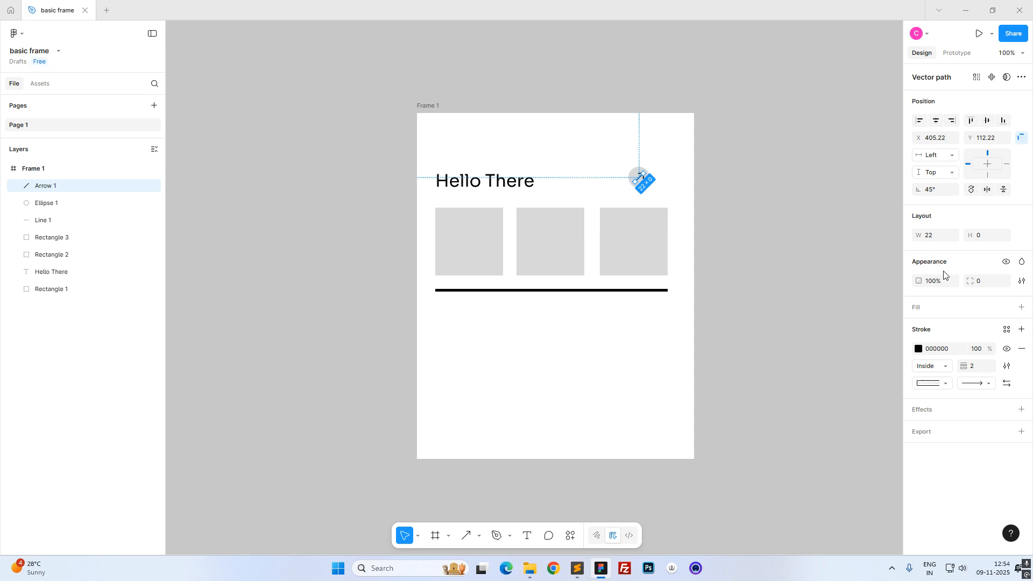
pyautogui.click(939, 235)
pyautogui.write('12')
pyautogui.press('Return')
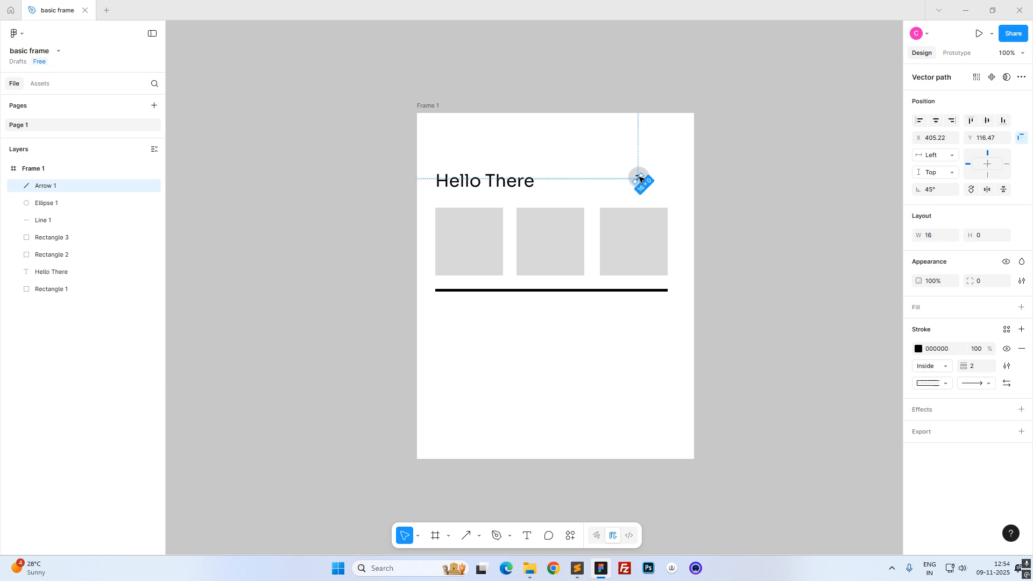
# Reposition the arrow to centre it within the circle.
pyautogui.doubleClick(640, 177)
pyautogui.moveTo(640, 175); pyautogui.dragTo(640, 175)
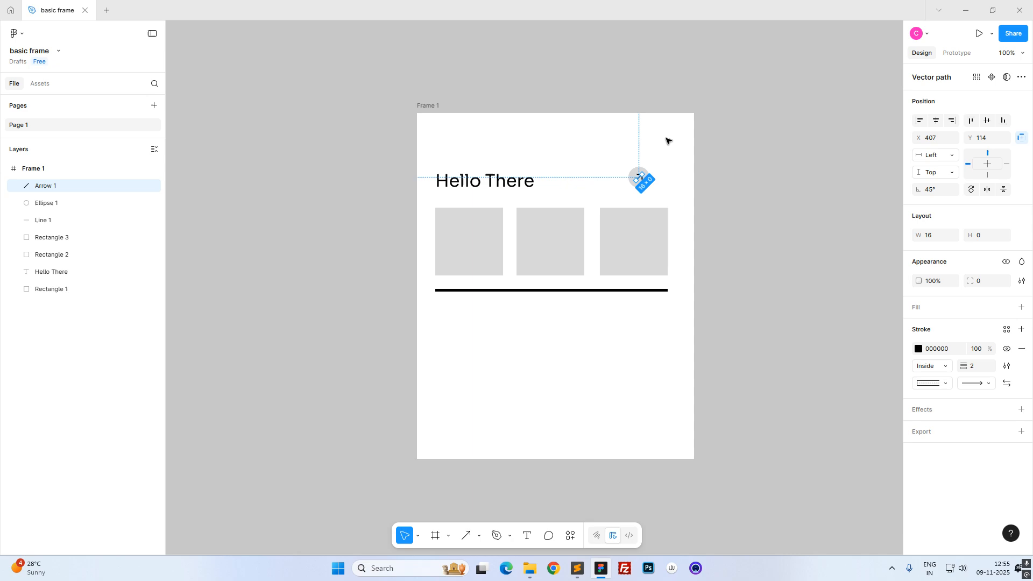
pyautogui.click(668, 141)
pyautogui.doubleClick(639, 177)
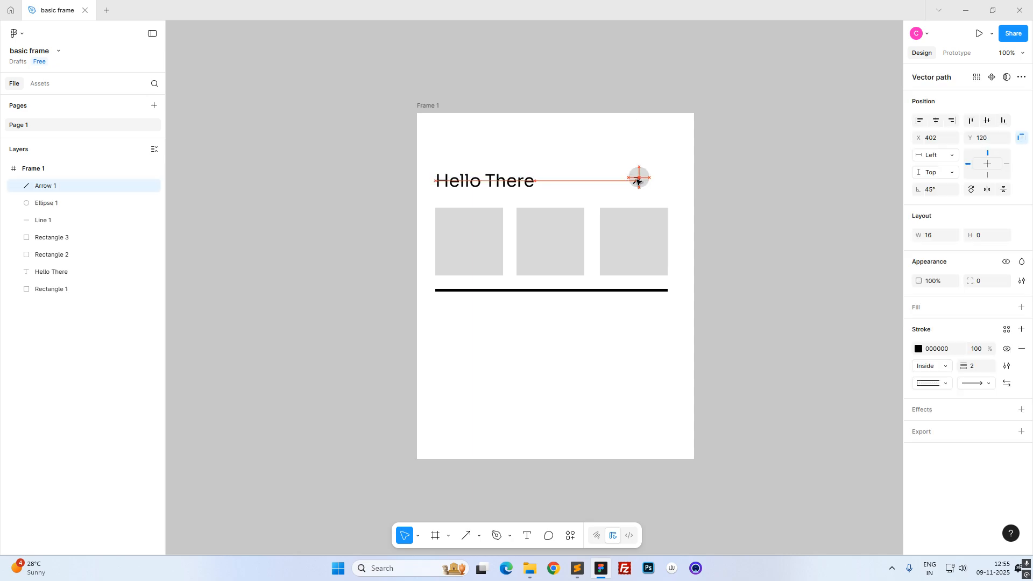
pyautogui.click(673, 132)
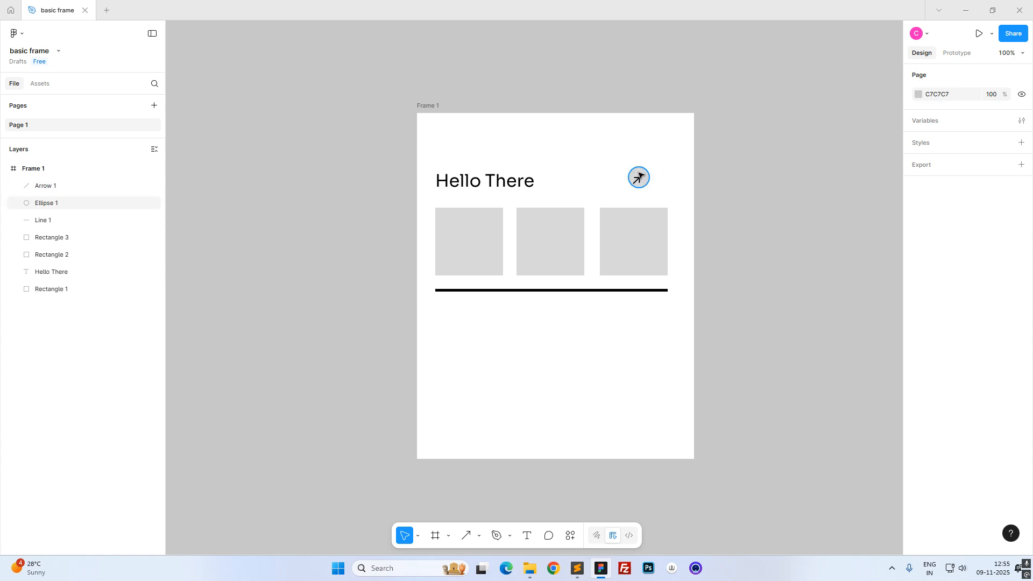
# Align the arrow and the circle to each other's horizontal and vertical centres.
pyautogui.click(43, 186)
pyautogui.keyDown('shift'); pyautogui.click(64, 204); pyautogui.keyUp('shift')
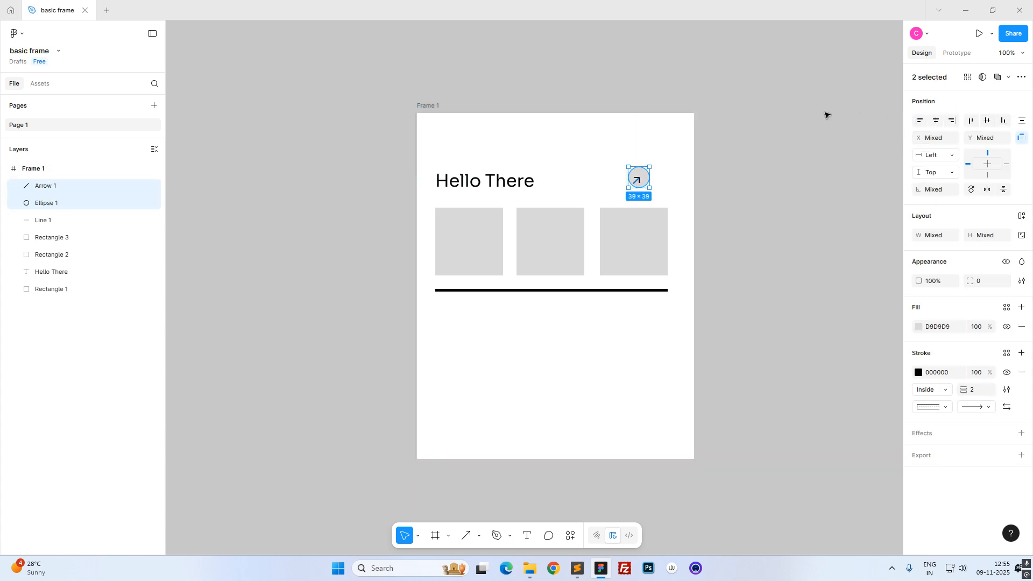
pyautogui.click(936, 121)
pyautogui.click(987, 120)
pyautogui.click(755, 226)
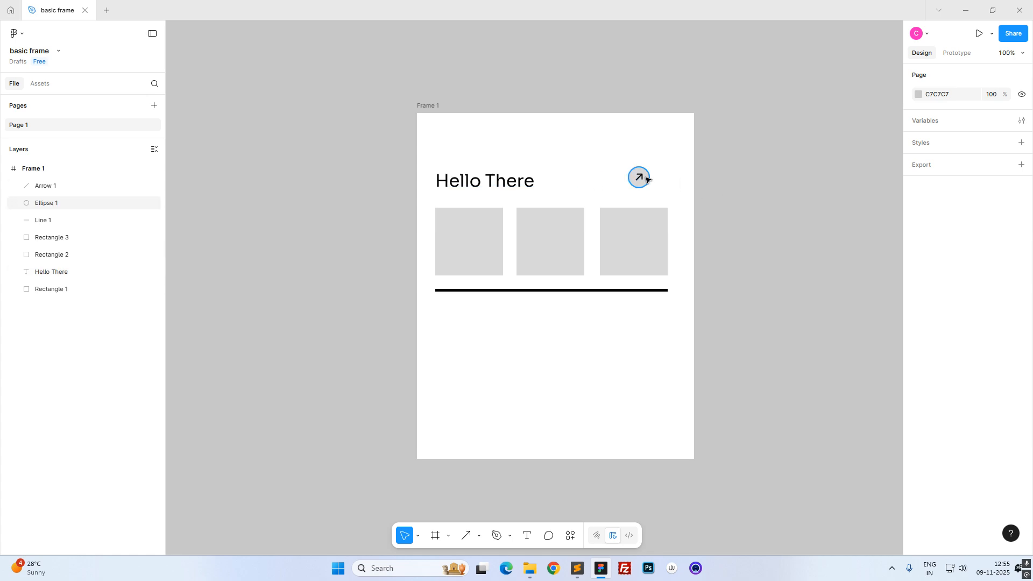
# Move the circle and arrow together so they line up with the "Hello There" text and the third square's right edge.
pyautogui.click(72, 203)
pyautogui.keyDown('shift'); pyautogui.click(71, 186); pyautogui.keyUp('shift')
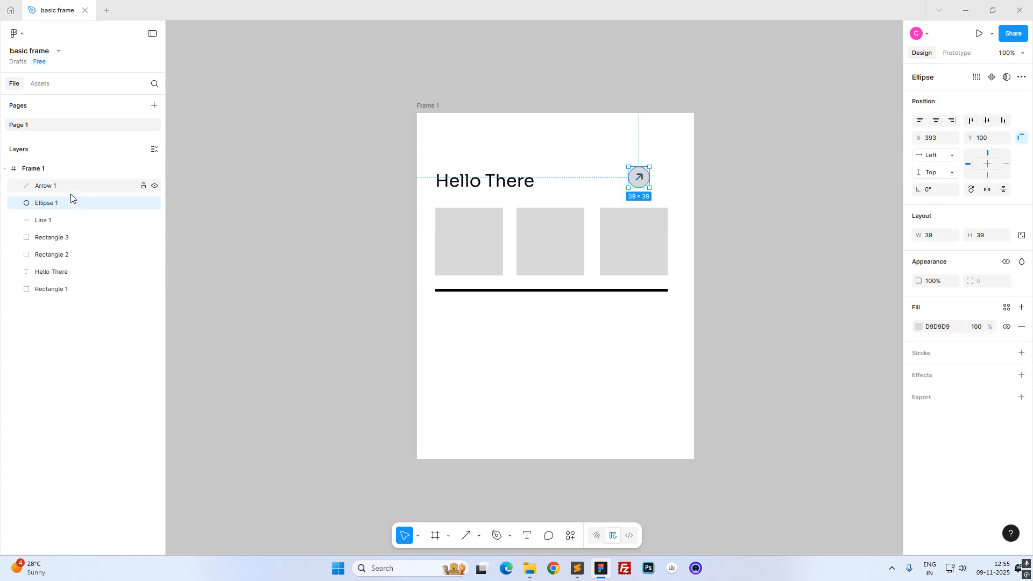
pyautogui.moveTo(639, 178); pyautogui.dragTo(655, 180)
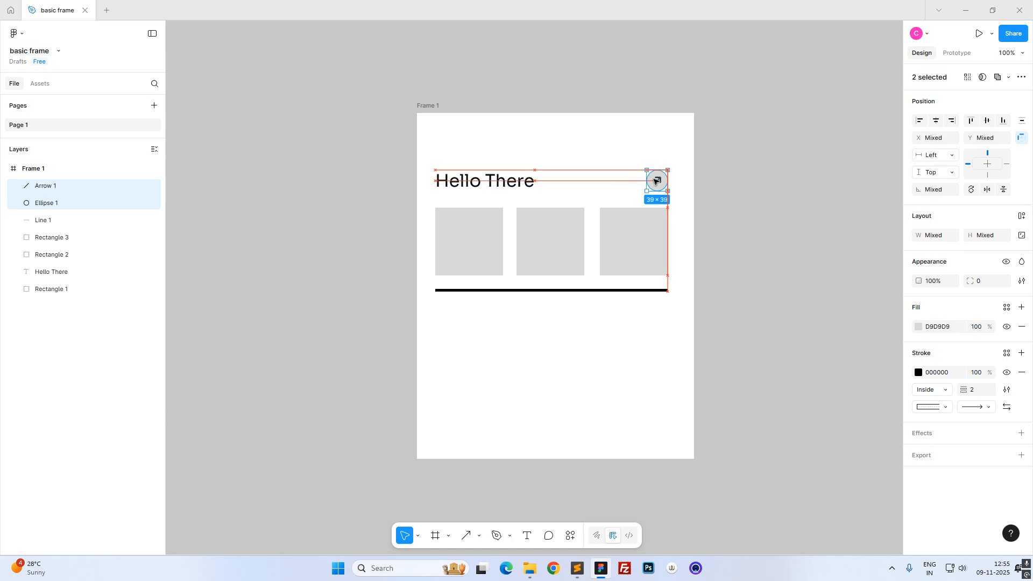
pyautogui.click(640, 139)
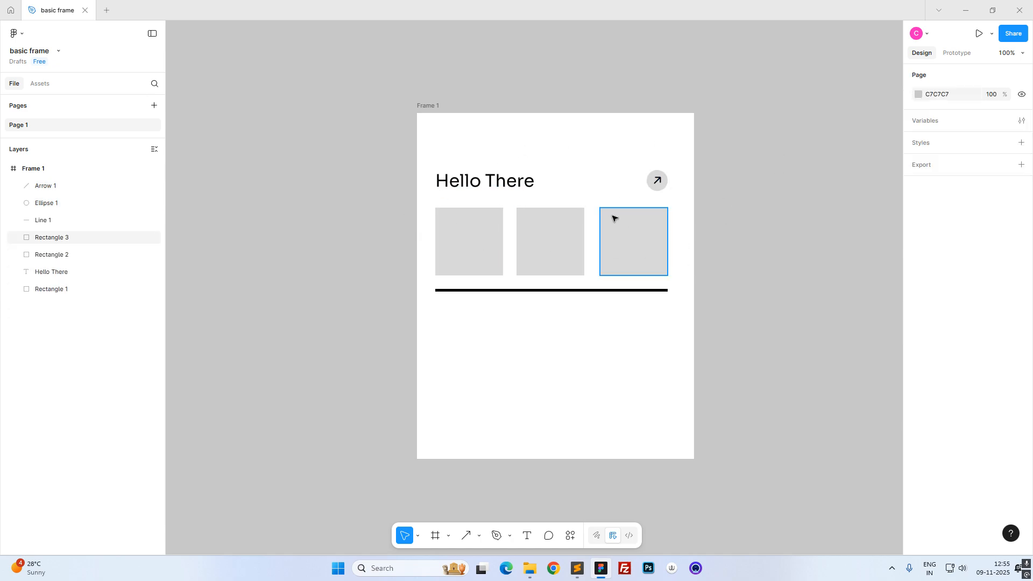
# Draw a triangle about 152 by 152, place it below the black line's left end, and duplicate it directly underneath.
pyautogui.click(481, 538)
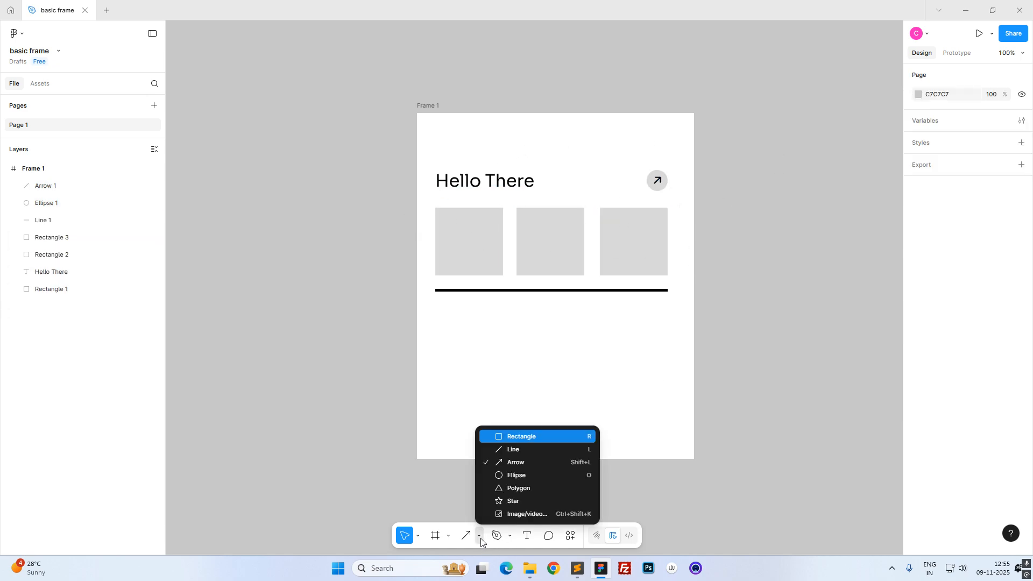
pyautogui.click(522, 489)
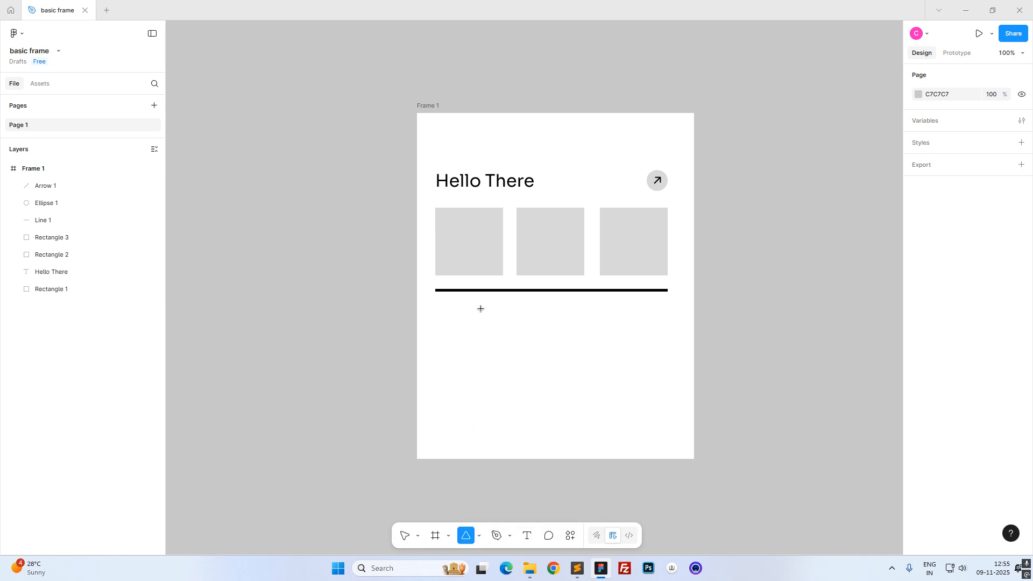
pyautogui.moveTo(480, 309); pyautogui.dragTo(399, 390)
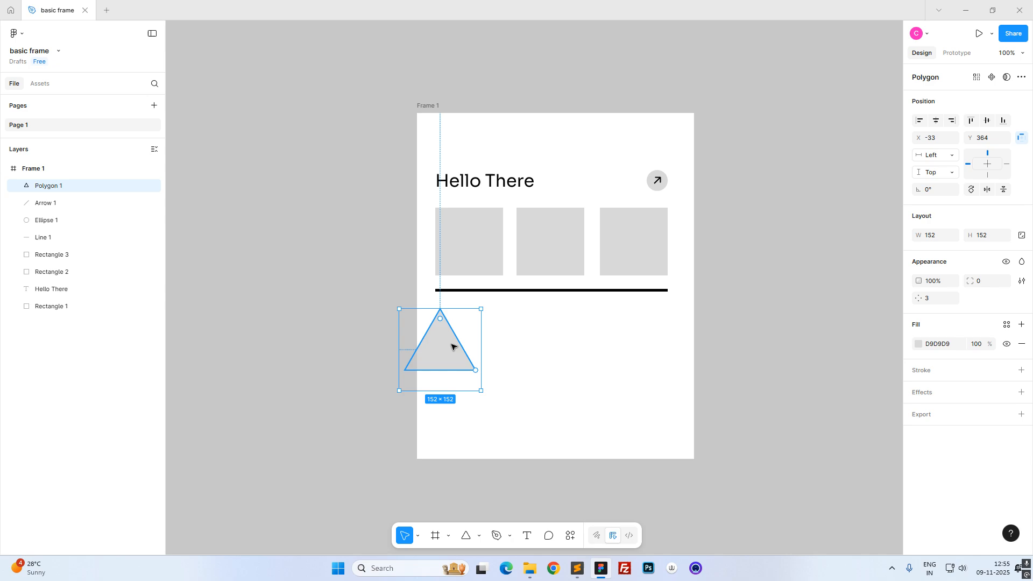
pyautogui.moveTo(451, 346); pyautogui.dragTo(488, 398)
# Flip the lower triangle vertically and move it up close beneath the upper one.
pyautogui.rightClick(488, 398)
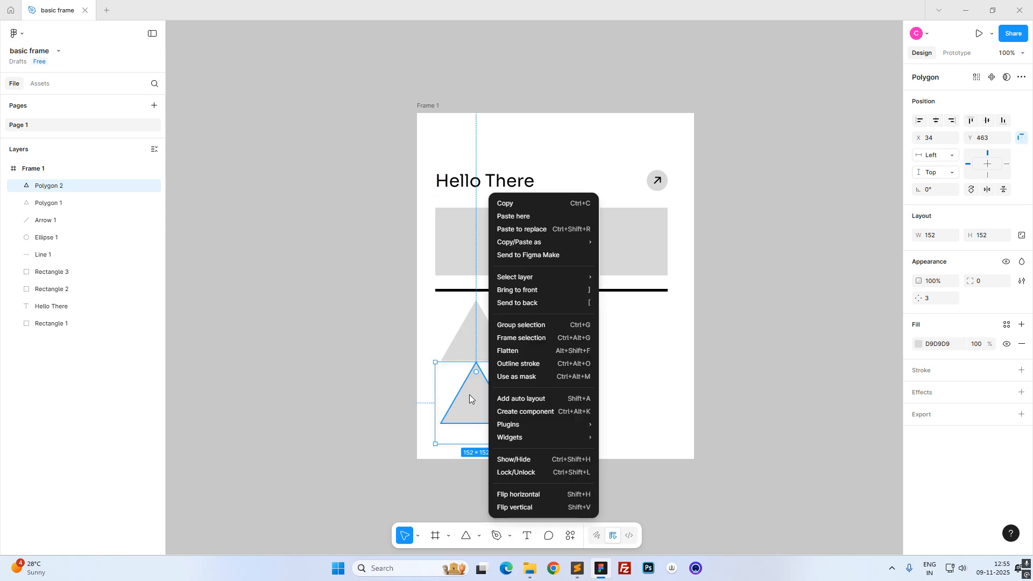
pyautogui.click(533, 507)
pyautogui.moveTo(482, 405); pyautogui.dragTo(483, 390)
pyautogui.click(563, 336)
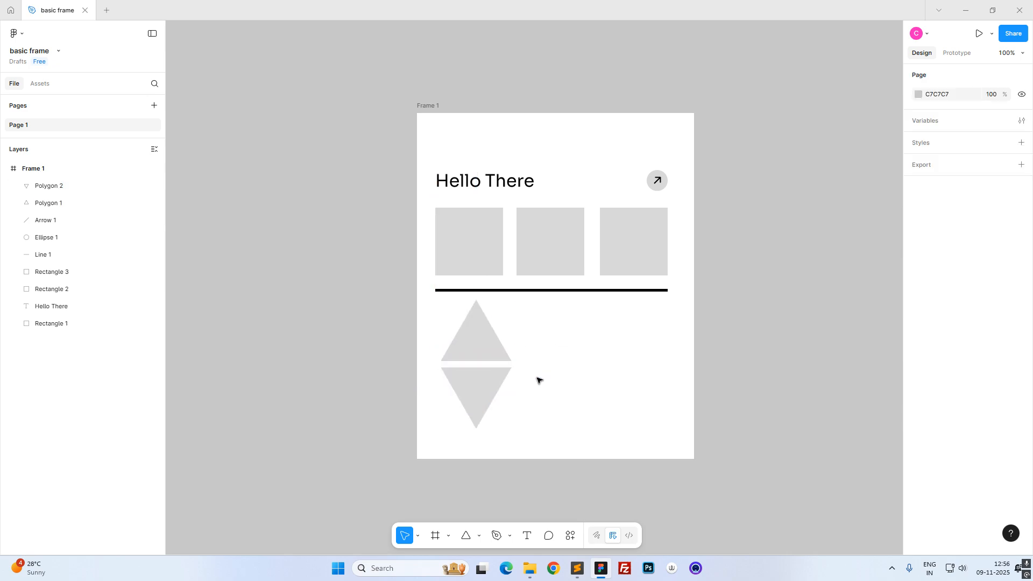
# Draw a five-pointed star about 196 by 190 and place it below the black line, flush with the line's right end.
pyautogui.click(479, 536)
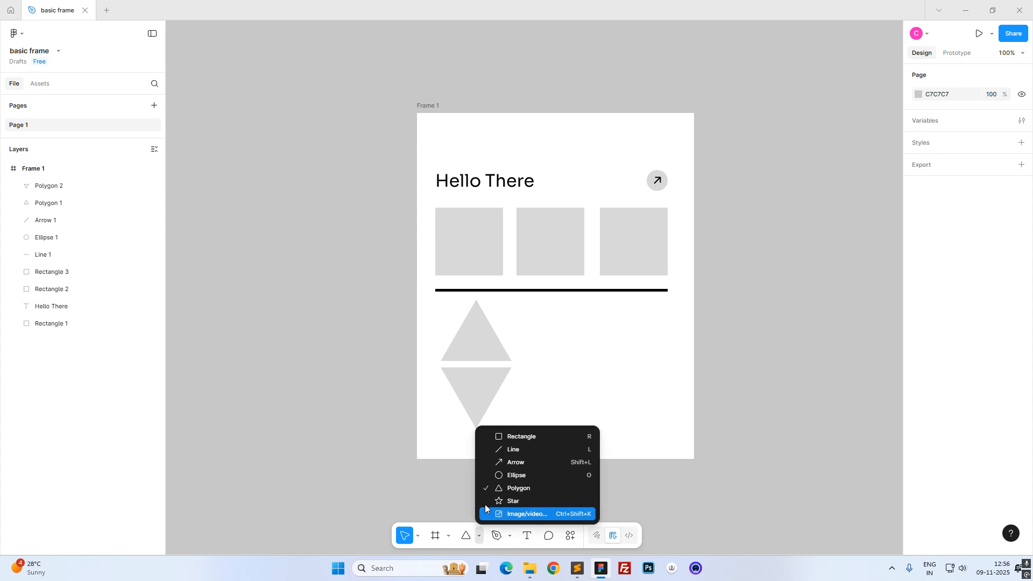
pyautogui.click(512, 500)
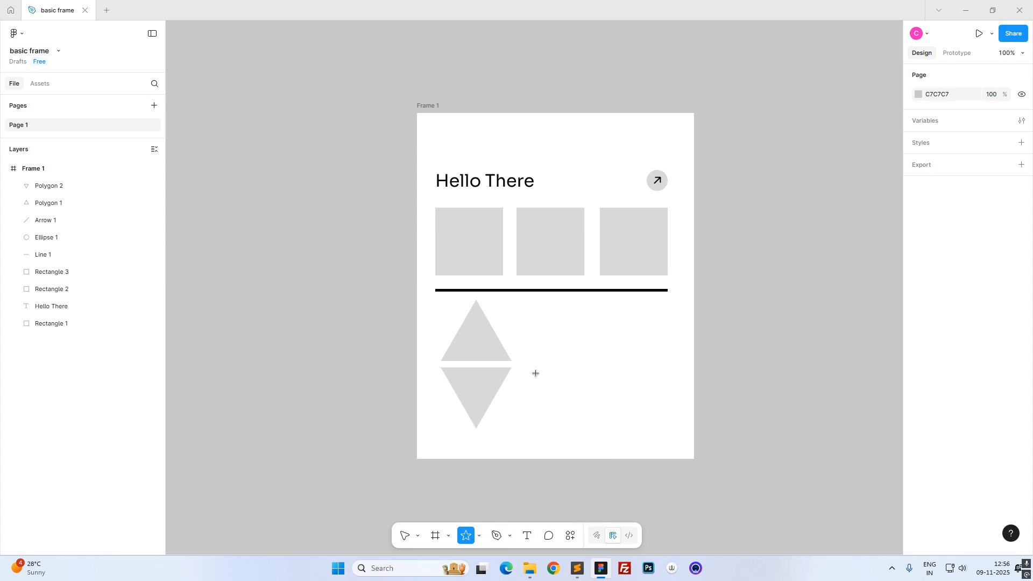
pyautogui.moveTo(544, 312)
pyautogui.mouseDown()
pyautogui.moveTo(613, 385)
pyautogui.moveTo(604, 357)
pyautogui.moveTo(588, 357)
pyautogui.mouseUp()
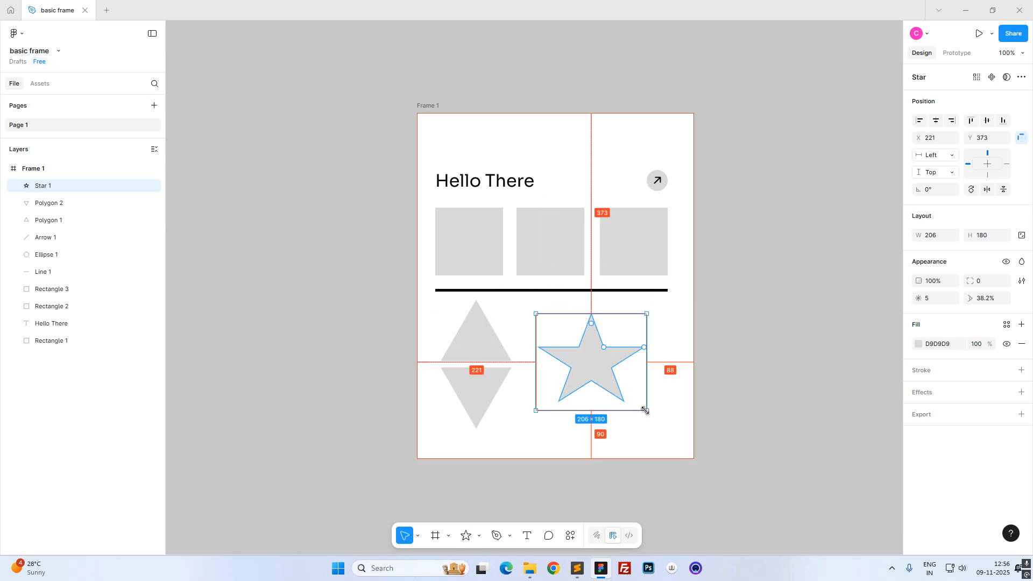
pyautogui.moveTo(647, 409)
pyautogui.mouseDown()
pyautogui.moveTo(617, 387)
pyautogui.moveTo(650, 413)
pyautogui.mouseUp()
pyautogui.moveTo(650, 361); pyautogui.dragTo(614, 353)
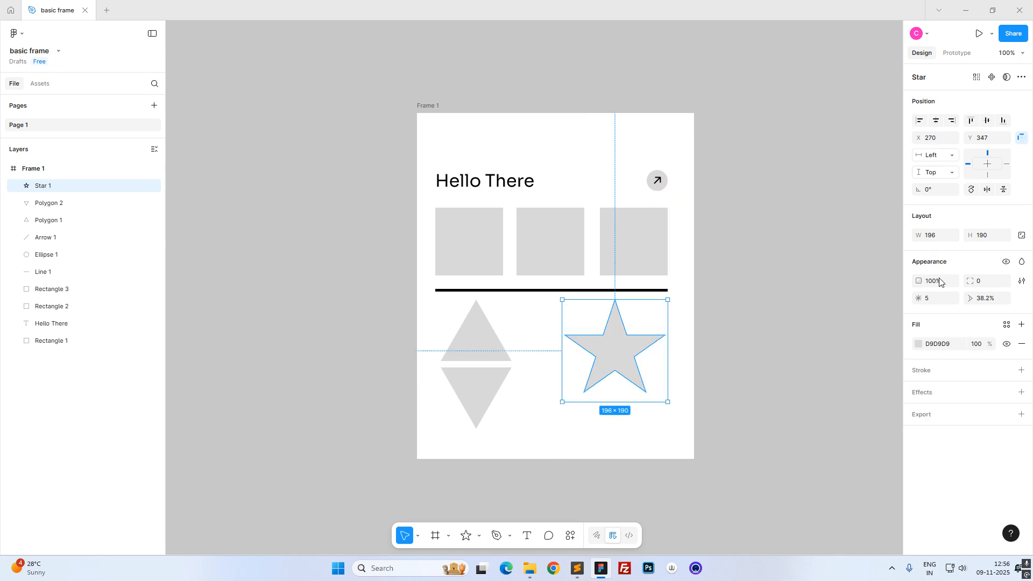
# Try other point counts on the star, including 8, and return it to 5 points.
pyautogui.click(934, 297)
pyautogui.hotkey('shift', 'Up')
pyautogui.hotkey('shift', 'Down')
pyautogui.press('Up')
pyautogui.press('Up')
pyautogui.press('Up')
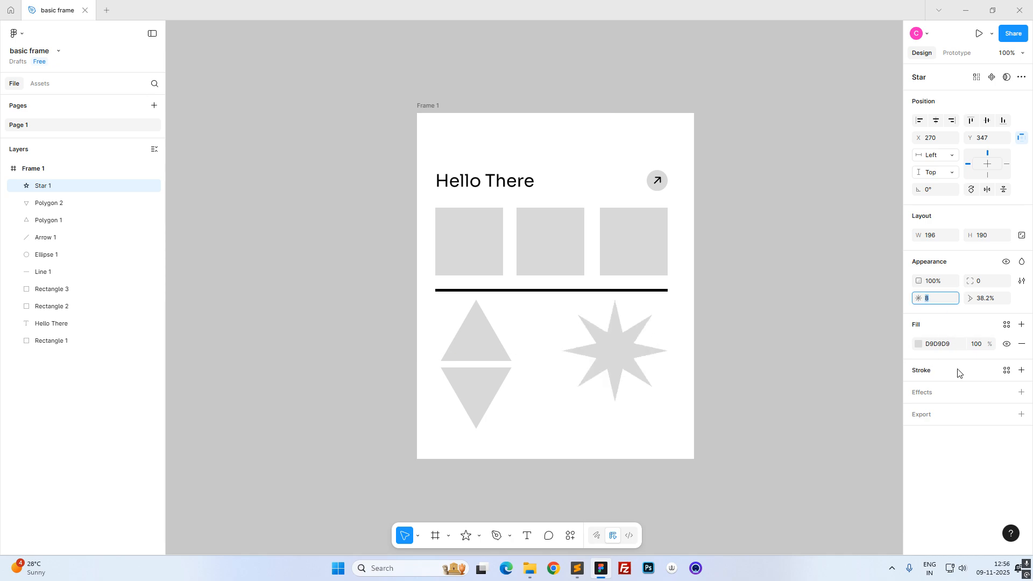
pyautogui.press('Down')
pyautogui.press('Down')
pyautogui.press('Down')
pyautogui.press('Down')
pyautogui.press('Up')
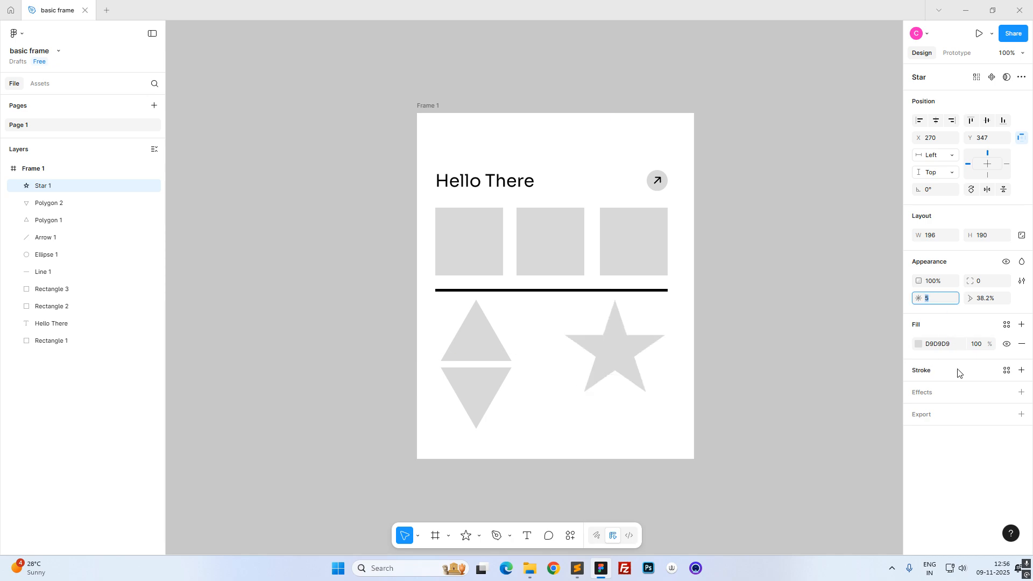
# Set the star's corner radius to 3 and its ratio to 43.2%.
pyautogui.click(981, 279)
pyautogui.press('Up')
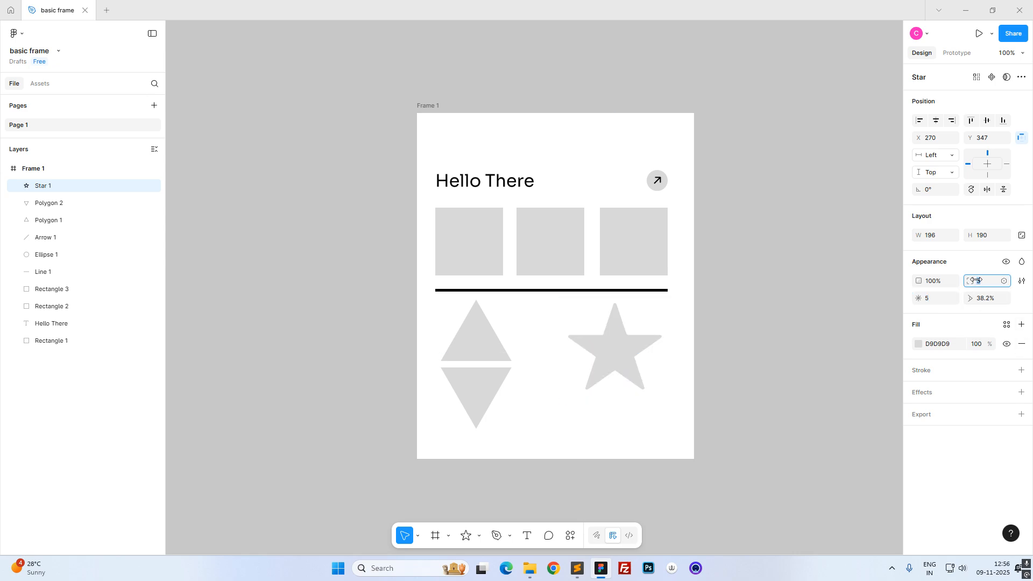
pyautogui.click(991, 297)
pyautogui.press('Up')
pyautogui.press('Up')
pyautogui.press('Up')
pyautogui.press('Up')
pyautogui.press('Up')
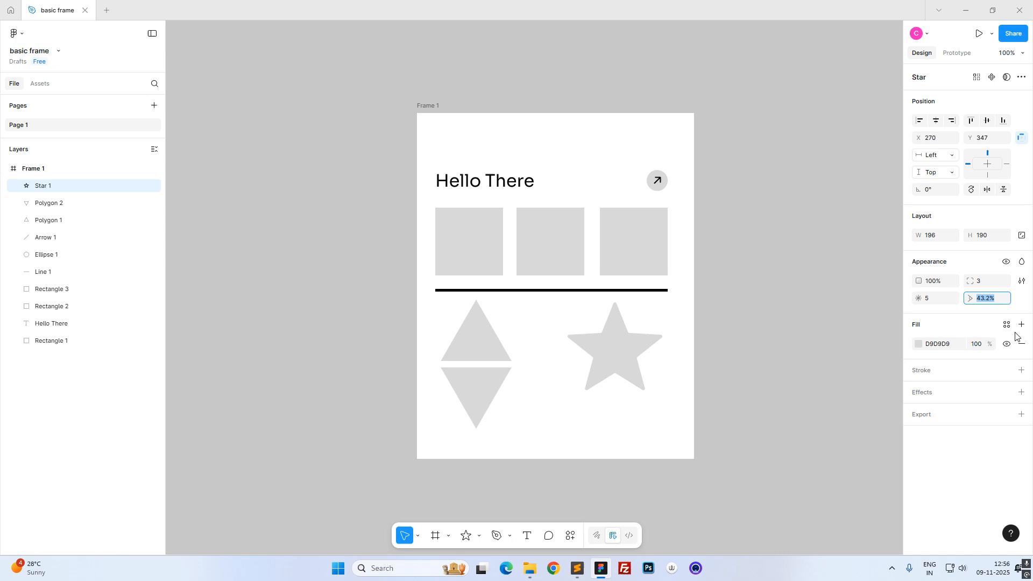
pyautogui.press('Up')
pyautogui.press('Up')
pyautogui.press('Up')
pyautogui.press('Down')
pyautogui.press('Down')
pyautogui.press('Down')
# Give the star 6 points and raise its ratio to 87.2% to form a hexagon.
pyautogui.click(937, 310)
pyautogui.press('Up')
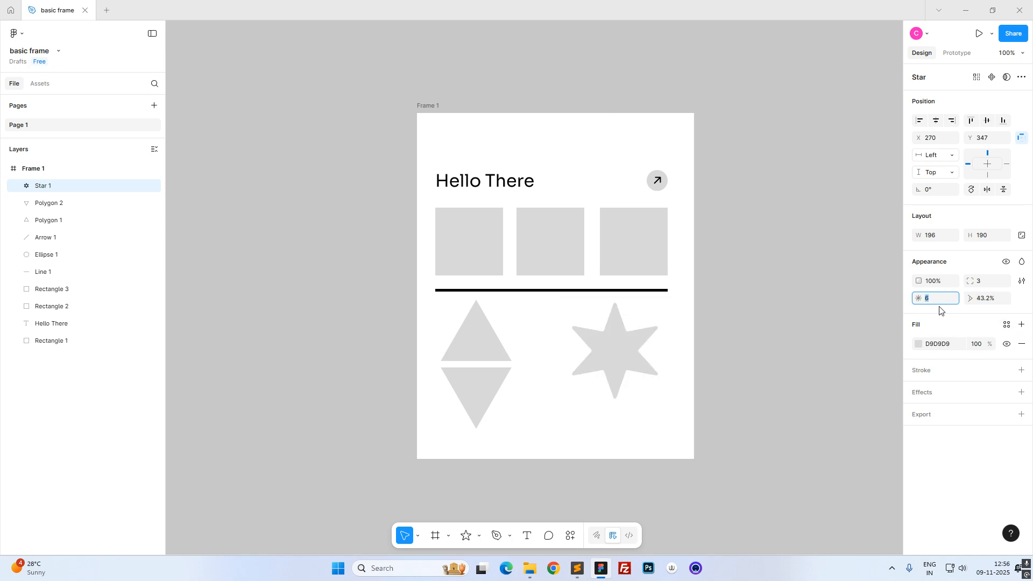
pyautogui.click(989, 303)
pyautogui.press('Down')
pyautogui.press('Down')
pyautogui.press('Down')
pyautogui.press('Down')
pyautogui.press('Down')
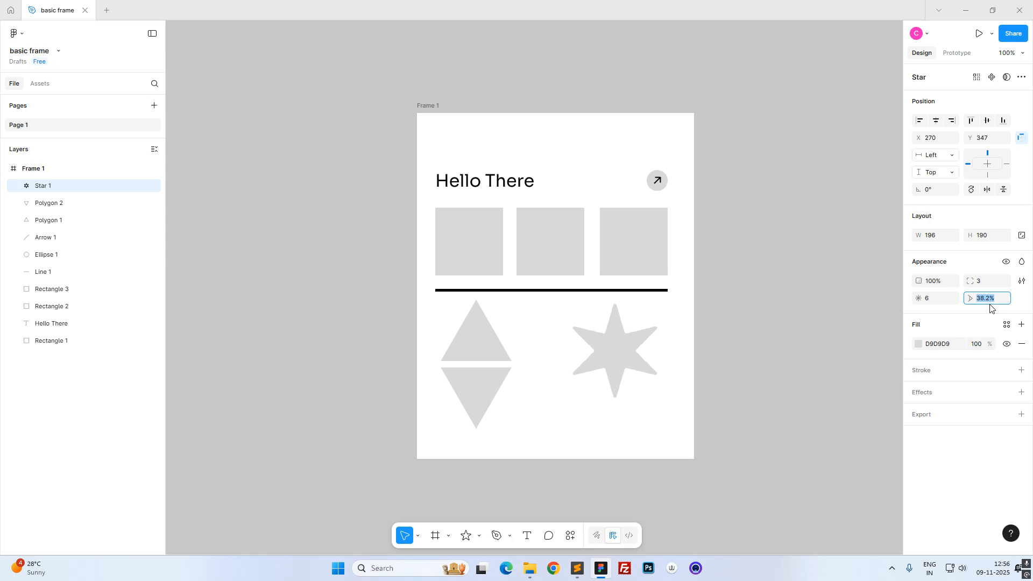
pyautogui.press('Up')
pyautogui.press('Up')
pyautogui.press('Up')
pyautogui.press('Up')
pyautogui.press('Up')
pyautogui.press('Up')
pyautogui.press('Up')
pyautogui.press('Up')
pyautogui.press('Up')
pyautogui.press('Up')
pyautogui.press('Up')
pyautogui.press('Up')
pyautogui.press('Up')
pyautogui.press('Up')
pyautogui.press('Up')
pyautogui.press('Up')
pyautogui.press('Up')
pyautogui.press('Up')
pyautogui.press('Up')
pyautogui.press('Up')
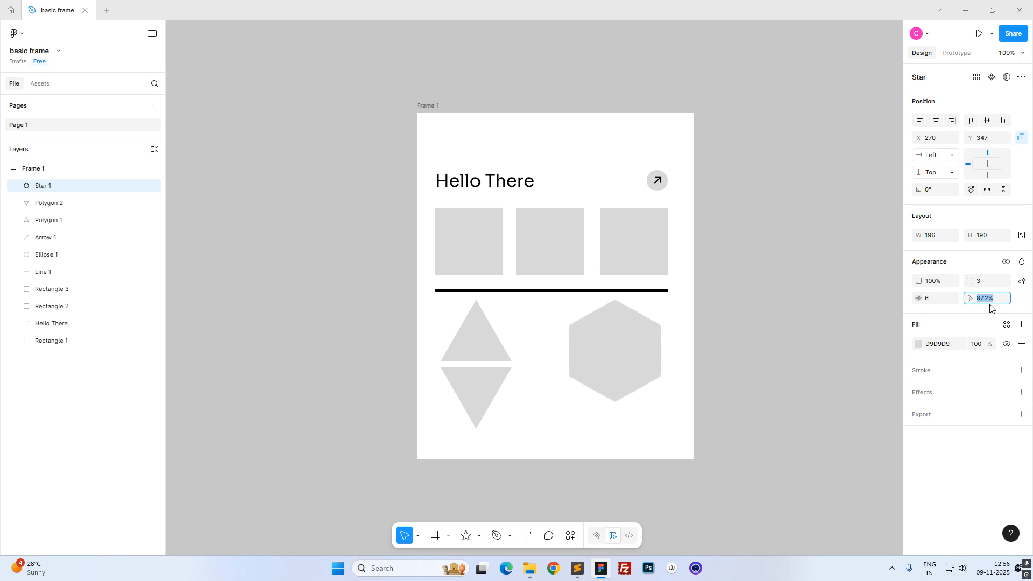
# Set the hexagon's corner radius to 27 and its ratio to 88.2%.
pyautogui.click(983, 282)
pyautogui.press('Down')
pyautogui.press('Down')
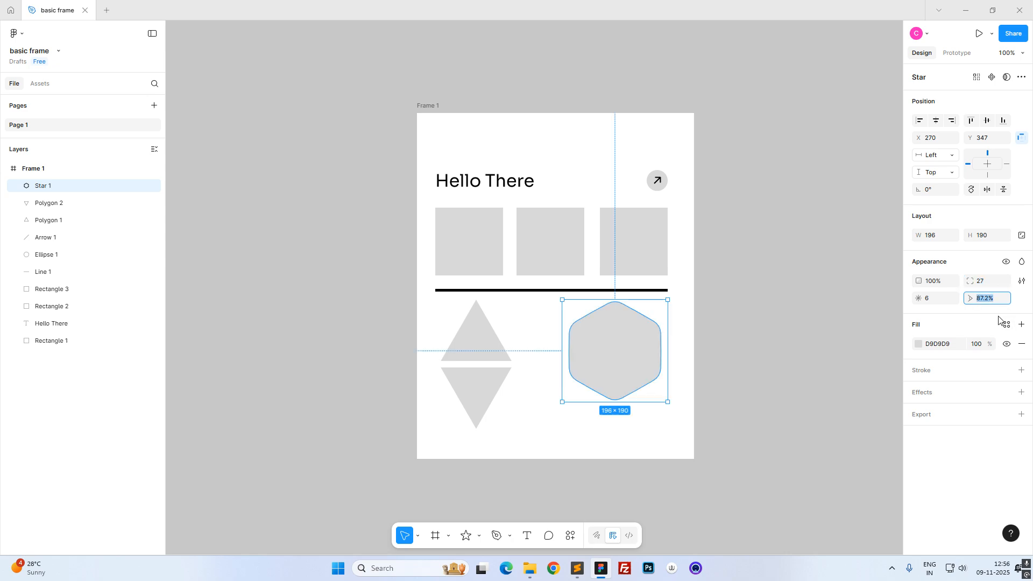
pyautogui.press('Down')
pyautogui.press('Down')
pyautogui.press('Down')
pyautogui.press('Down')
pyautogui.press('Down')
pyautogui.press('Down')
pyautogui.press('Up')
pyautogui.press('Up')
pyautogui.press('Up')
pyautogui.press('Up')
pyautogui.press('Up')
pyautogui.press('Up')
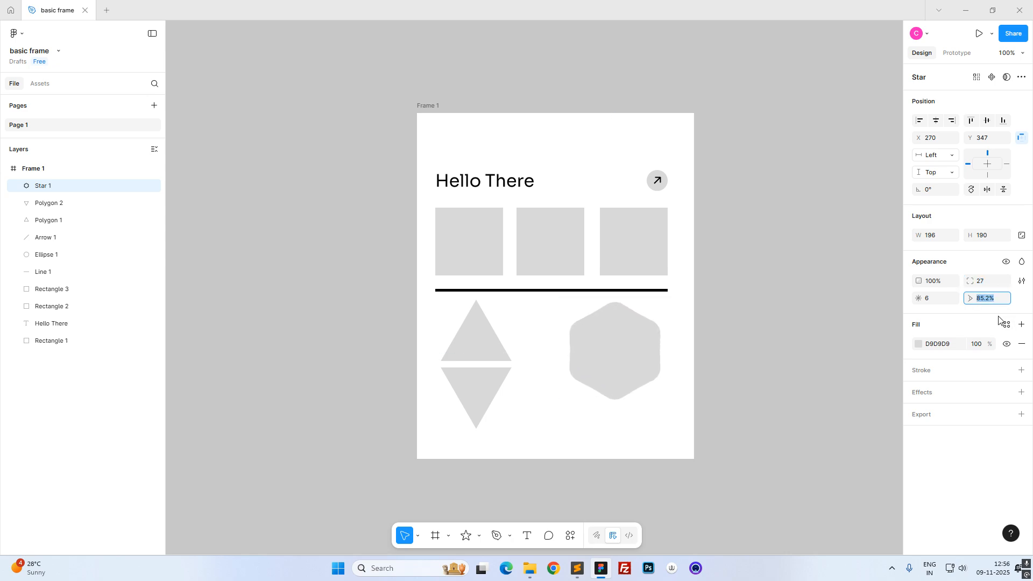
pyautogui.click(696, 307)
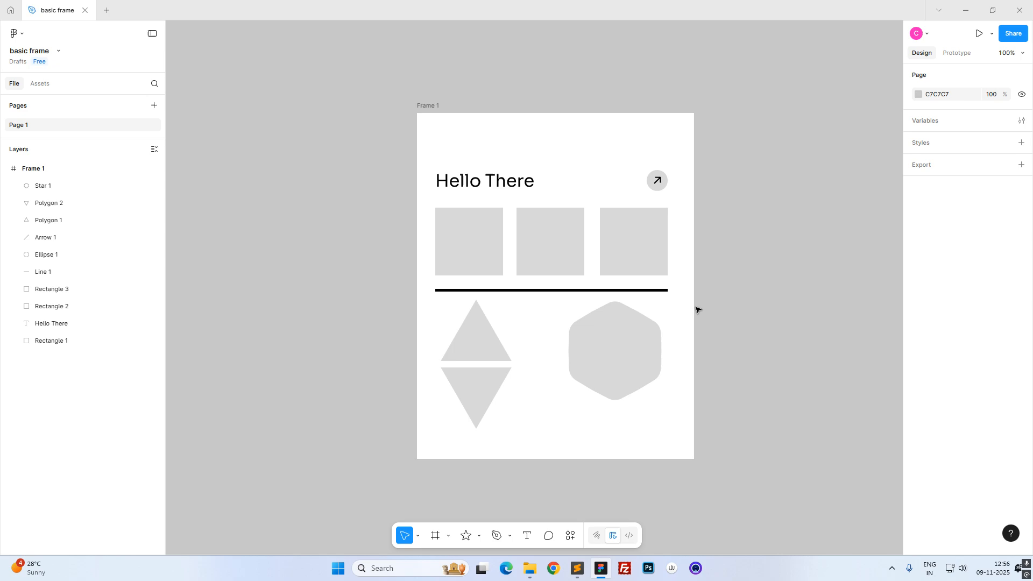
# Scale the hexagon down proportionally about its centre to about 136 by 132.
pyautogui.click(617, 341)
pyautogui.press('alt')
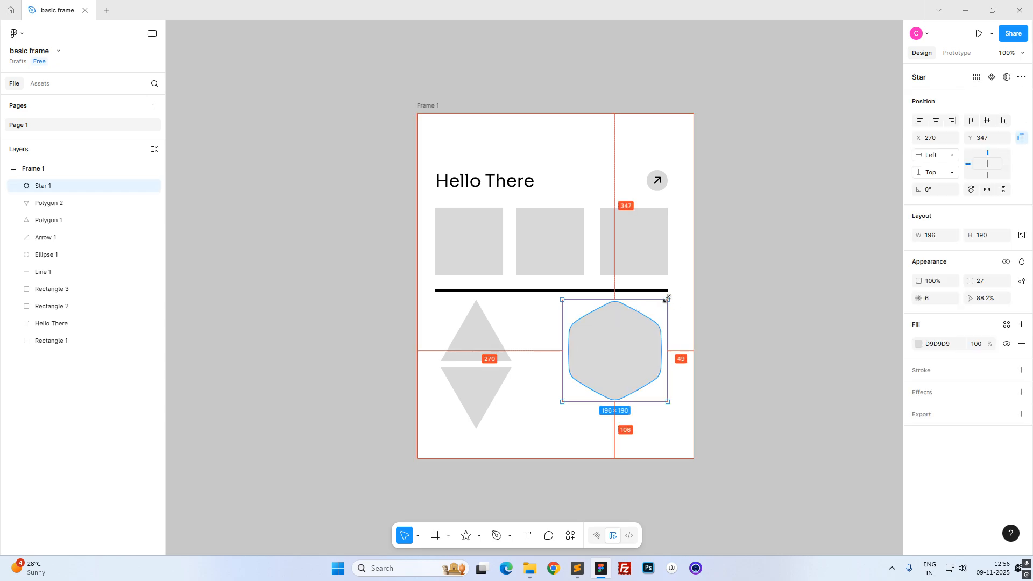
pyautogui.moveTo(667, 299); pyautogui.dragTo(652, 315)
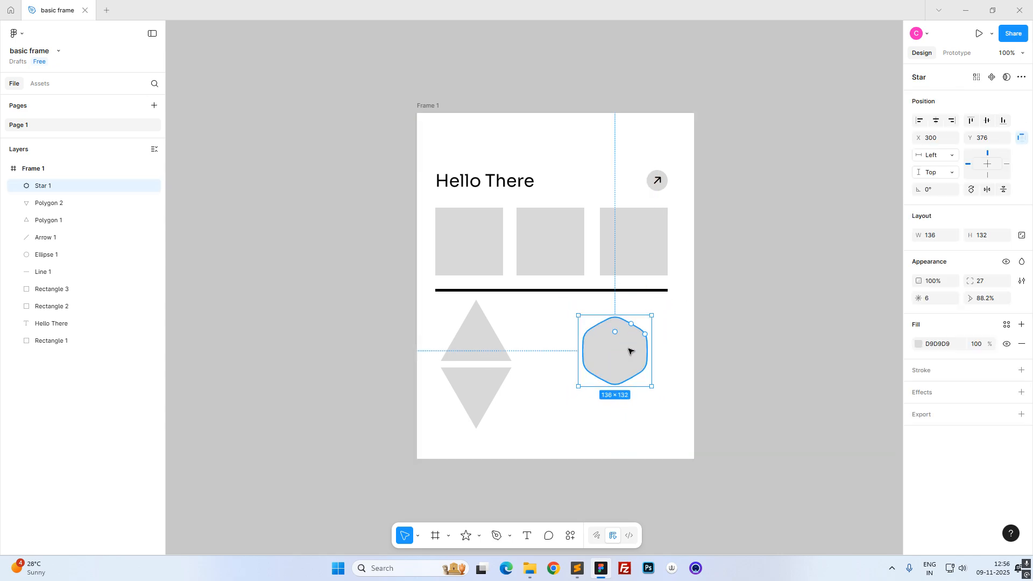
# Set the smaller hexagon's corner radius to 14.
pyautogui.click(980, 282)
pyautogui.press('Up')
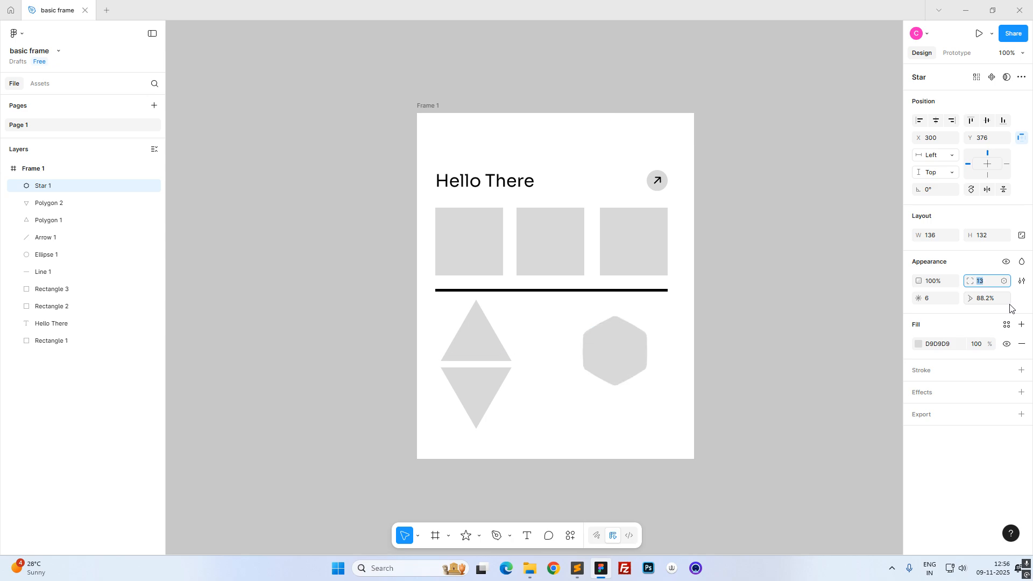
pyautogui.press('Up')
pyautogui.click(619, 354)
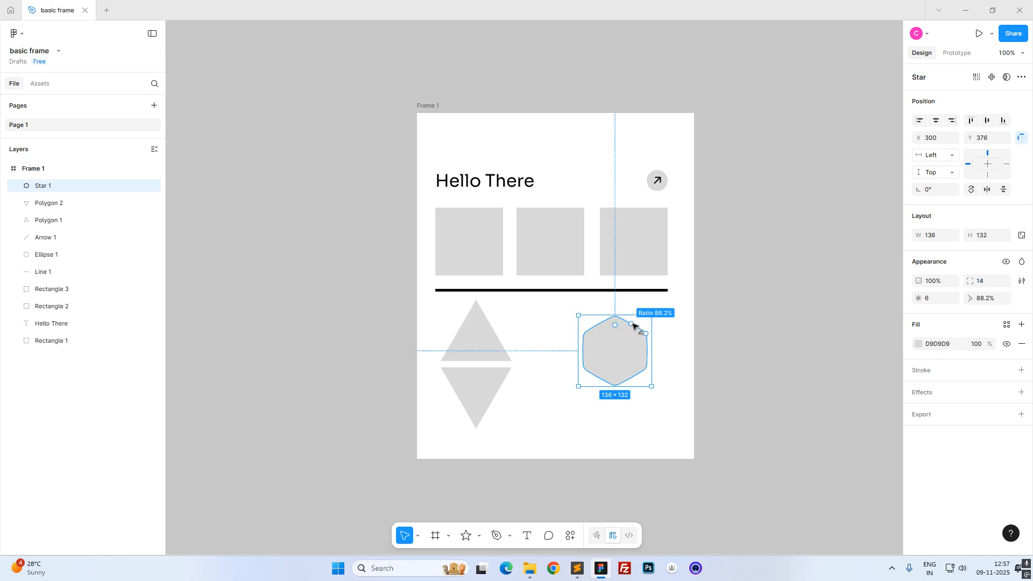
# Move the hexagon beside the upper triangle just below the black line, giving it a ratio of 88% and a corner radius of 10.
pyautogui.moveTo(632, 325); pyautogui.dragTo(568, 335)
pyautogui.click(708, 344)
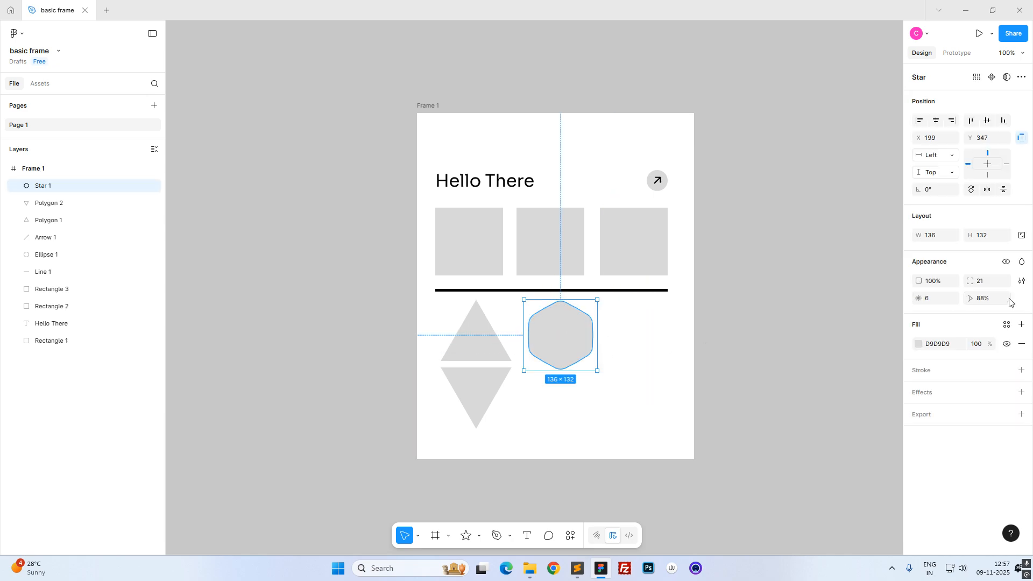
pyautogui.click(990, 285)
pyautogui.write('11')
pyautogui.press('Return')
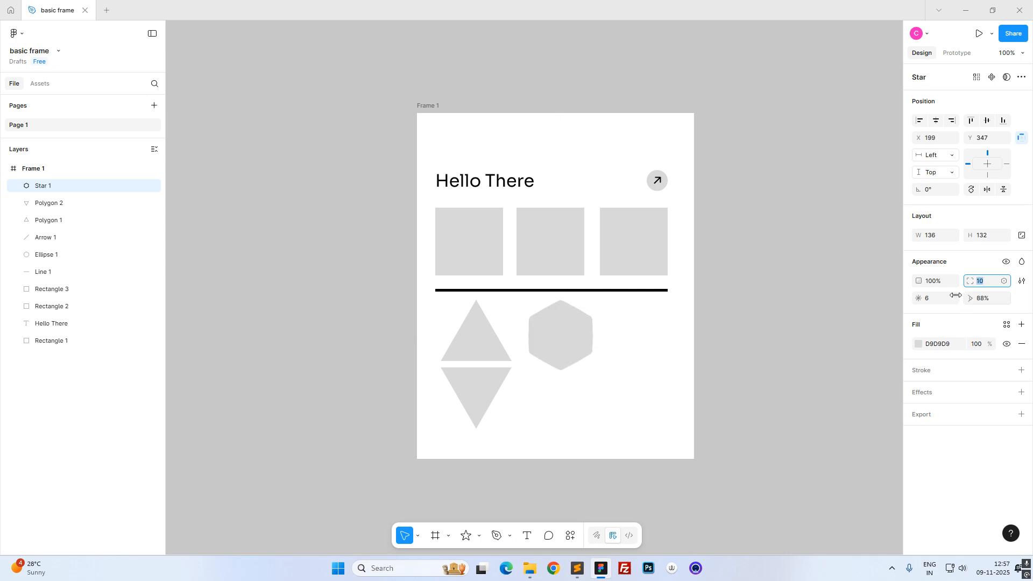
# Duplicate the third square into the empty area to the right of the hexagon, at about X 359, Y 401.
pyautogui.click(479, 535)
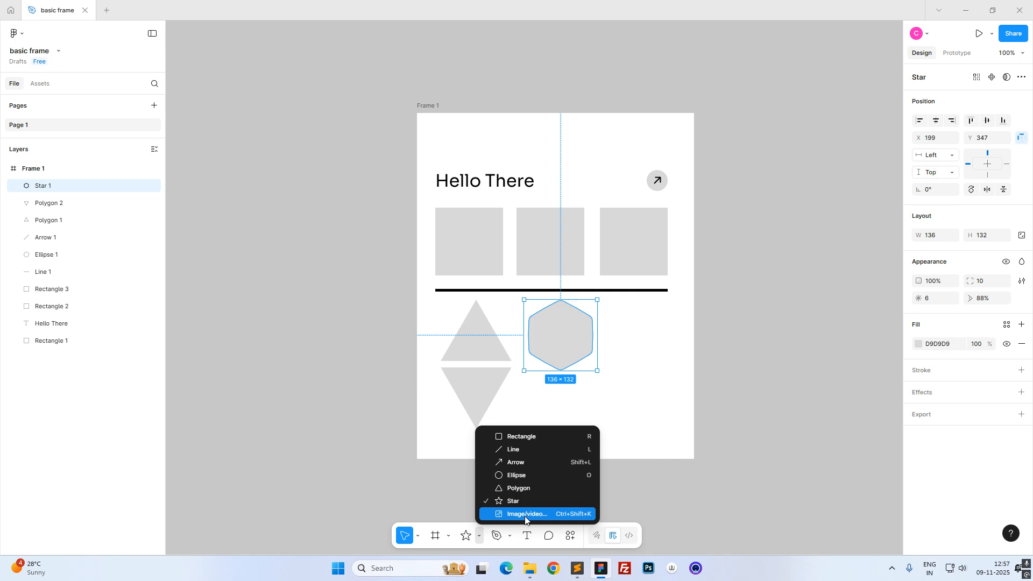
pyautogui.click(490, 250)
pyautogui.click(563, 247)
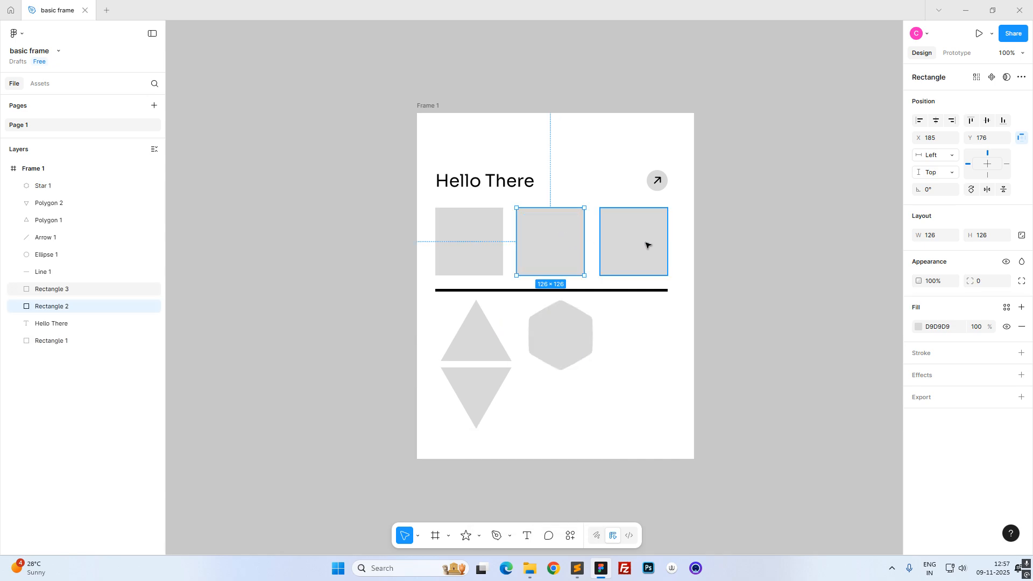
pyautogui.click(646, 245)
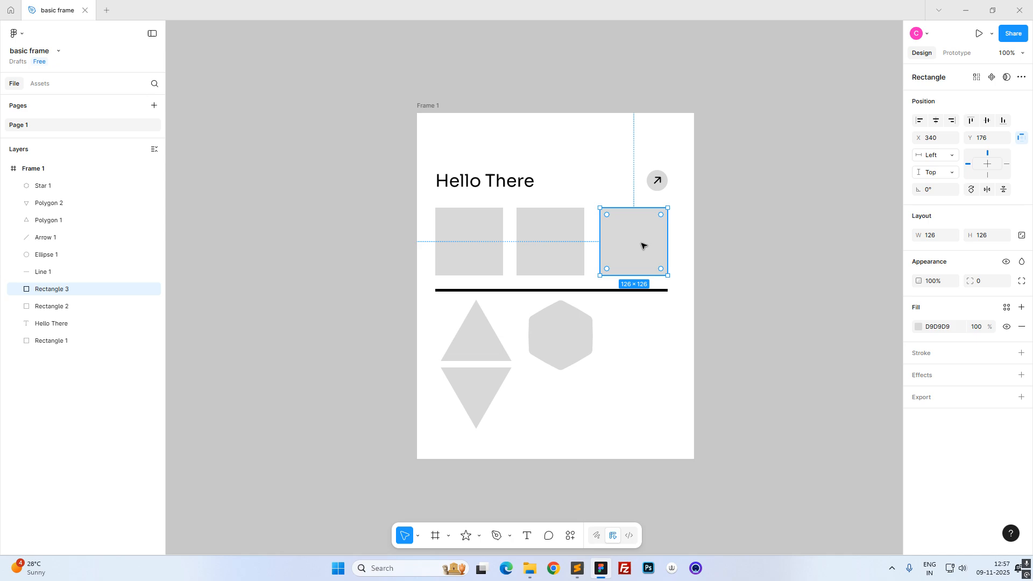
pyautogui.moveTo(643, 245); pyautogui.dragTo(648, 363)
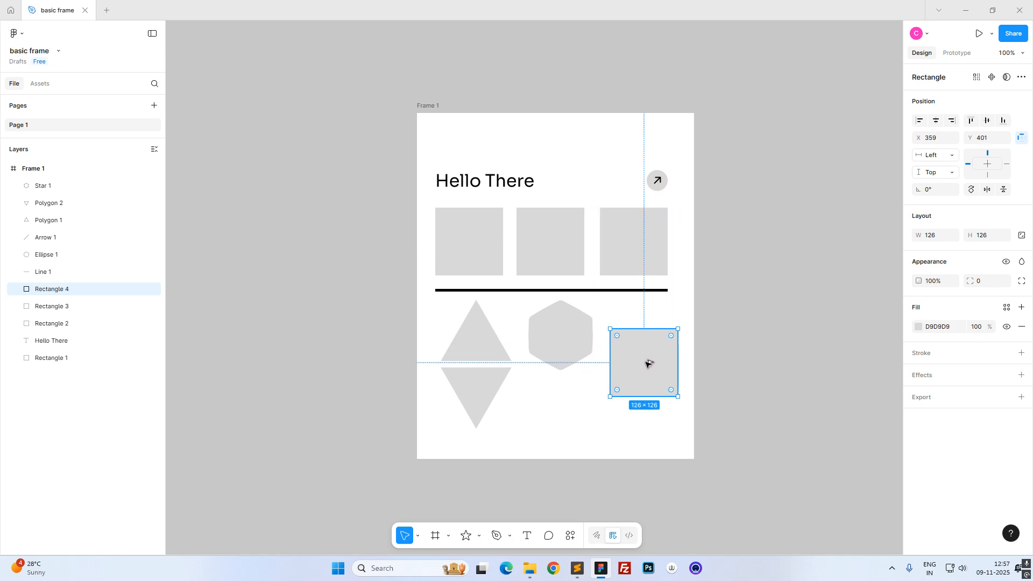
# Place the image mandala_ai.png into the duplicated square beside the hexagon.
pyautogui.click(478, 536)
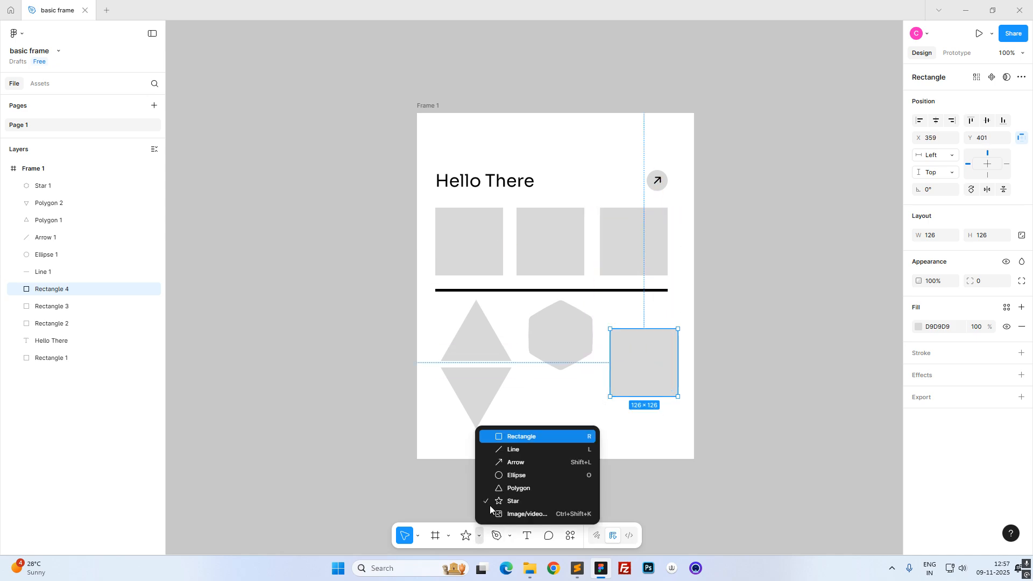
pyautogui.click(519, 514)
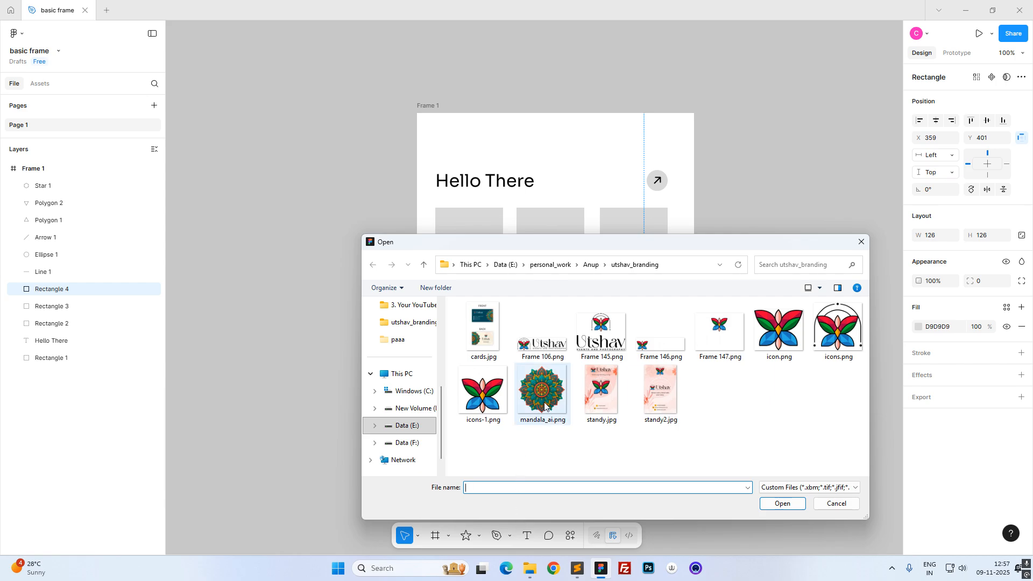
pyautogui.click(544, 406)
pyautogui.click(783, 504)
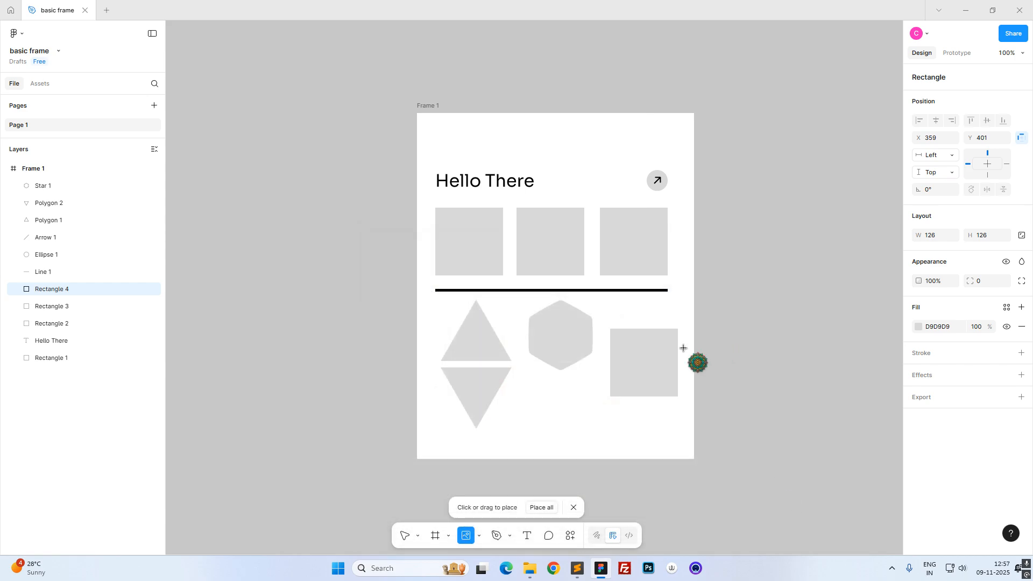
pyautogui.click(657, 362)
pyautogui.click(757, 296)
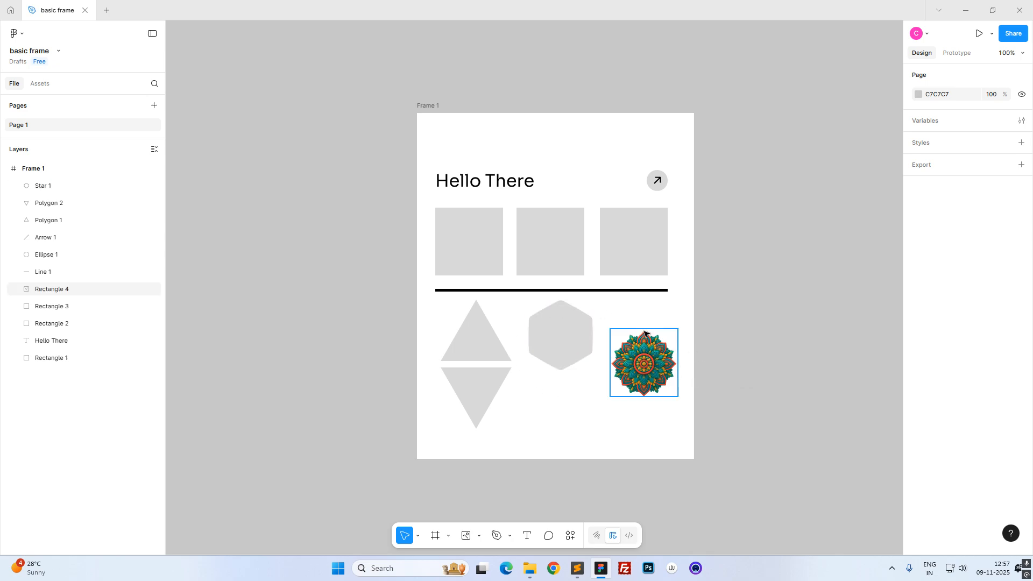
# Replace the mandala picture in the duplicated square with the image icons.png.
pyautogui.click(466, 536)
pyautogui.click(838, 328)
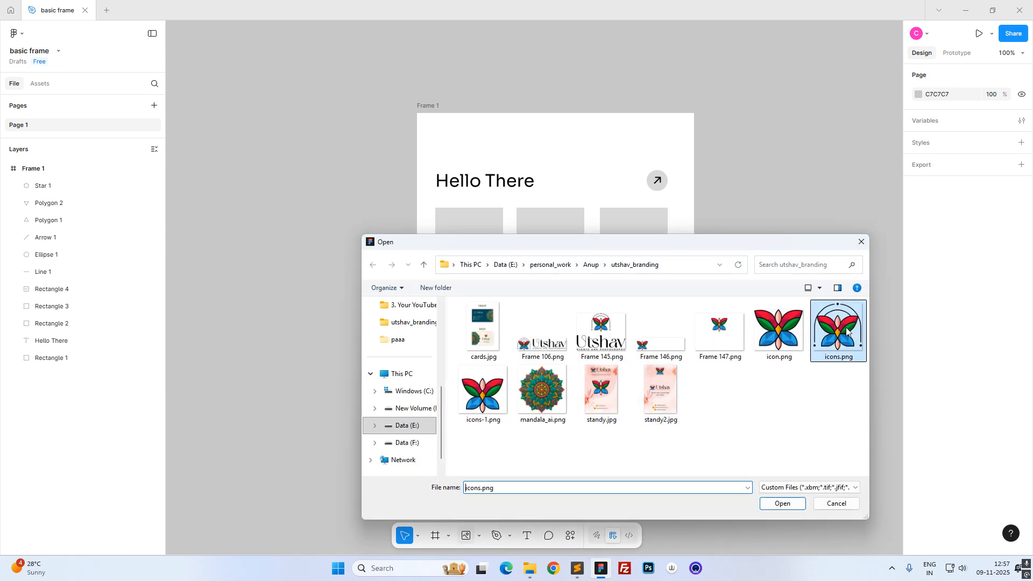
pyautogui.click(782, 503)
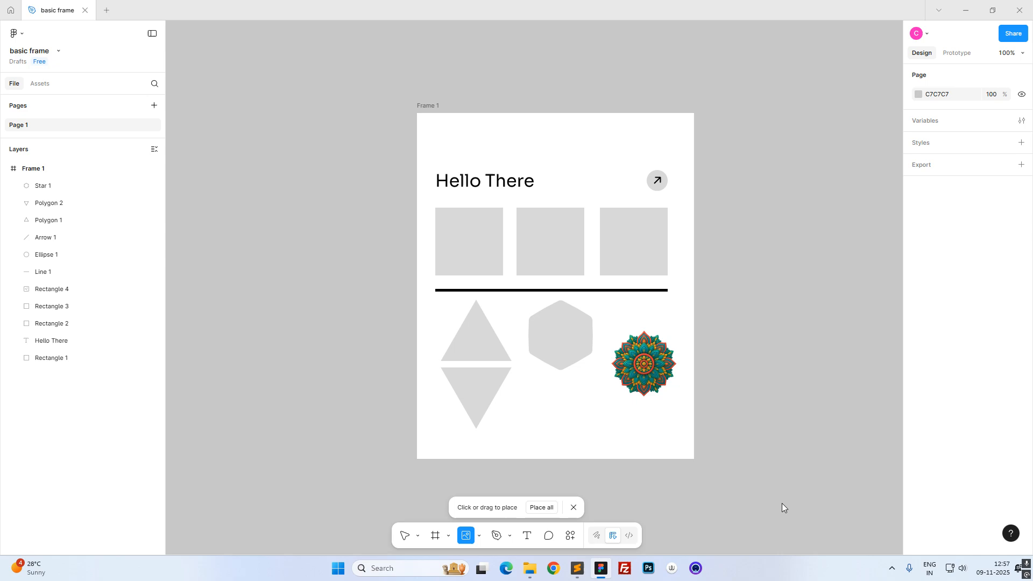
pyautogui.click(655, 365)
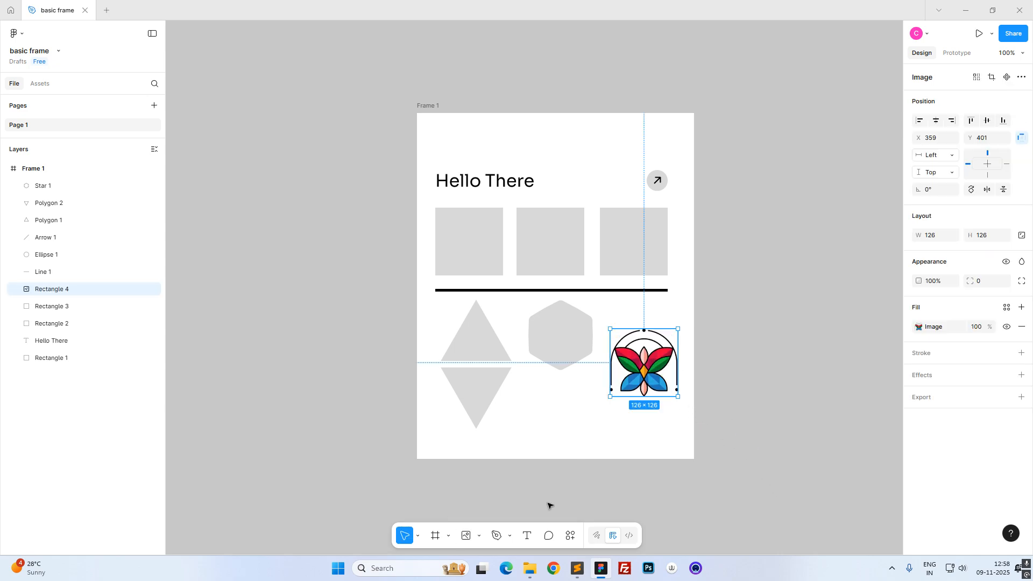
# Place mandala_ai.png into the image square again and move it below the hexagon, at about X 209, Y 499.
pyautogui.click(472, 535)
pyautogui.click(542, 390)
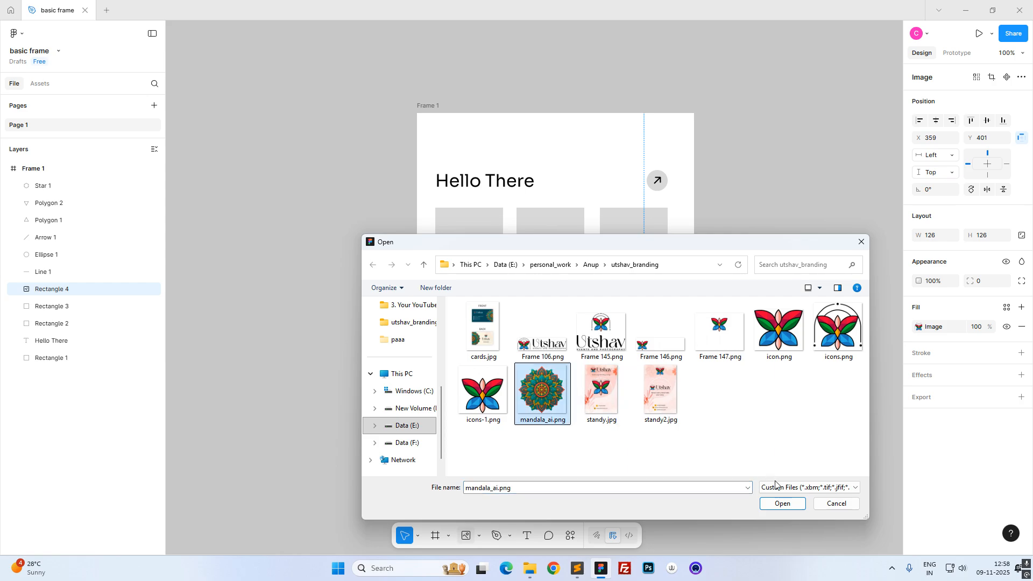
pyautogui.click(786, 505)
pyautogui.click(646, 359)
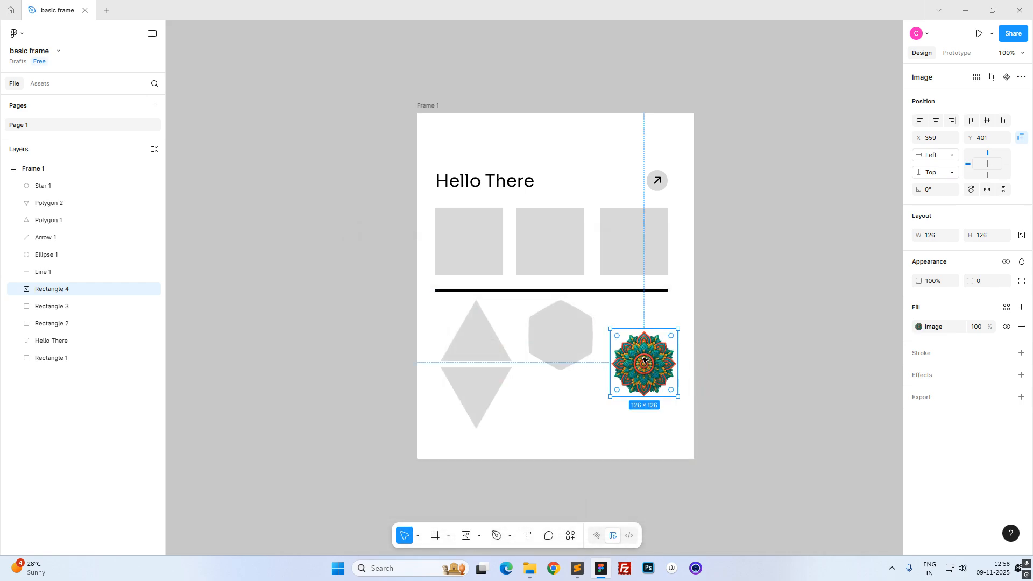
pyautogui.moveTo(646, 358); pyautogui.dragTo(566, 412)
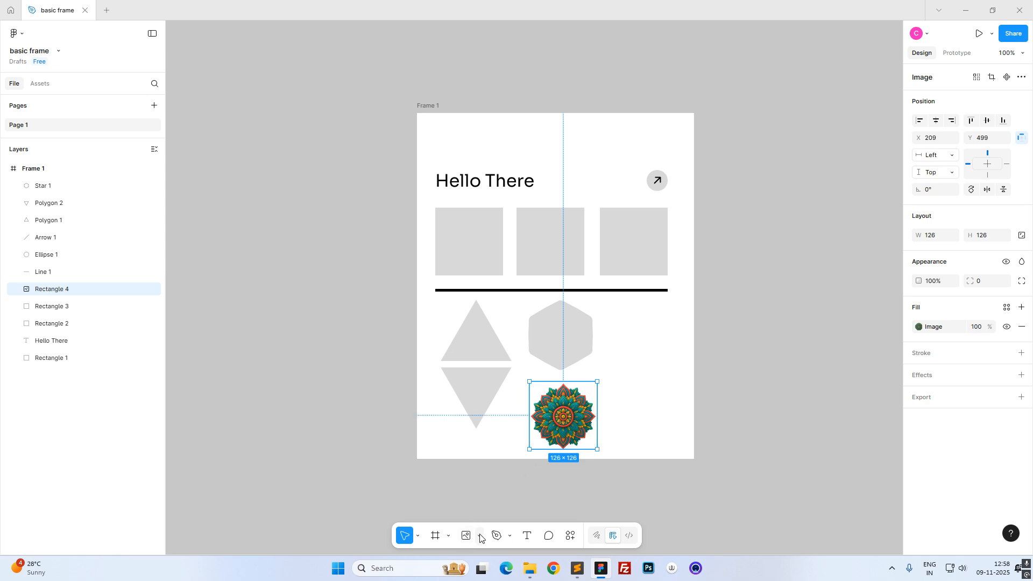
pyautogui.click(479, 535)
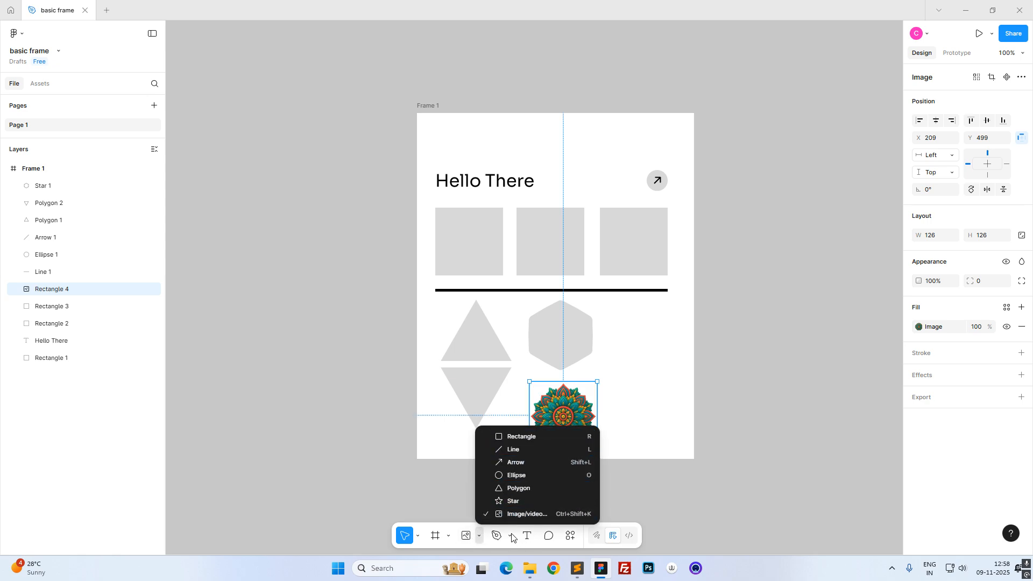
pyautogui.click(510, 536)
pyautogui.click(511, 537)
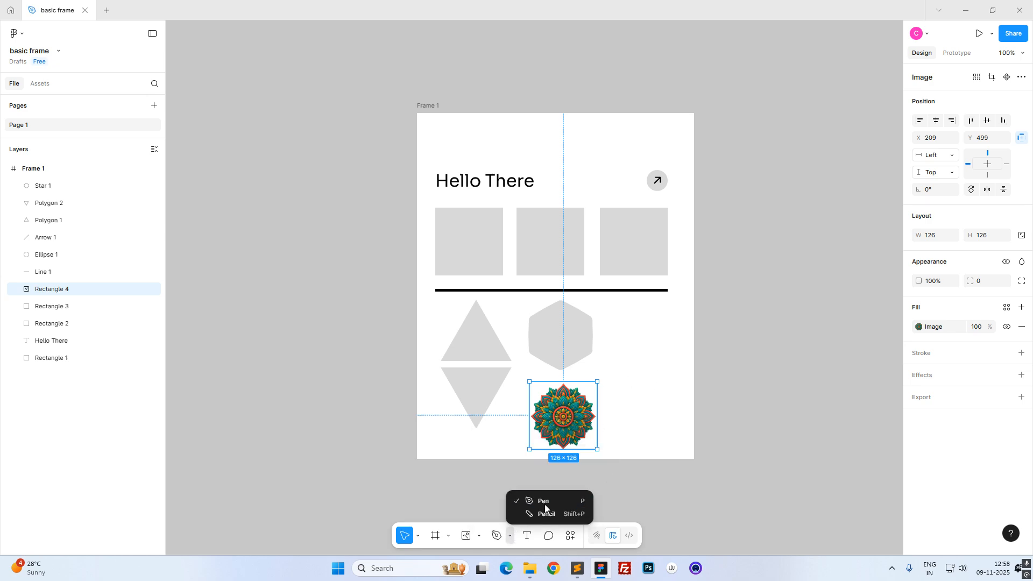
pyautogui.click(497, 536)
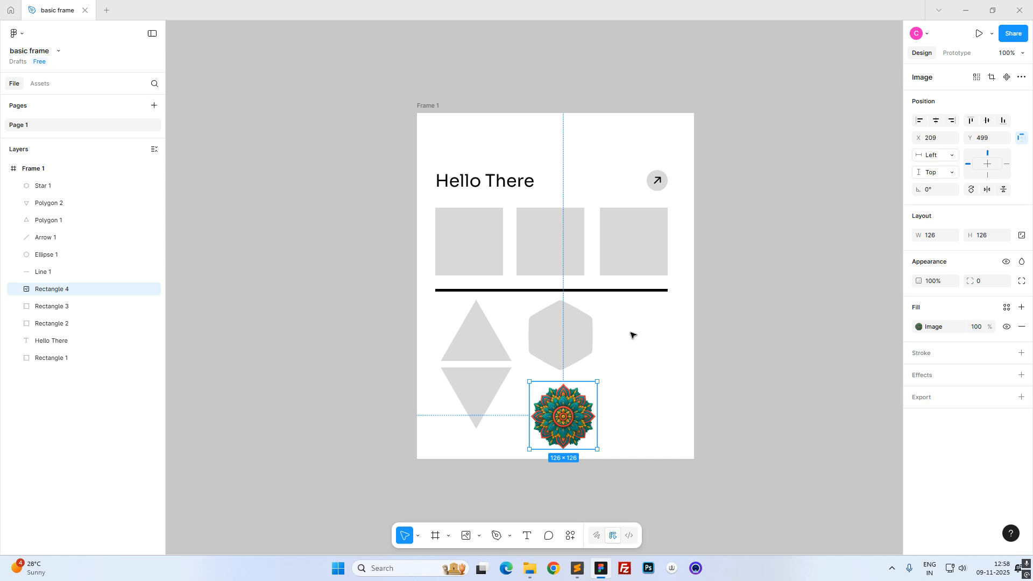
pyautogui.click(643, 385)
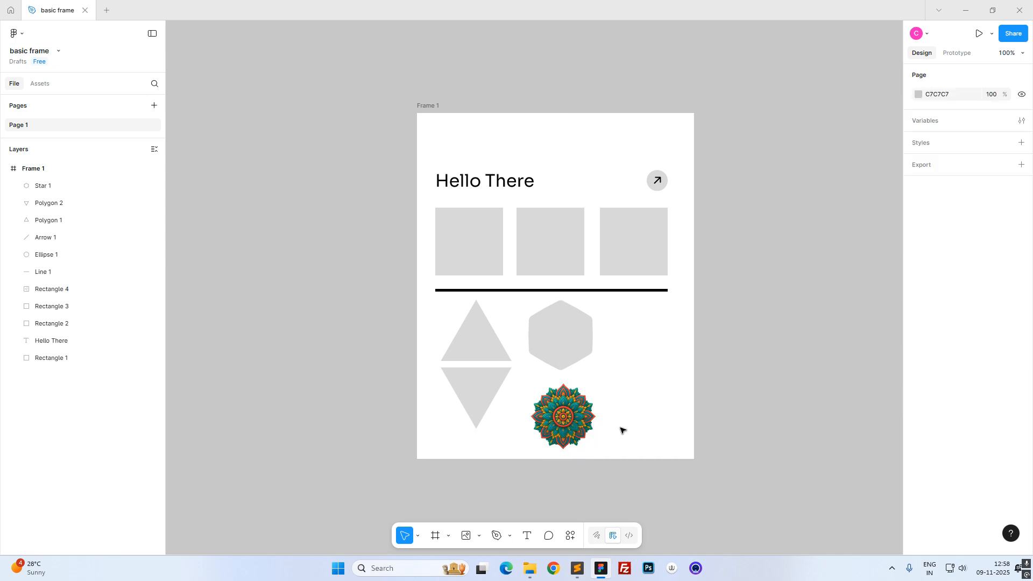
# Draw a closed, curved leaf shape about 55 by 136 with the Pen tool in the empty area beside the hexagon.
pyautogui.click(496, 535)
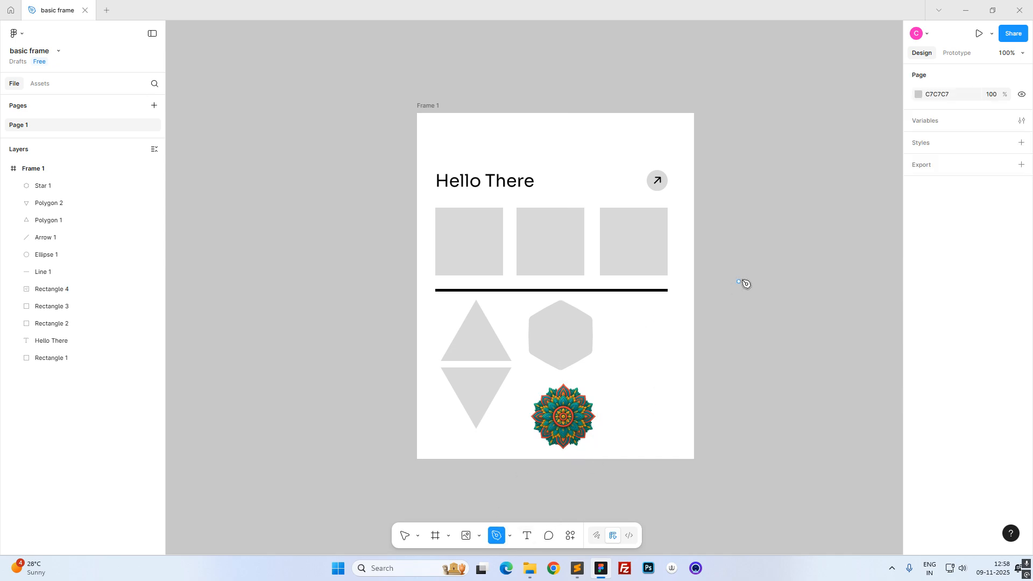
pyautogui.click(639, 311)
pyautogui.moveTo(639, 336); pyautogui.dragTo(632, 349)
pyautogui.moveTo(644, 382); pyautogui.dragTo(663, 395)
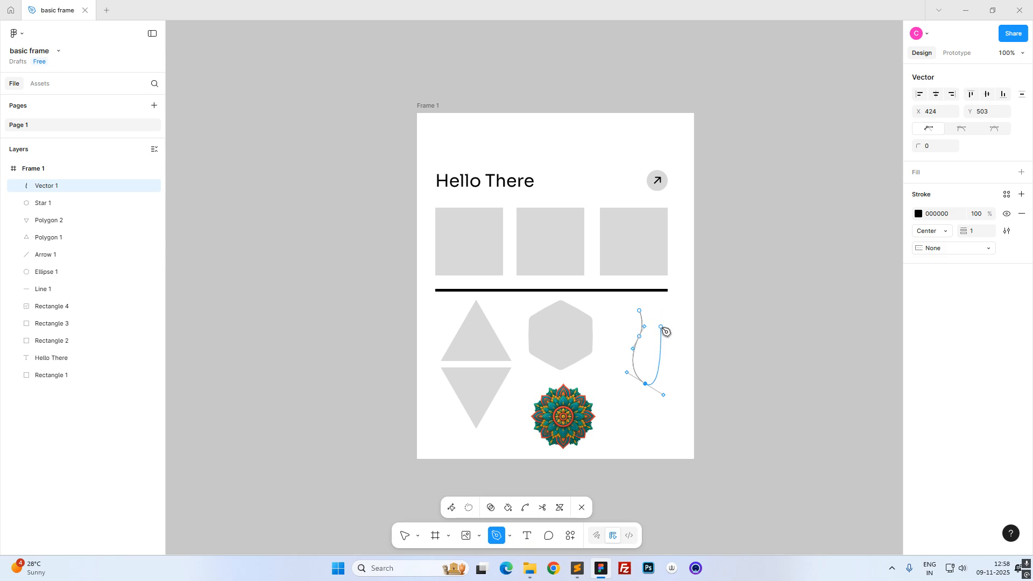
pyautogui.press('ctrl')
pyautogui.click(645, 384)
pyautogui.moveTo(640, 311); pyautogui.dragTo(593, 264)
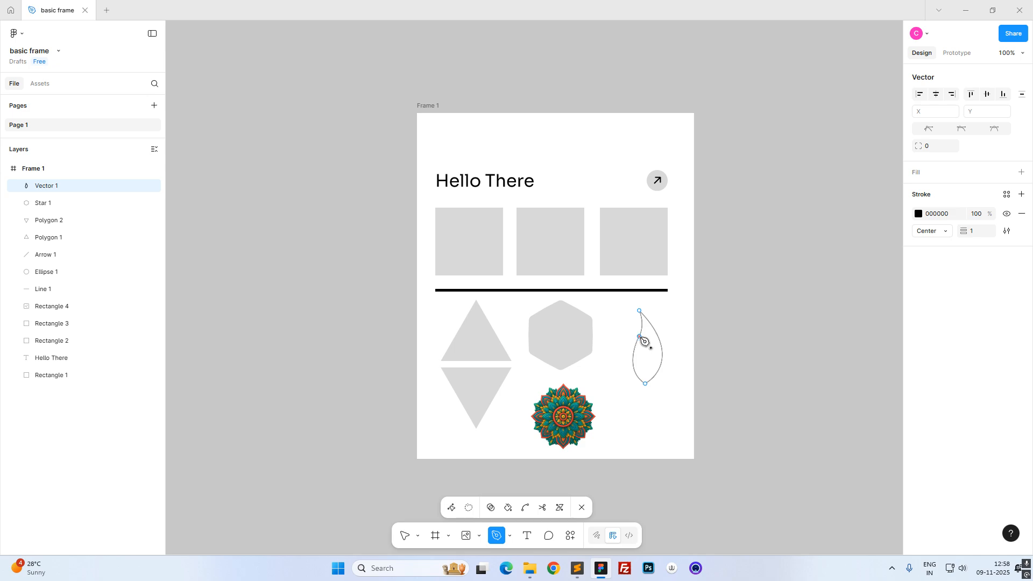
pyautogui.click(404, 535)
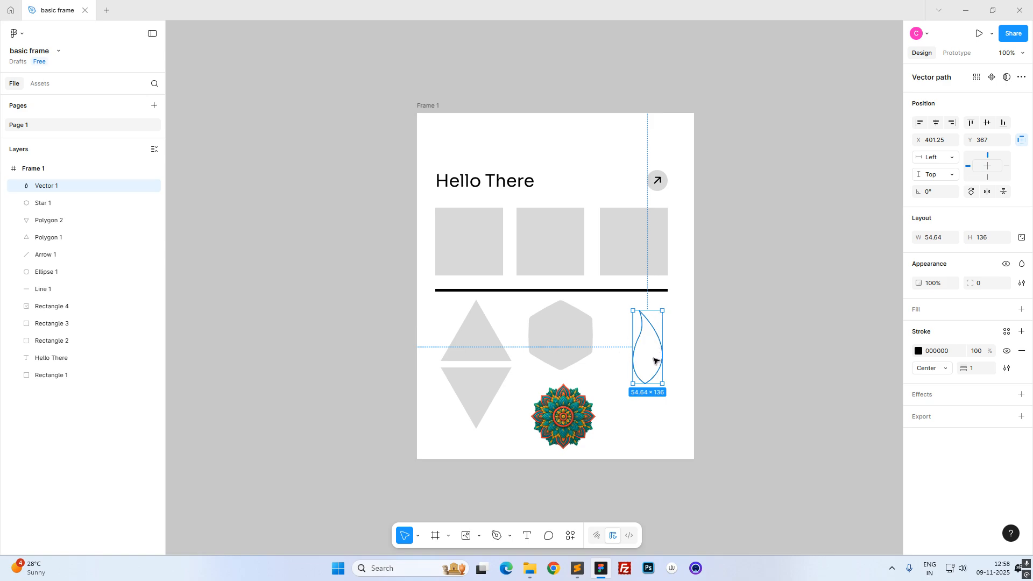
# Remove the leaf's black stroke and give it a solid green fill, 00D520.
pyautogui.click(983, 367)
pyautogui.write('0')
pyautogui.press('Return')
pyautogui.click(1021, 351)
pyautogui.click(1022, 310)
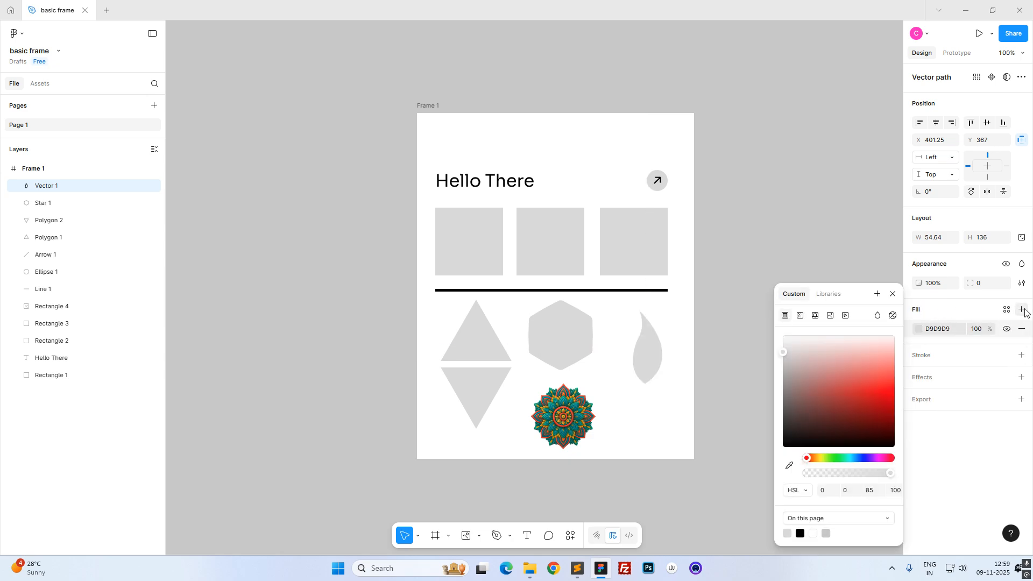
pyautogui.click(836, 458)
pyautogui.moveTo(845, 395); pyautogui.dragTo(906, 409)
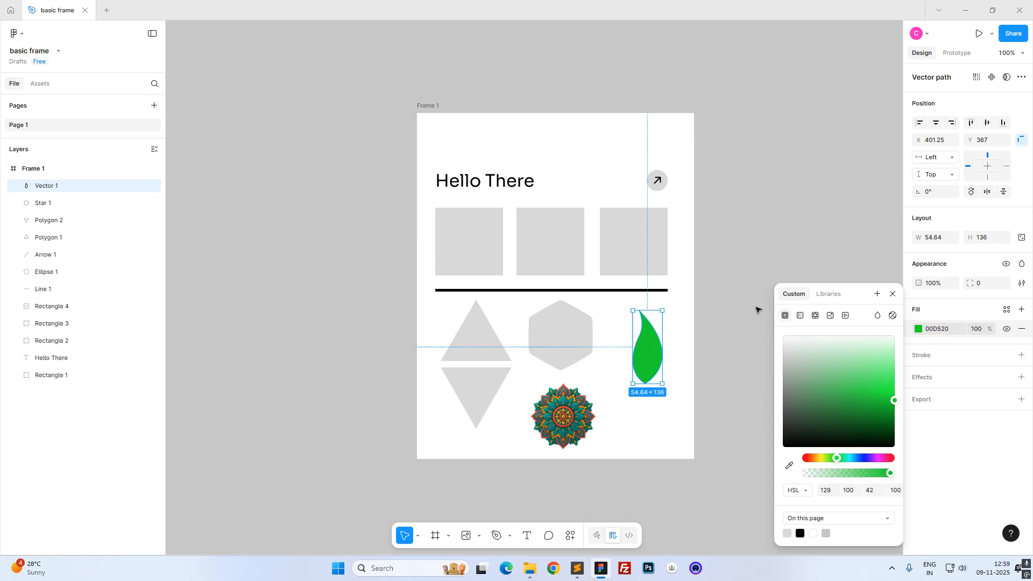
# Change the leaf's fill to a linear gradient and darken its end stop to 00430A.
pyautogui.click(801, 316)
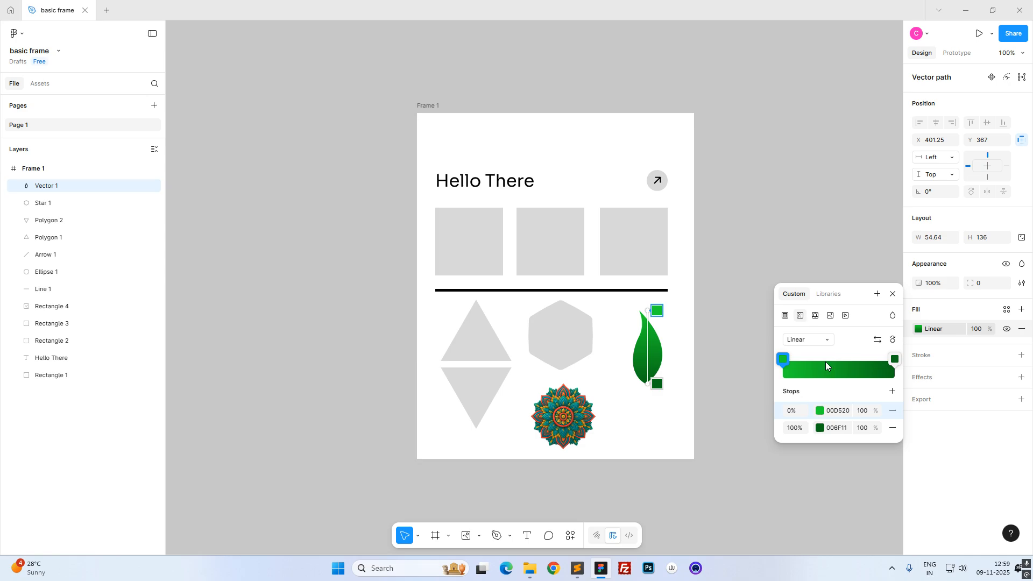
pyautogui.click(895, 359)
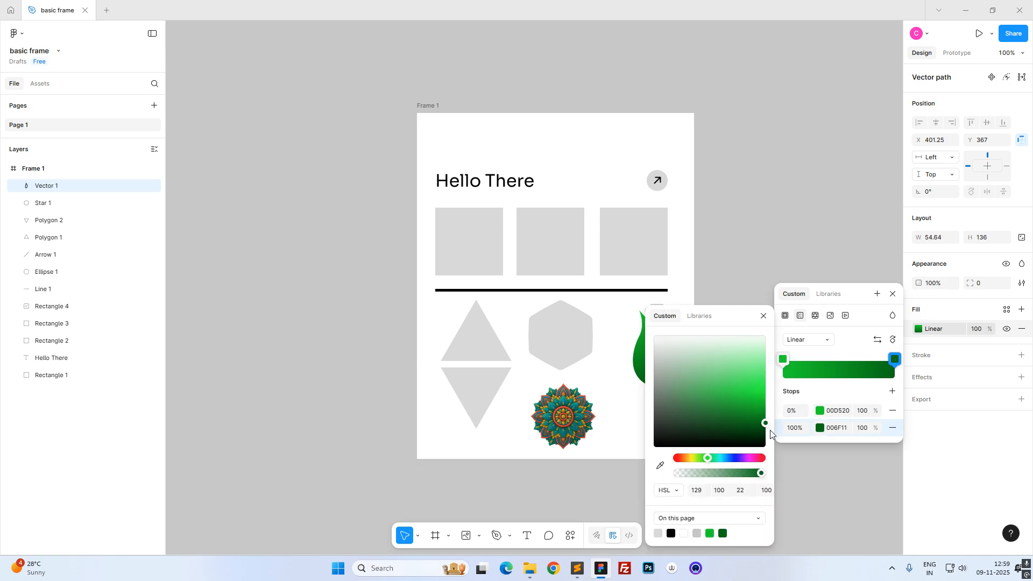
pyautogui.moveTo(766, 425); pyautogui.dragTo(766, 431)
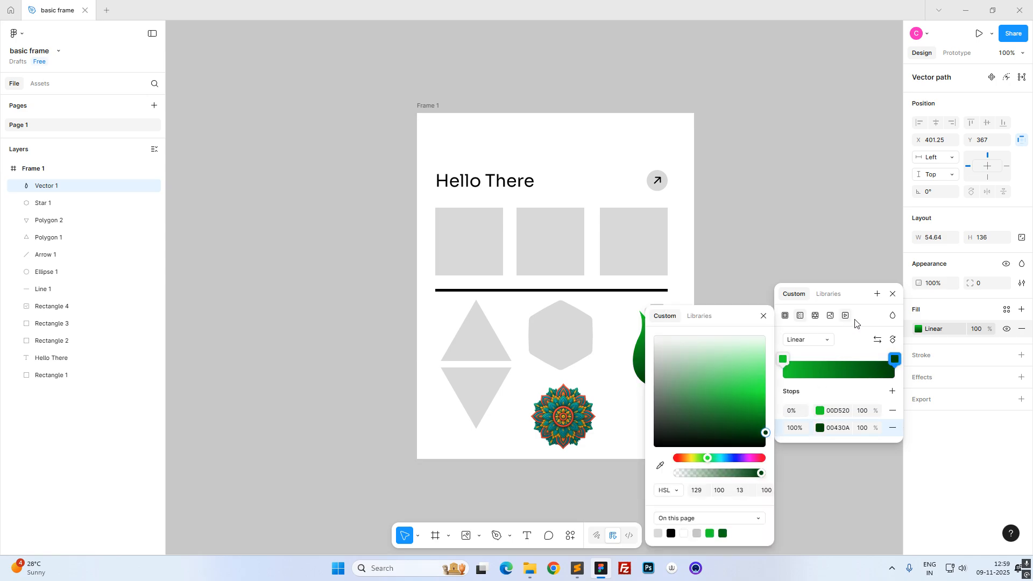
pyautogui.click(892, 293)
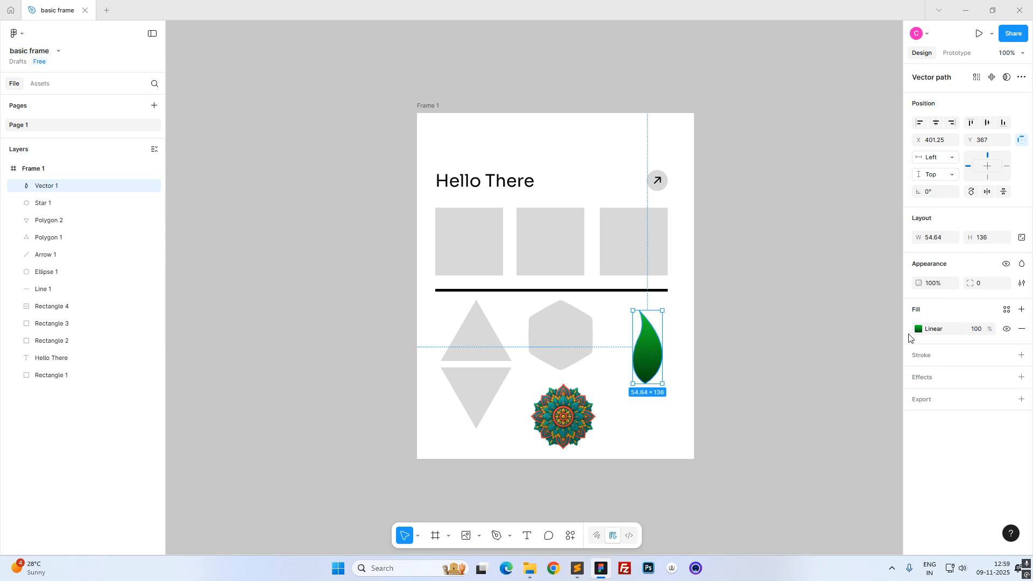
# Tilt the leaf's gradient line slightly and move the leaf closer to the hexagon, at about X 362, Y 355.
pyautogui.click(917, 330)
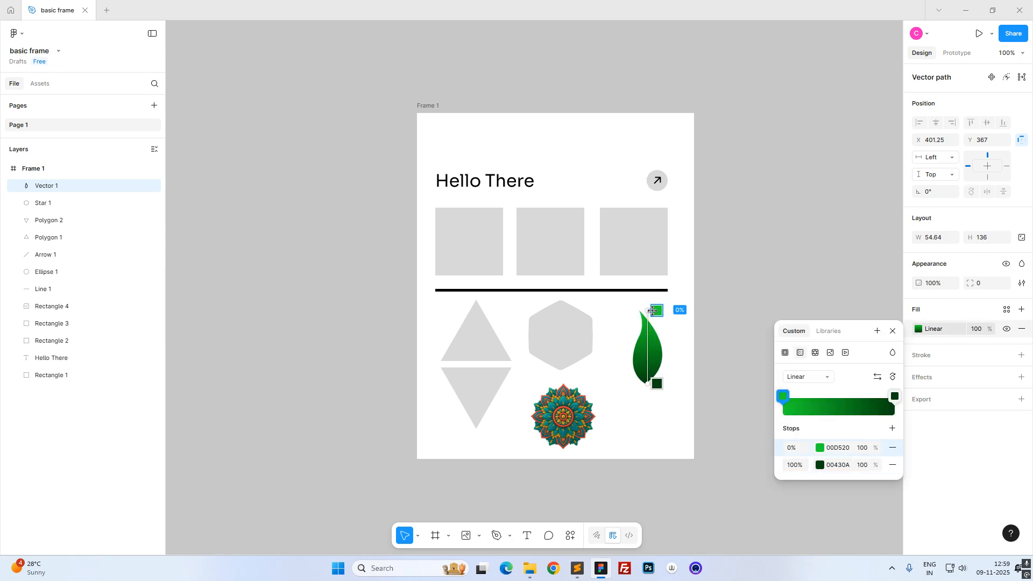
pyautogui.moveTo(653, 311); pyautogui.dragTo(644, 309)
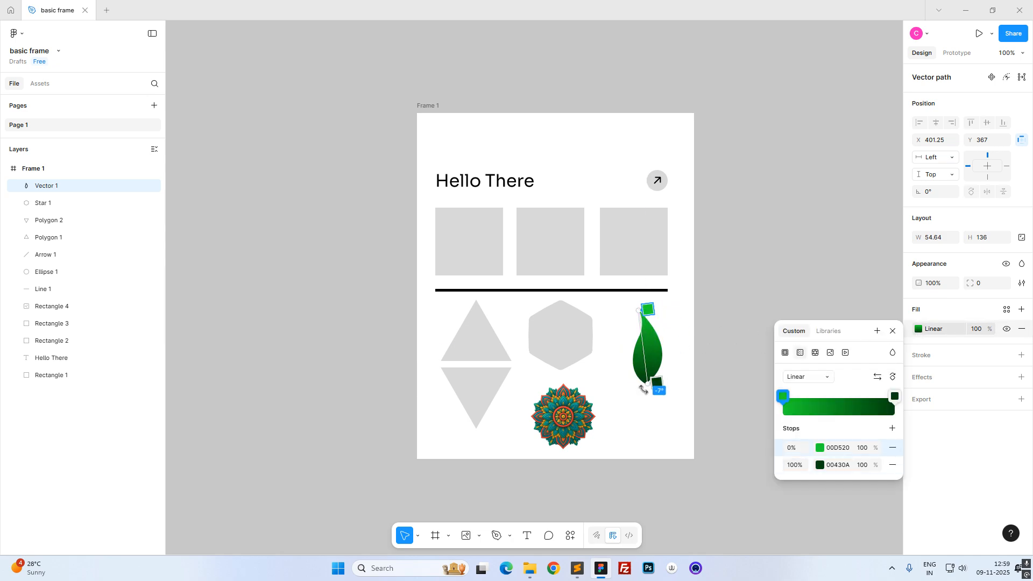
pyautogui.moveTo(655, 382); pyautogui.dragTo(630, 356)
pyautogui.press('Escape')
pyautogui.click(638, 447)
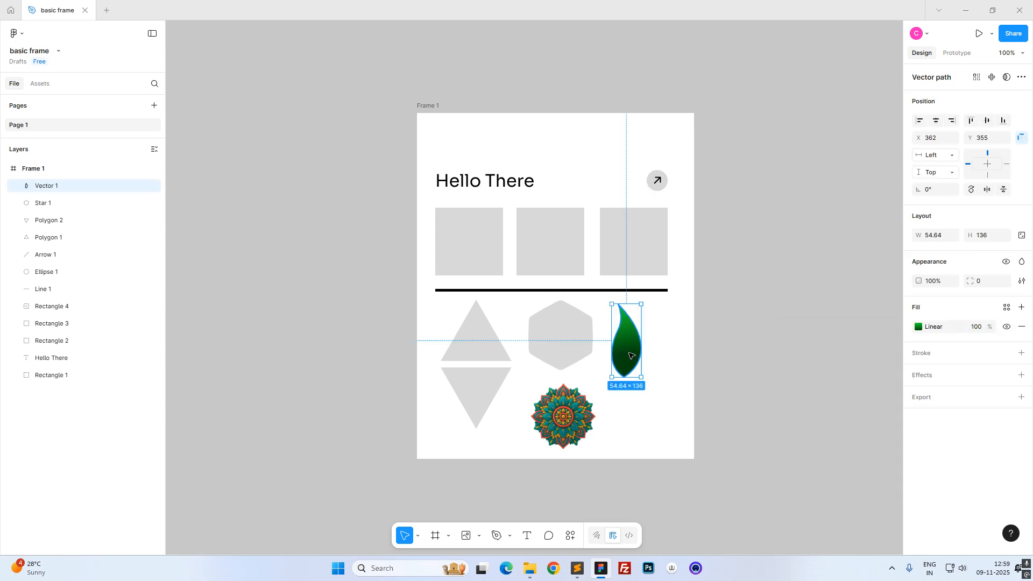
# Sketch several crossing freehand strokes below the leaf with the Pencil tool.
pyautogui.click(510, 536)
pyautogui.click(537, 514)
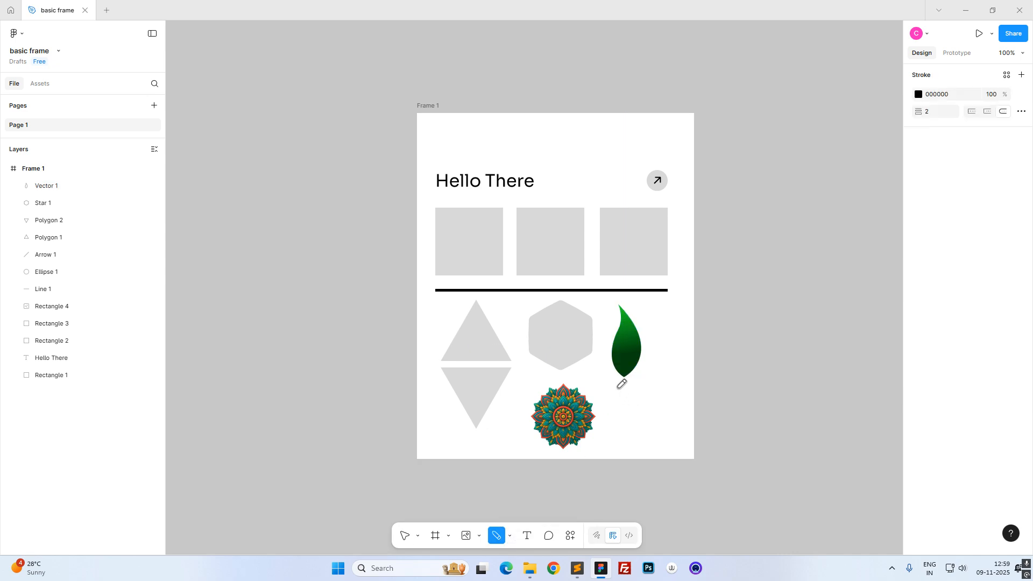
pyautogui.moveTo(601, 387)
pyautogui.mouseDown()
pyautogui.moveTo(644, 385)
pyautogui.moveTo(650, 396)
pyautogui.moveTo(639, 414)
pyautogui.mouseUp()
pyautogui.moveTo(626, 383)
pyautogui.mouseDown()
pyautogui.moveTo(641, 410)
pyautogui.moveTo(676, 384)
pyautogui.mouseUp()
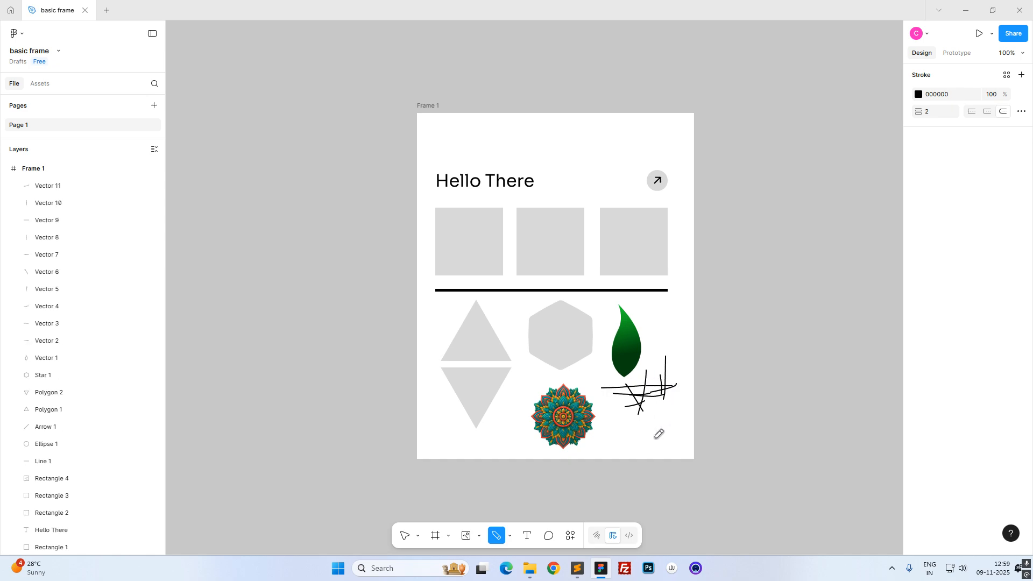
# Undo the pencil strokes, keeping only the first near-horizontal line below the leaf.
pyautogui.hotkey('ctrl', 'z')
pyautogui.hotkey('ctrl', 'z')
pyautogui.hotkey('ctrl', 'z')
pyautogui.hotkey('ctrl', 'z')
pyautogui.hotkey('ctrl', 'z')
pyautogui.hotkey('ctrl', 'z')
pyautogui.hotkey('ctrl', 'z')
pyautogui.hotkey('ctrl', 'z')
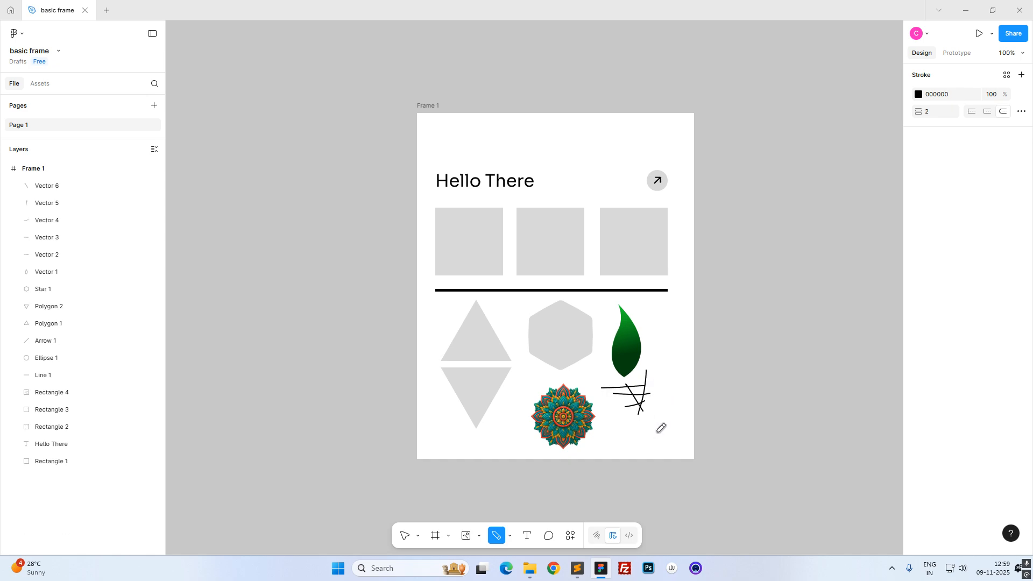
pyautogui.hotkey('ctrl', 'z')
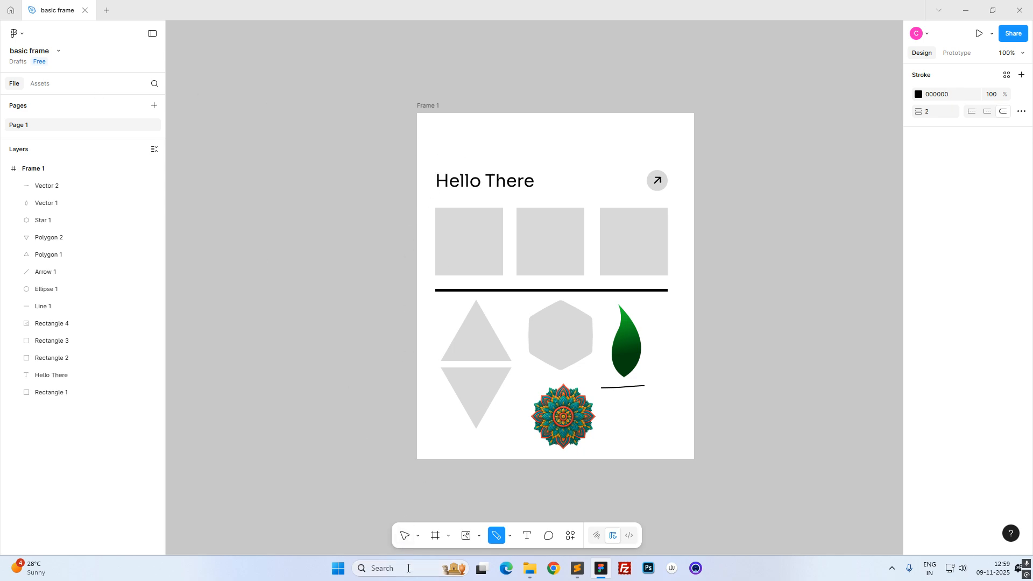
# Select all the objects in the frame and move them up together, so the heading sits near the frame's top edge.
pyautogui.click(404, 537)
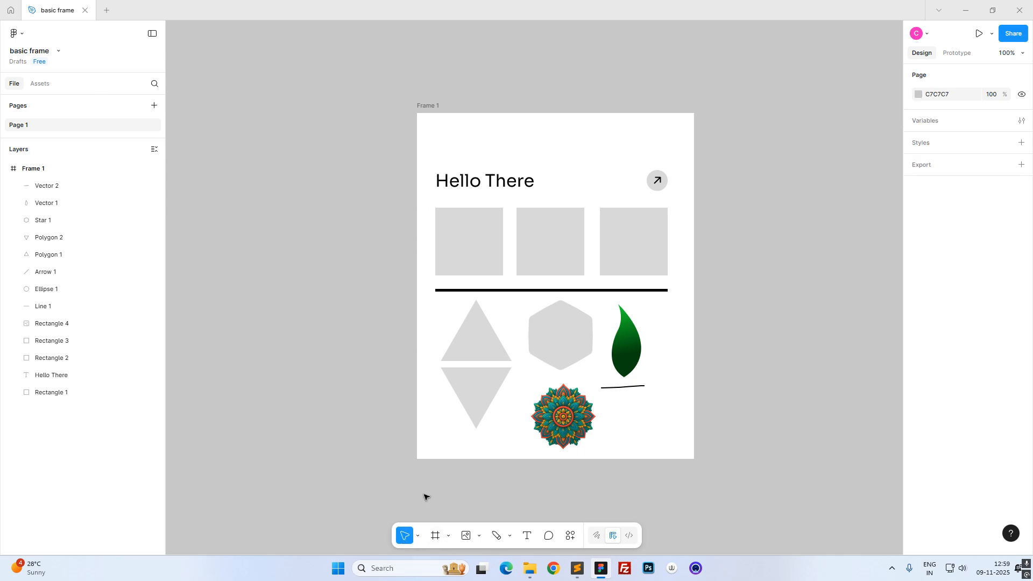
pyautogui.moveTo(431, 159); pyautogui.dragTo(683, 454)
pyautogui.moveTo(493, 323); pyautogui.dragTo(504, 273)
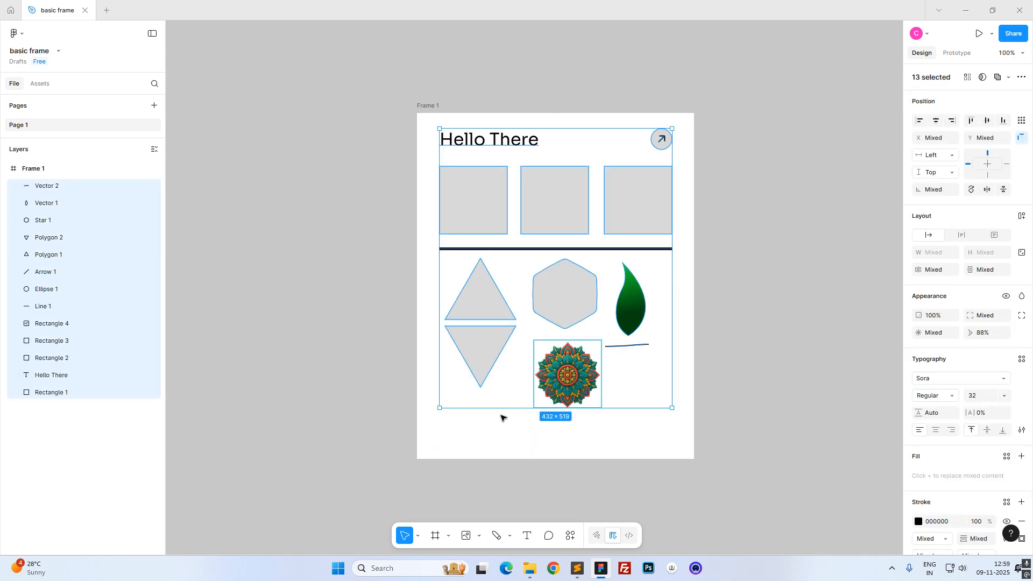
pyautogui.click(498, 447)
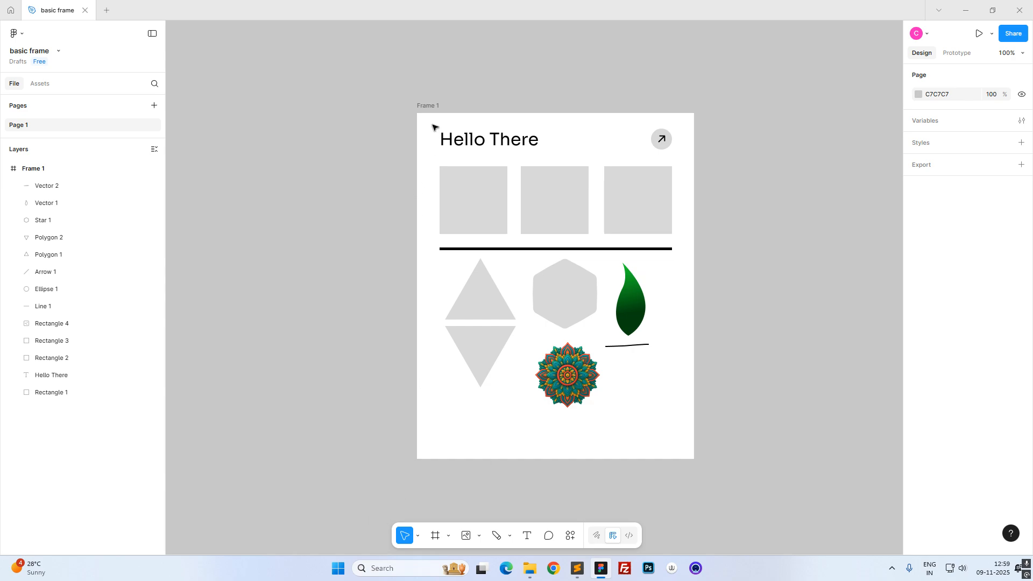
pyautogui.moveTo(432, 133); pyautogui.dragTo(686, 422)
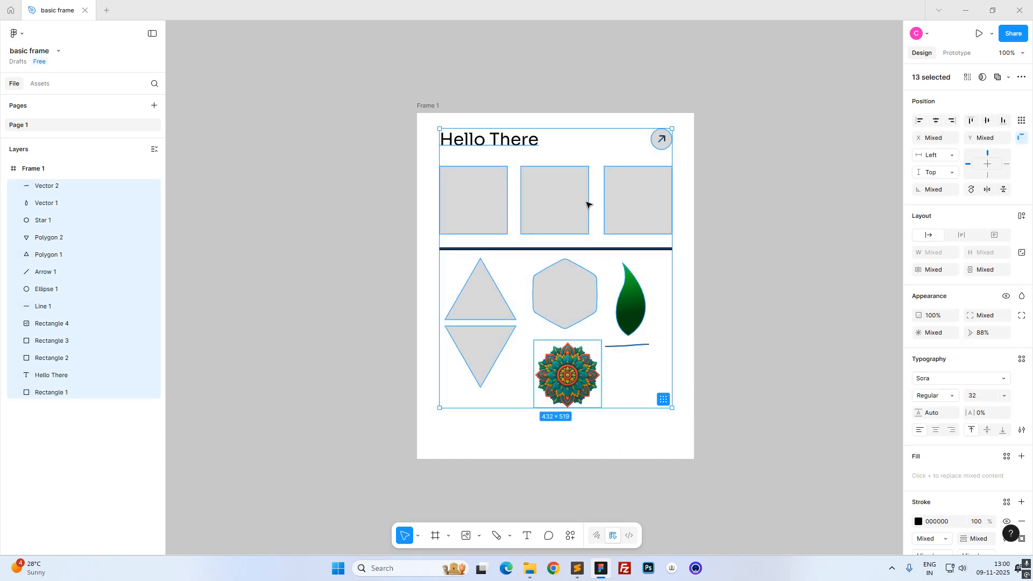
pyautogui.click(624, 450)
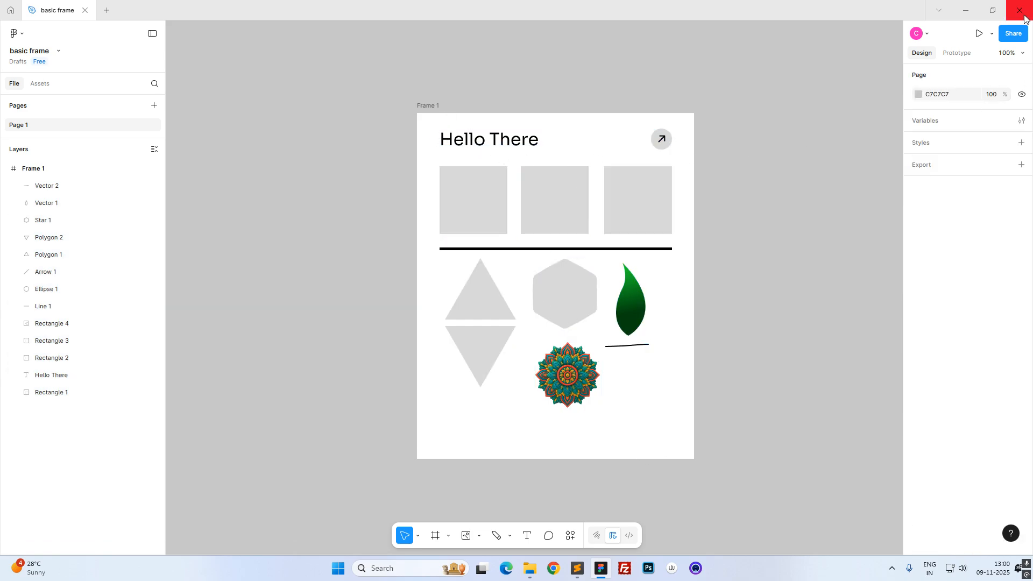
# Copy the share link for Frame 1 and close the sharing dialog.
pyautogui.click(429, 106)
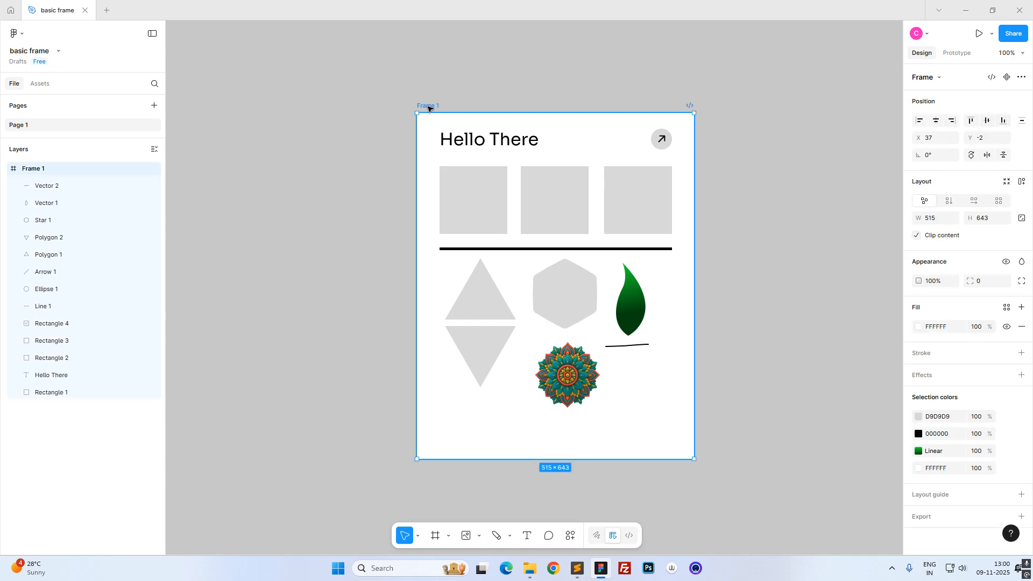
pyautogui.click(1013, 37)
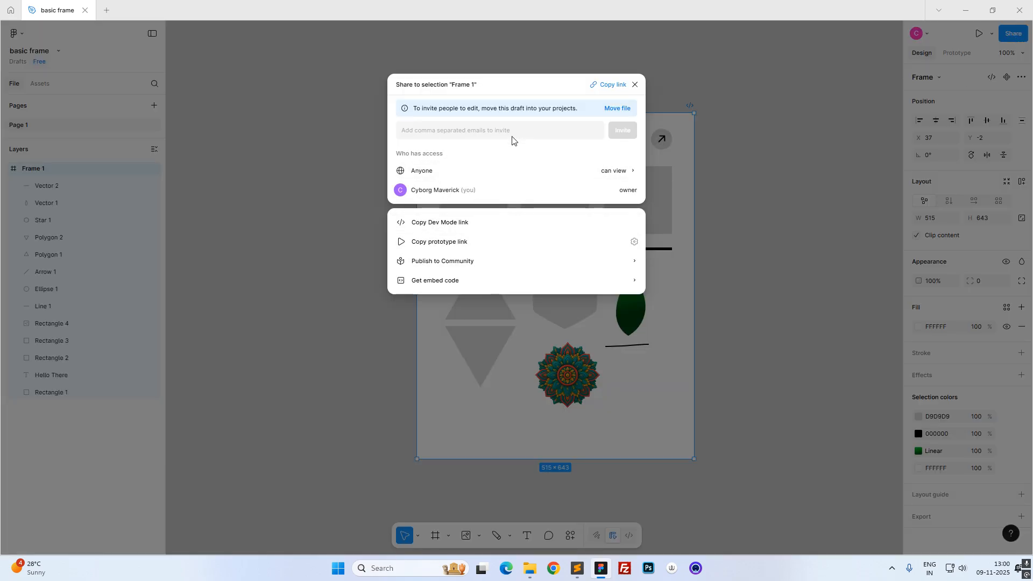
pyautogui.click(612, 86)
pyautogui.click(642, 91)
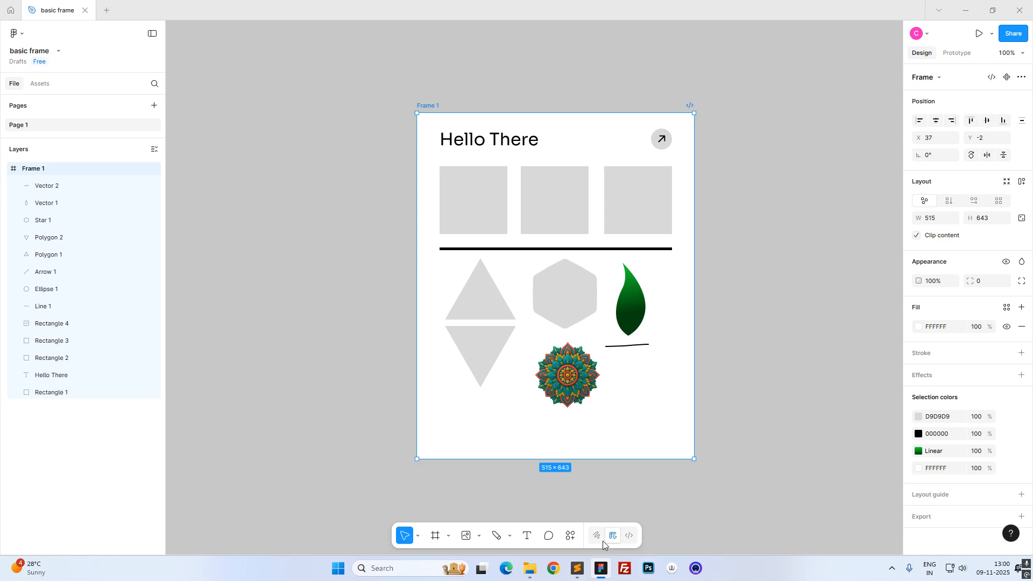
# Post the comment "You can change it" just beside the end of the "Hello There" heading.
pyautogui.click(549, 536)
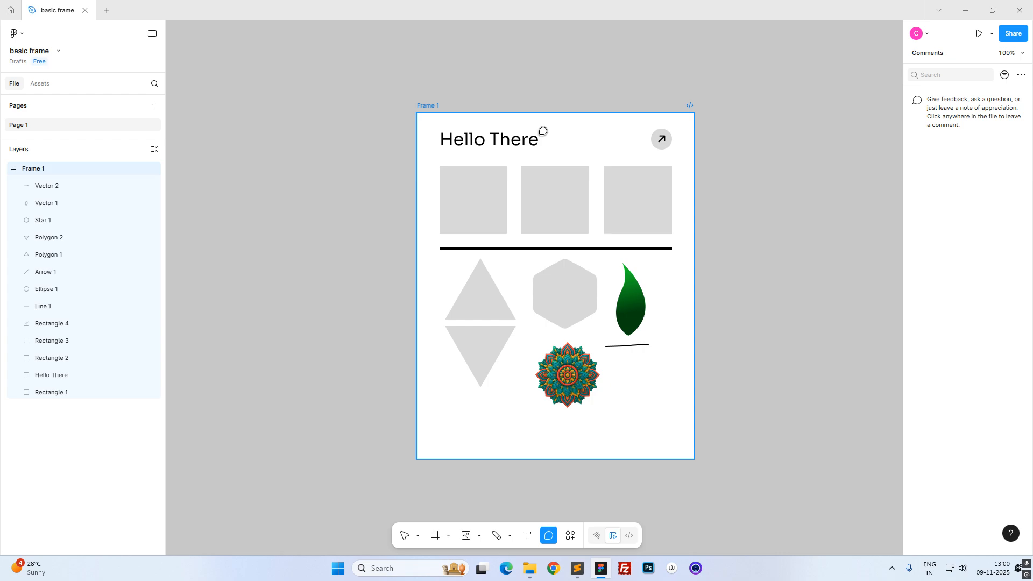
pyautogui.click(543, 131)
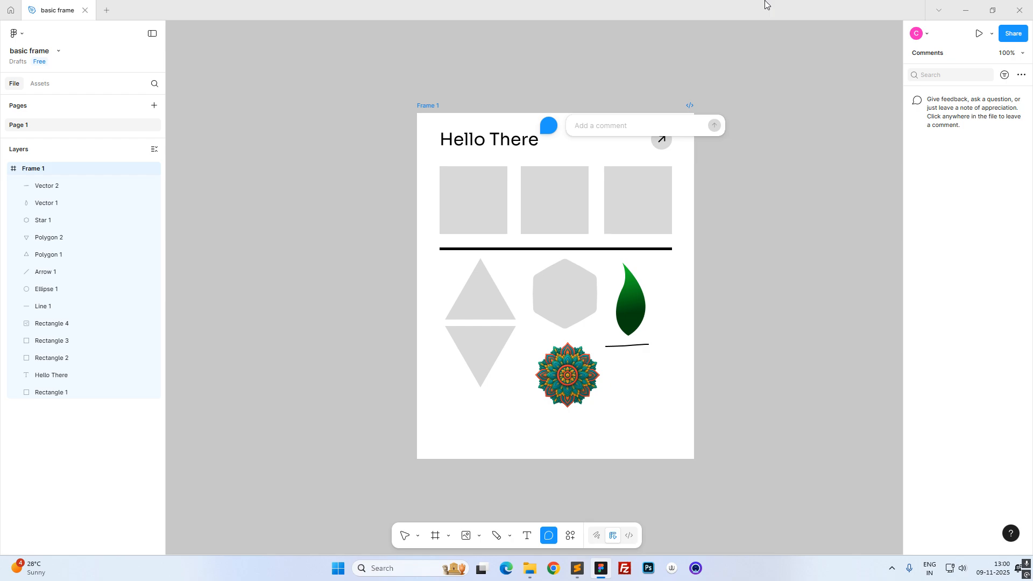
pyautogui.write('You can change')
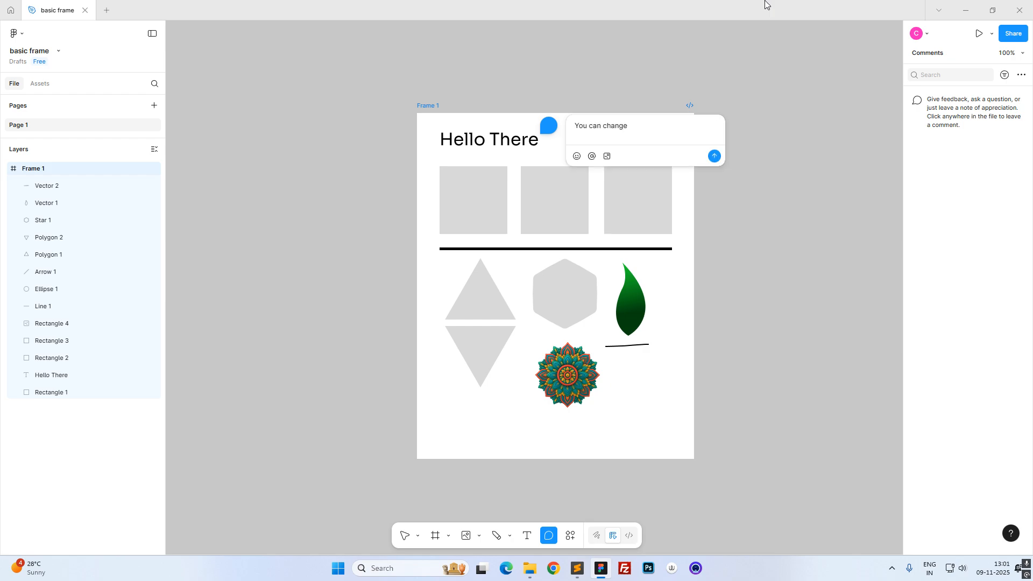
pyautogui.write('it')
pyautogui.press('End')
pyautogui.click(714, 156)
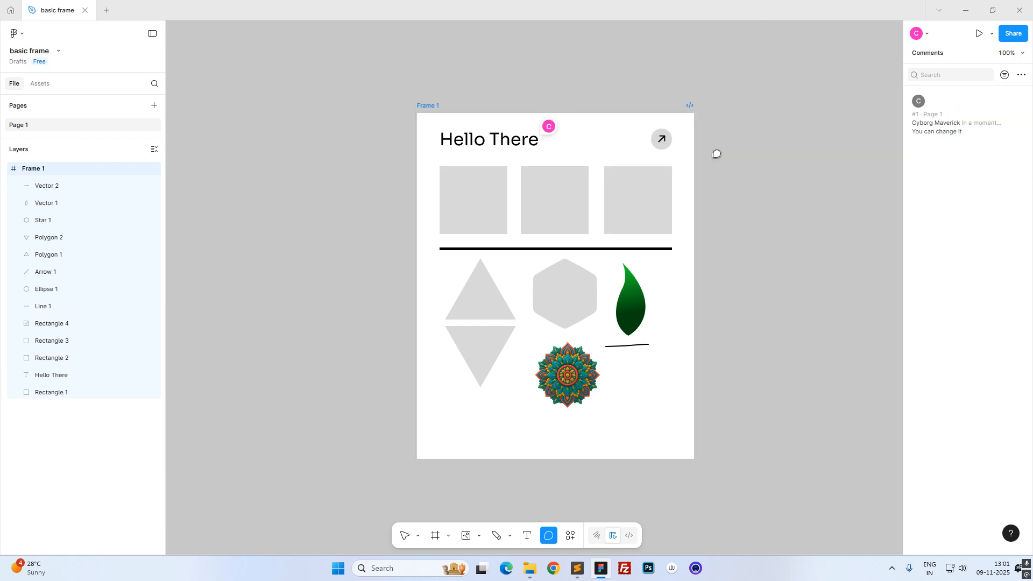
# Post a second comment, "change it to Cyborg", just below the first one beside the heading.
pyautogui.moveTo(556, 126)
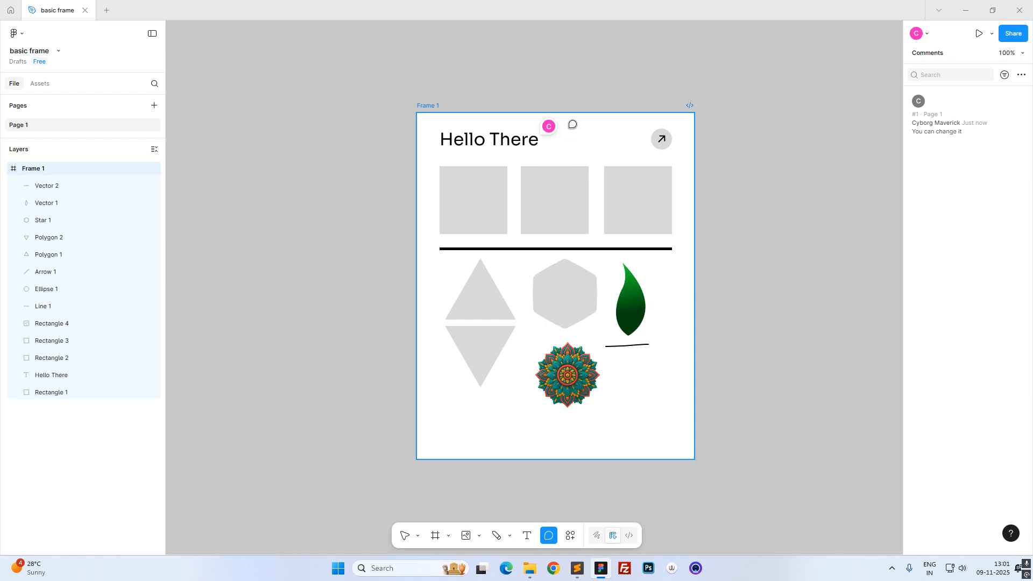
pyautogui.click(544, 144)
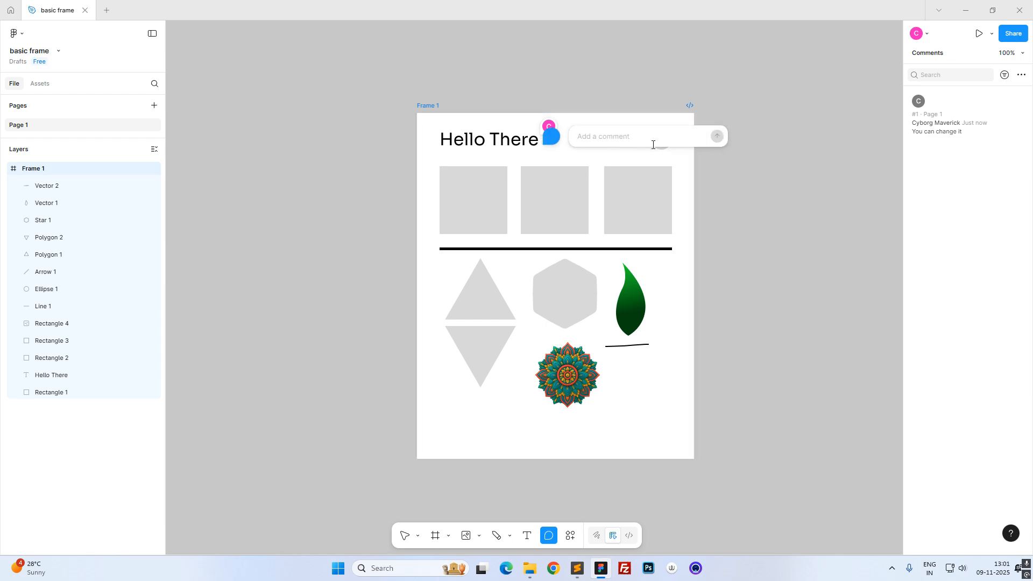
pyautogui.write('change')
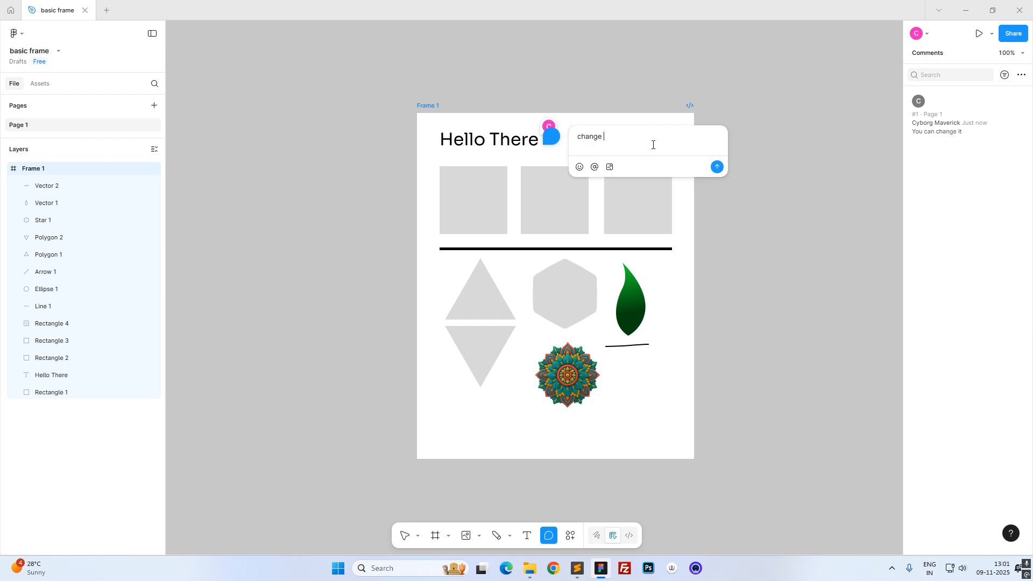
pyautogui.write(' it to Cyborg')
pyautogui.click(718, 167)
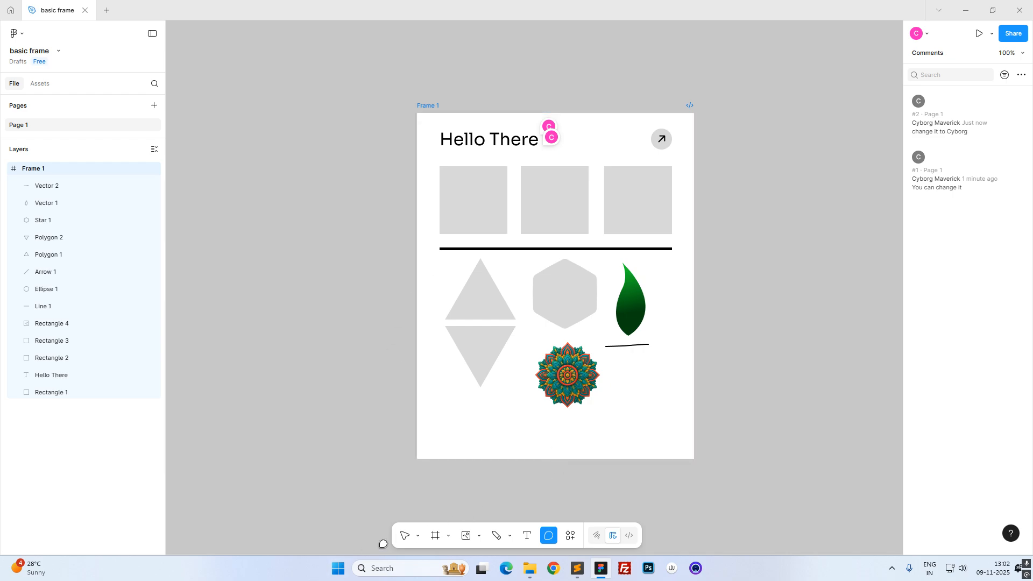
# Shorten Frame 1 from its lower edge to a height of about 577 and move it to about X -3, Y 20.
pyautogui.click(405, 535)
pyautogui.click(578, 458)
pyautogui.moveTo(576, 458); pyautogui.dragTo(578, 422)
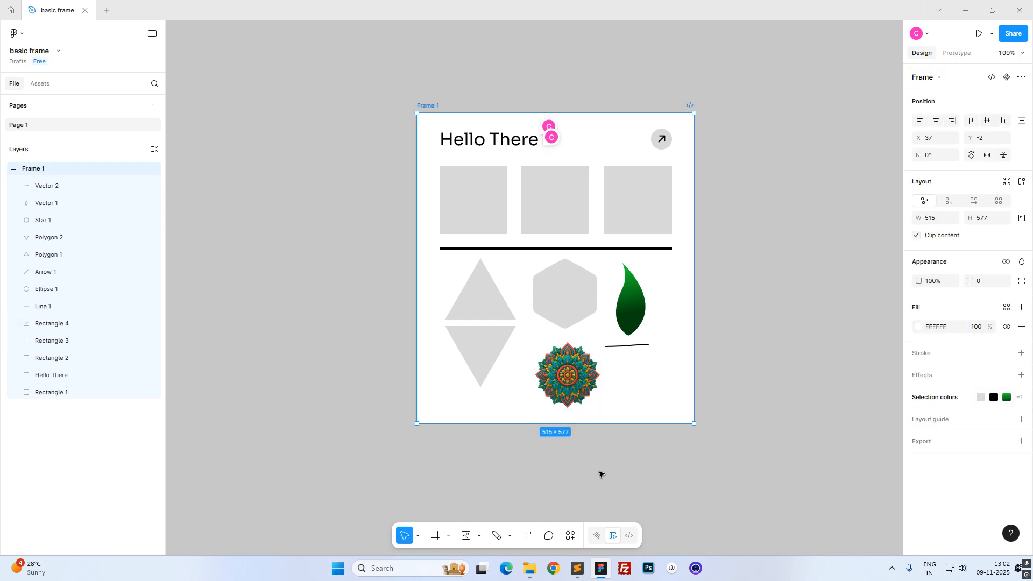
pyautogui.click(601, 474)
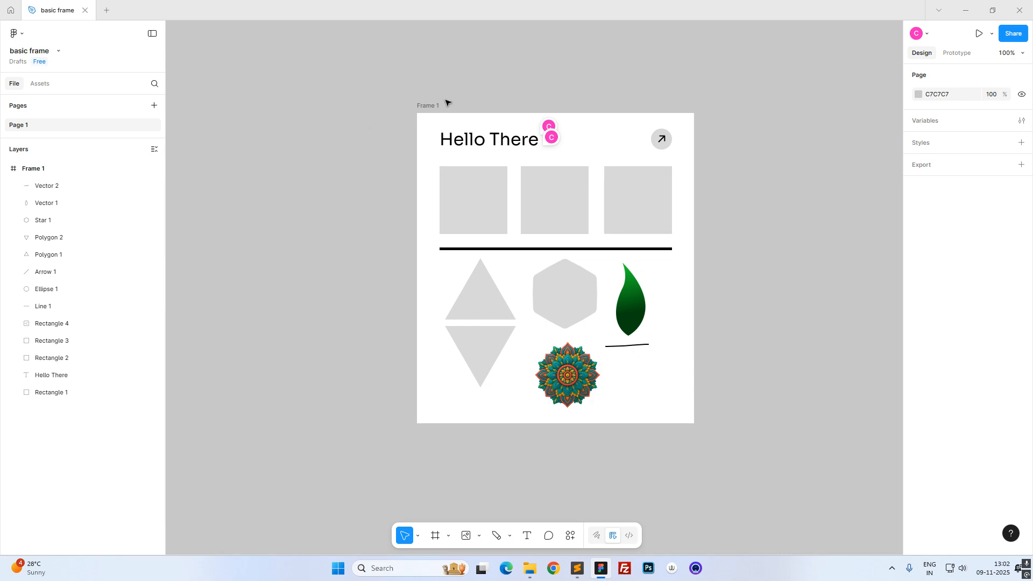
pyautogui.moveTo(433, 105); pyautogui.dragTo(412, 117)
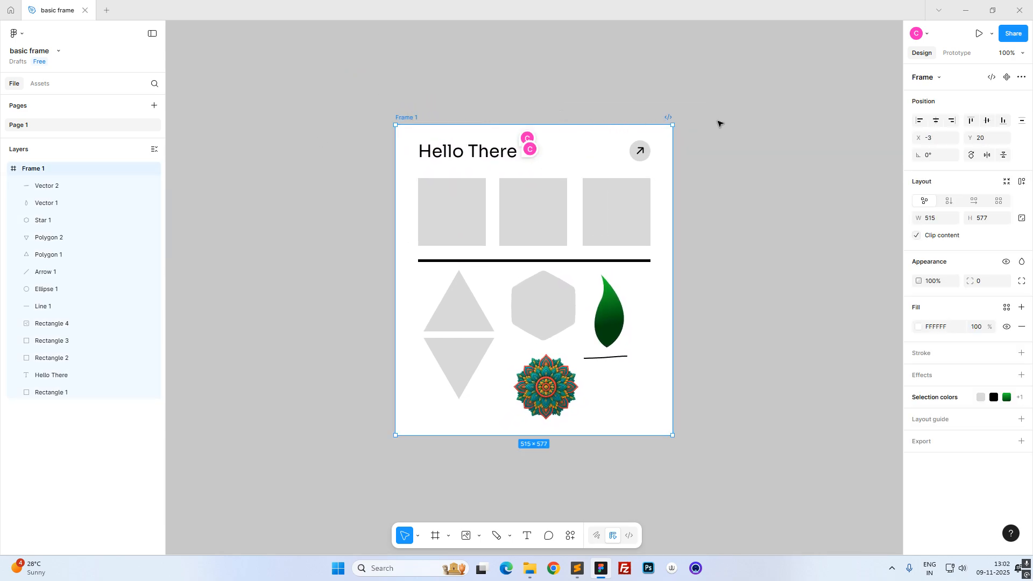
pyautogui.click(740, 118)
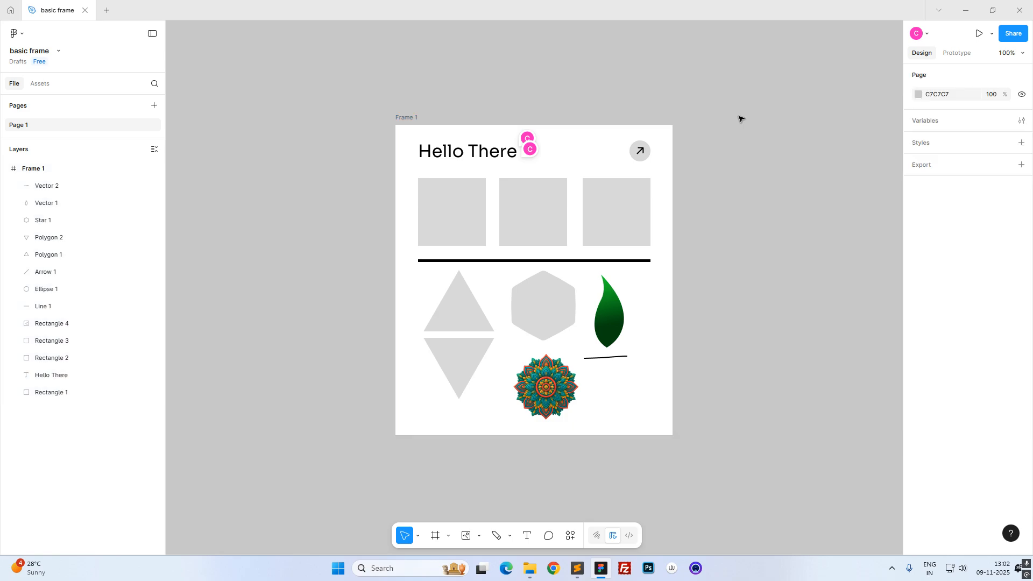